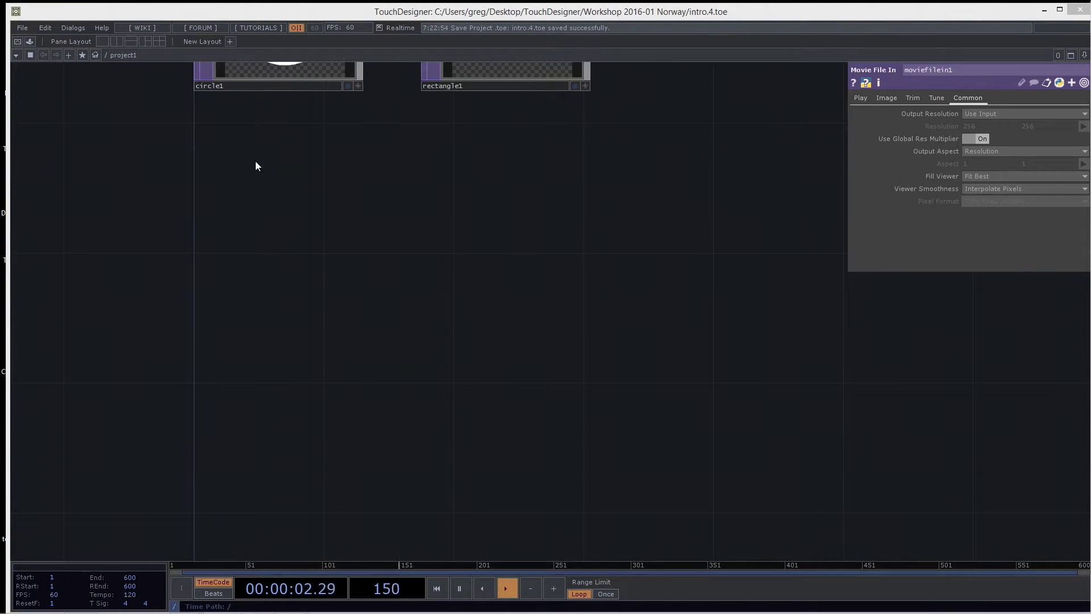
Add a Torus SOP to the network below the circle1 node
key("Tab")
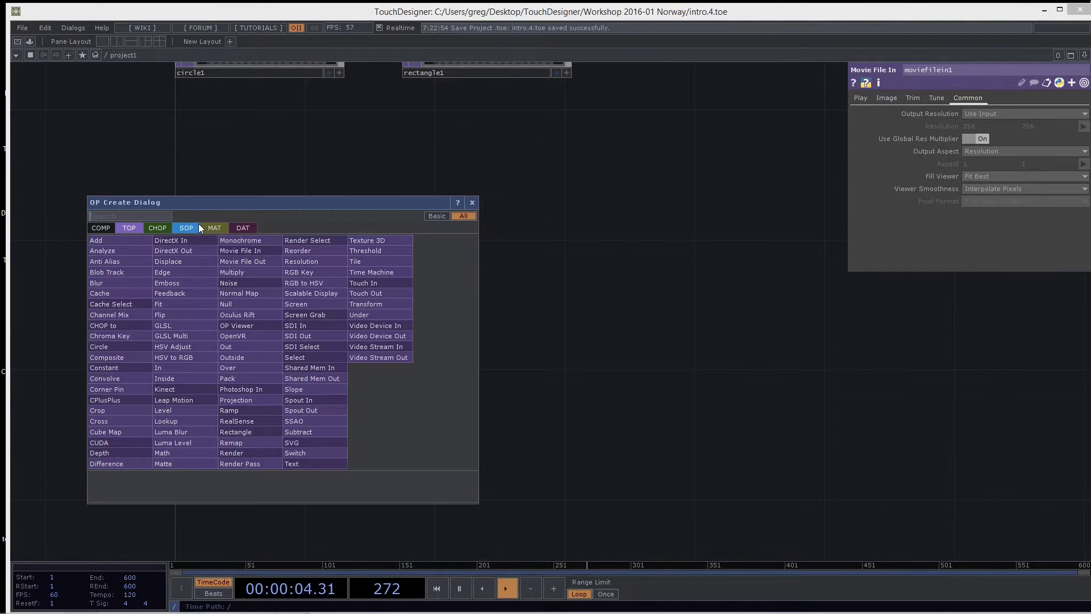
left_click(190, 225)
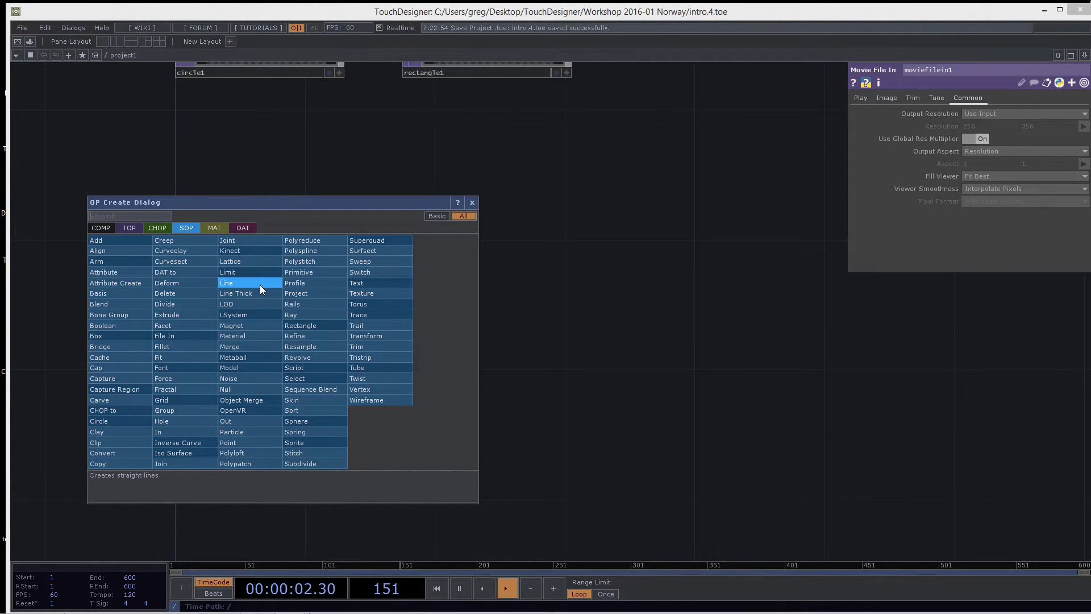
type("to")
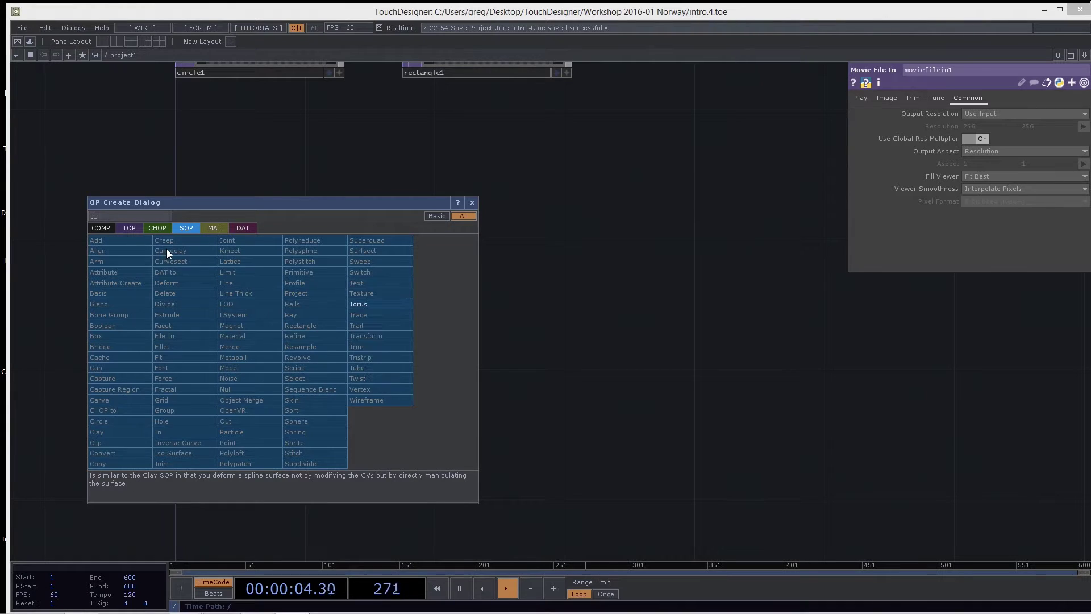
type("rus")
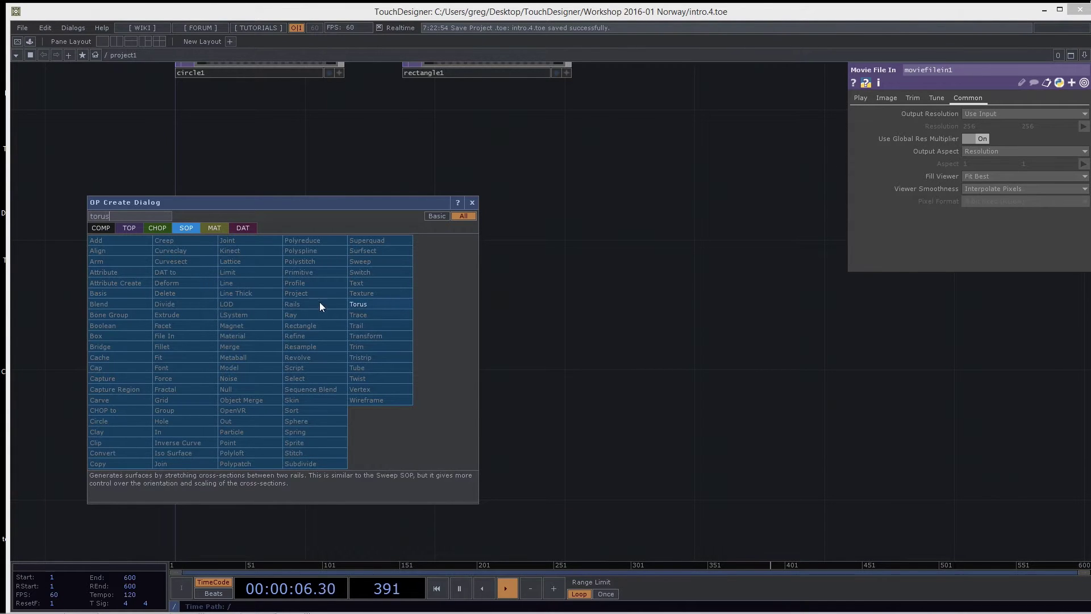
left_click(372, 305)
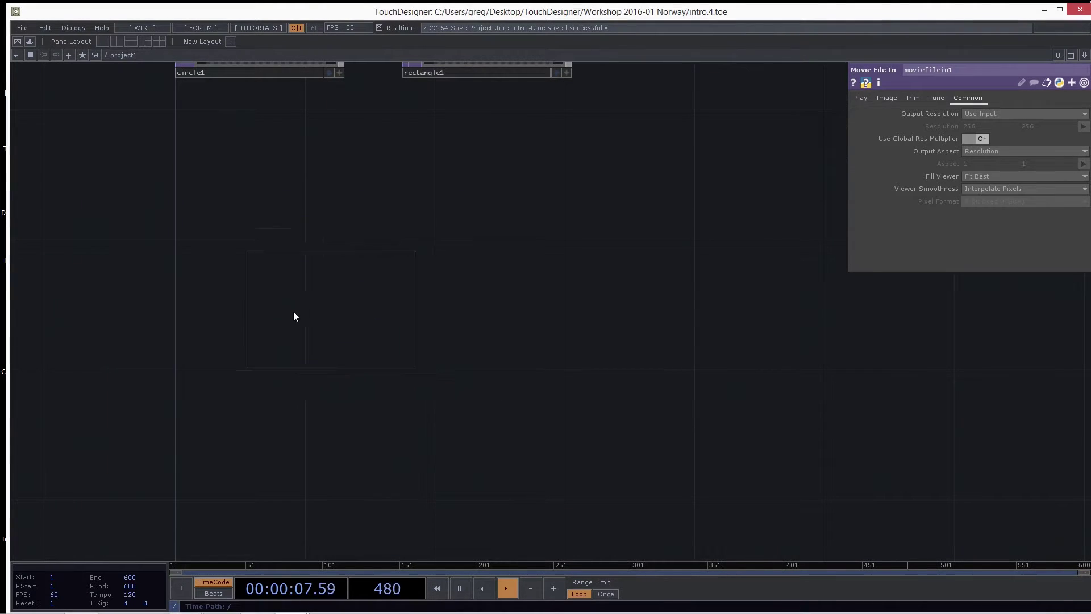
left_click(257, 316)
Make the torus node's viewer active and frame the torus in a tilted 3D view
scroll(243, 415, "up", 3)
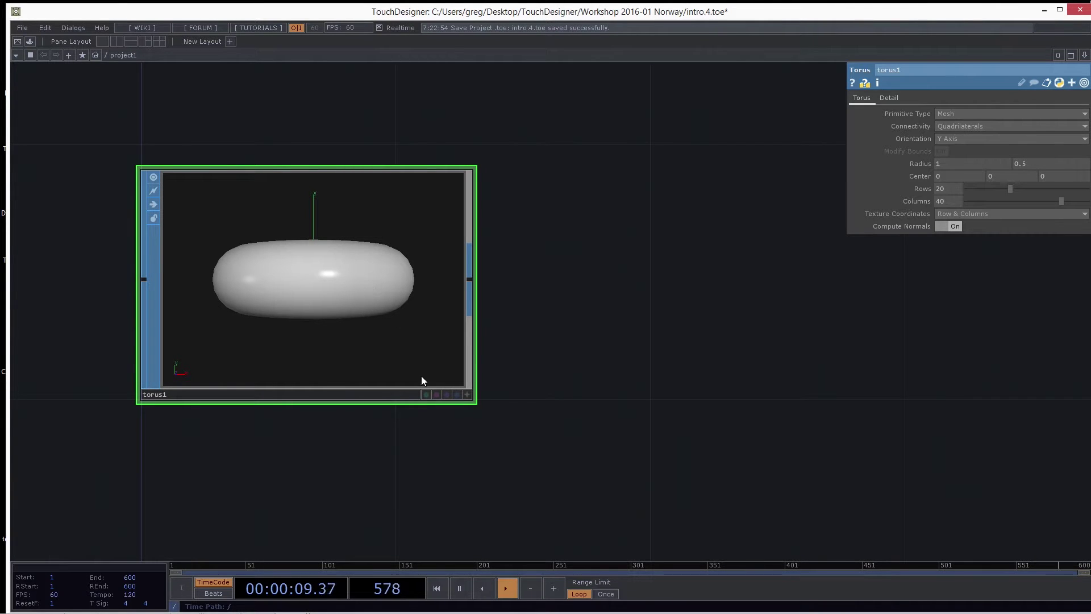
left_click(467, 395)
left_click_drag(355, 244, 274, 304)
scroll(271, 306, "down", 1)
right_click_drag(268, 307, 291, 243)
middle_click_drag(290, 243, 263, 261)
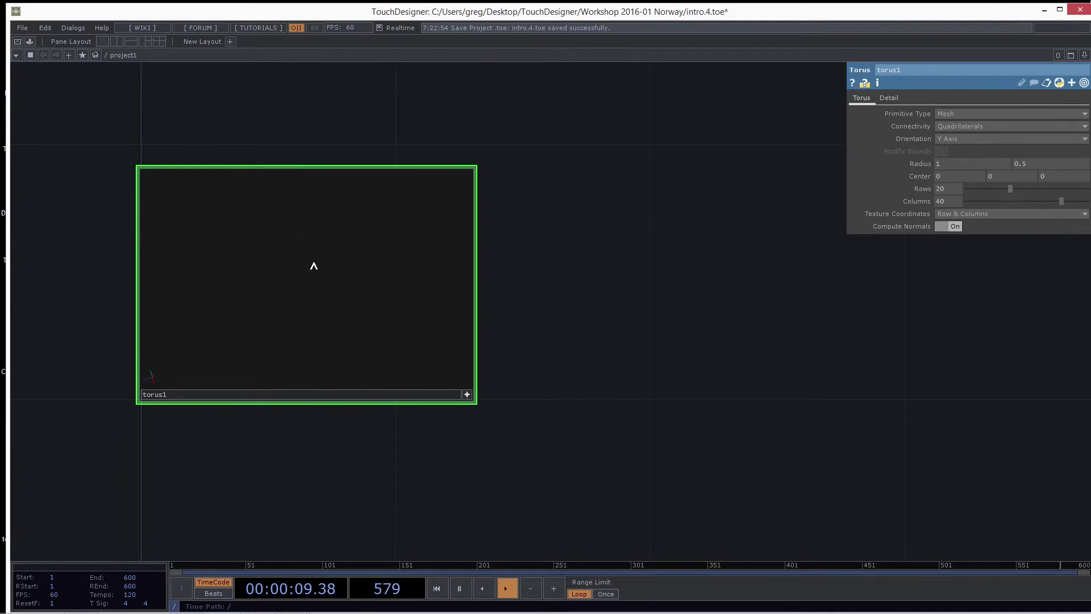
key("f")
left_click_drag(335, 249, 357, 292)
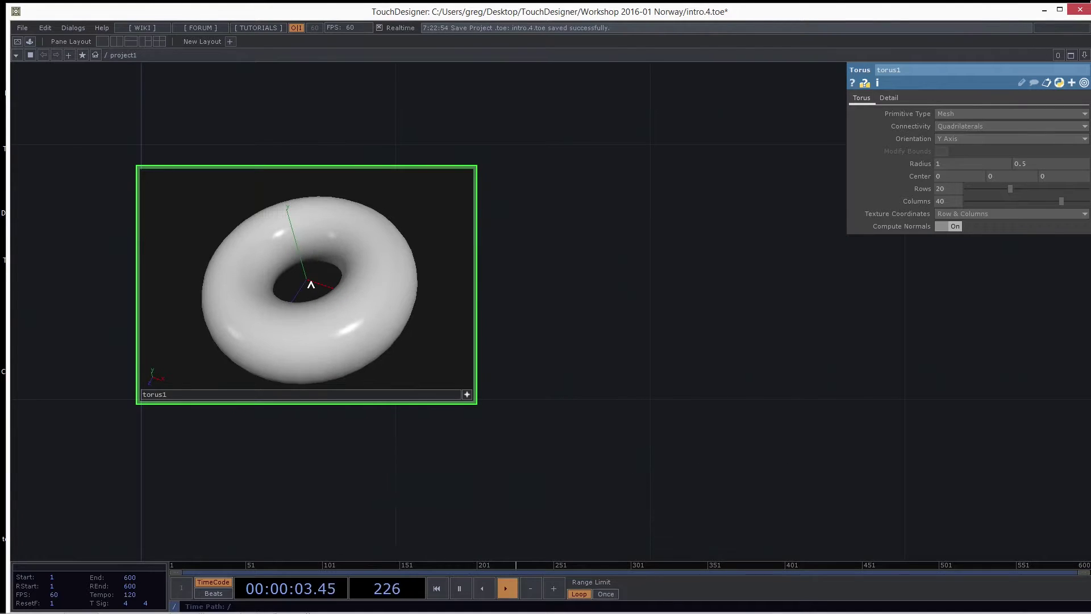
Compare the torus in wireframe and shaded display, leaving its viewer shaded
right_click(321, 277)
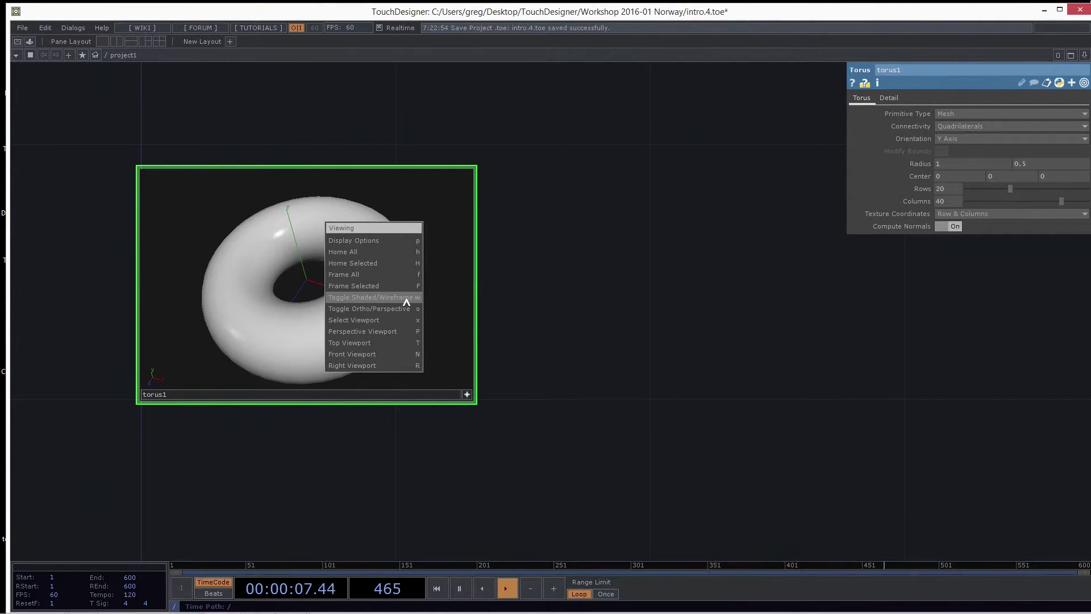
left_click(330, 294)
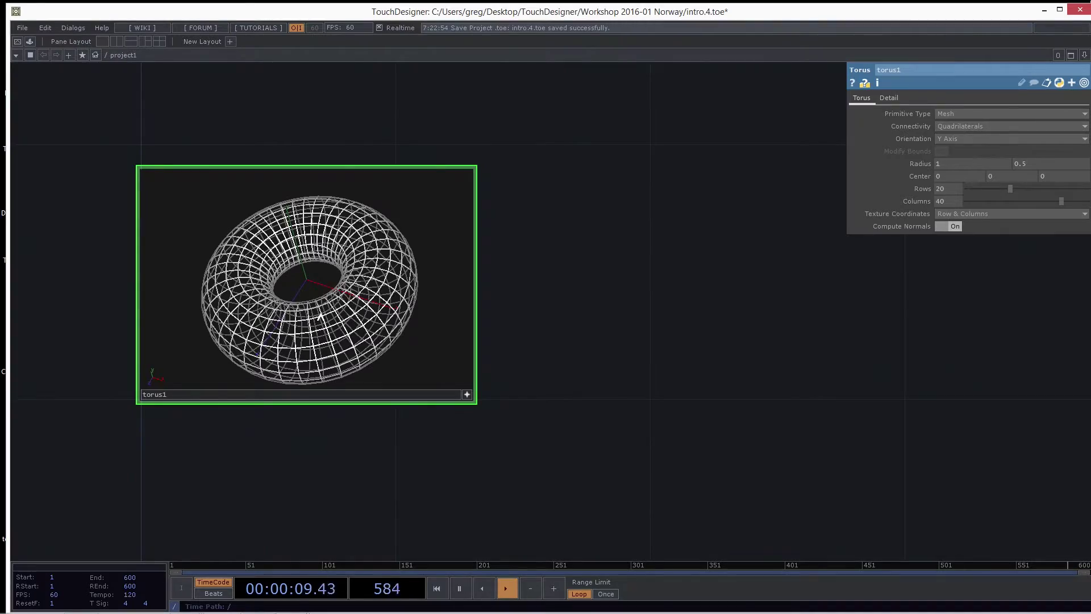
mouse_move(320, 317)
left_mouse_down()
mouse_move(328, 222)
mouse_move(372, 234)
mouse_move(341, 270)
mouse_move(287, 295)
mouse_move(307, 273)
mouse_move(319, 302)
left_mouse_up()
key("w")
key("w")
key("w")
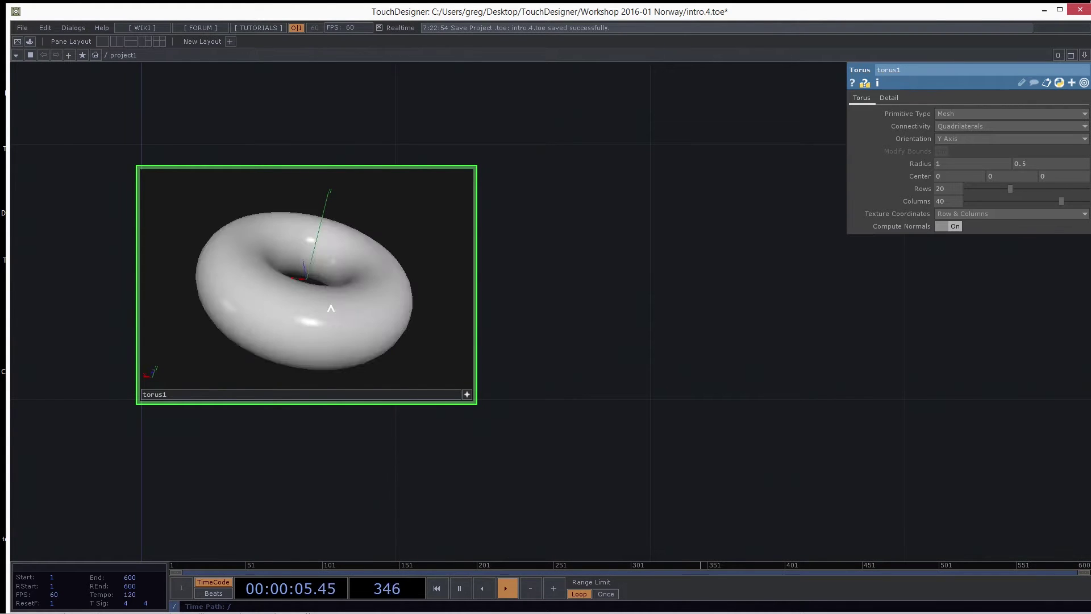
key("w")
key("w")
mouse_move(332, 293)
left_mouse_down()
mouse_move(312, 275)
mouse_move(312, 292)
mouse_move(356, 272)
left_mouse_up()
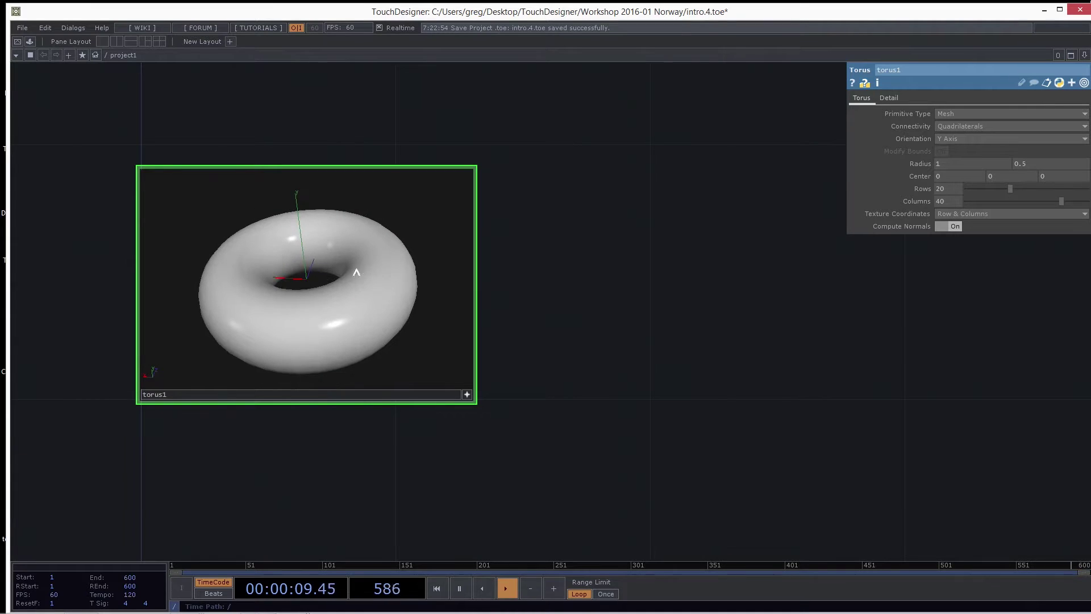
Open the torus viewer's Display Options, show all point markers to inspect them, and hide them again
right_click(370, 263)
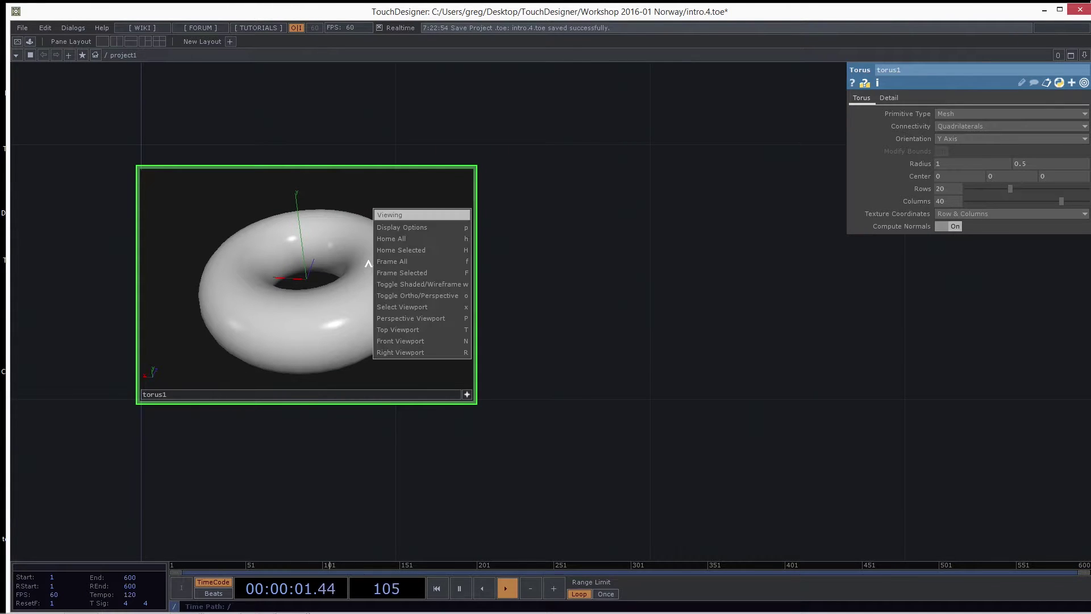
left_click(399, 229)
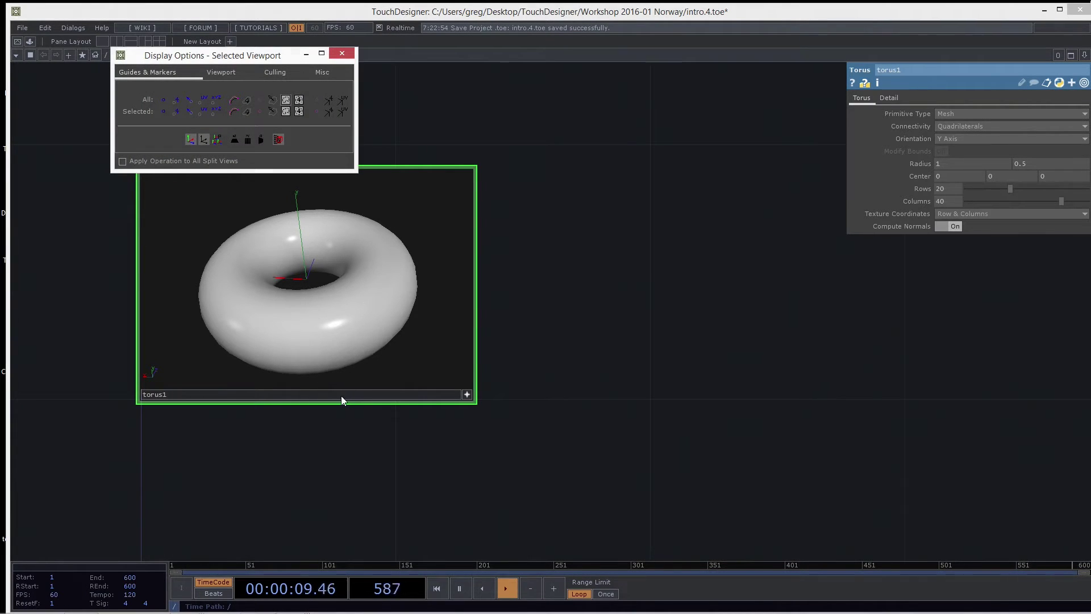
left_click_drag(341, 395, 343, 459)
left_click_drag(541, 407, 654, 407)
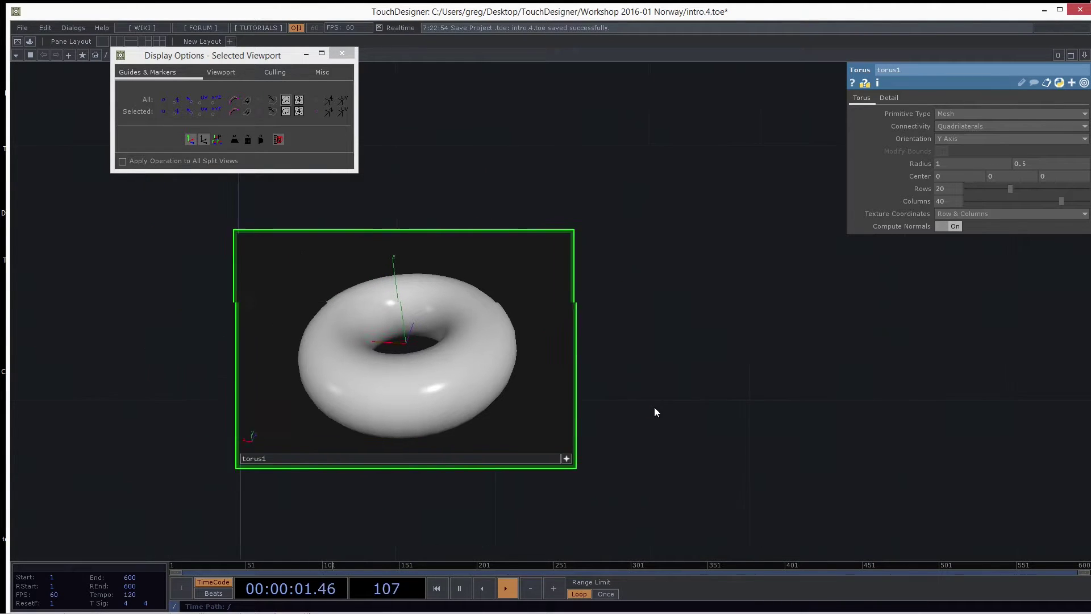
left_click(162, 98)
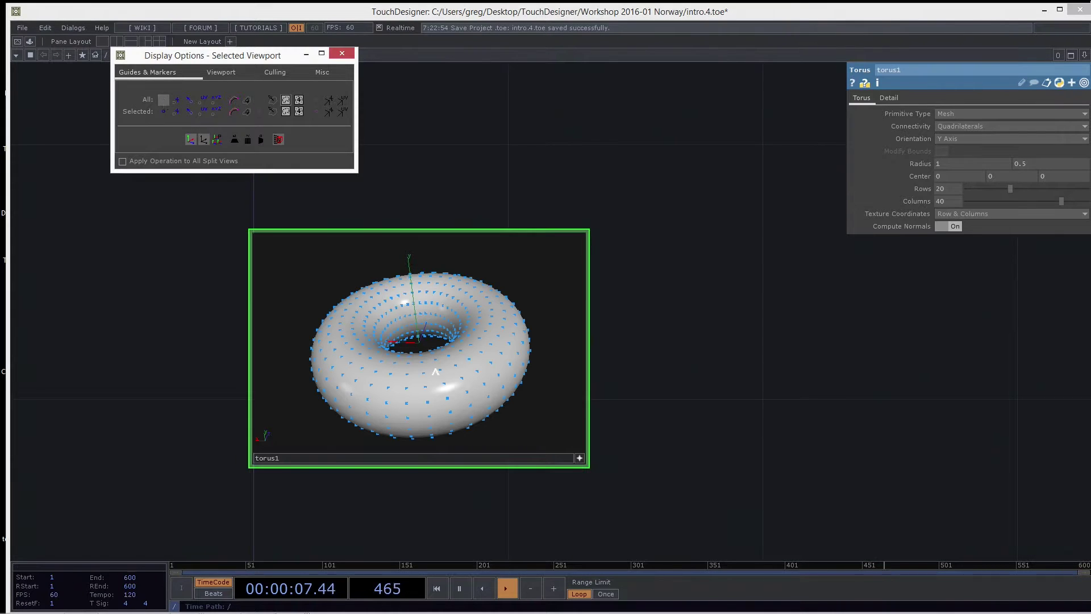
left_click_drag(427, 364, 455, 367)
left_click(162, 100)
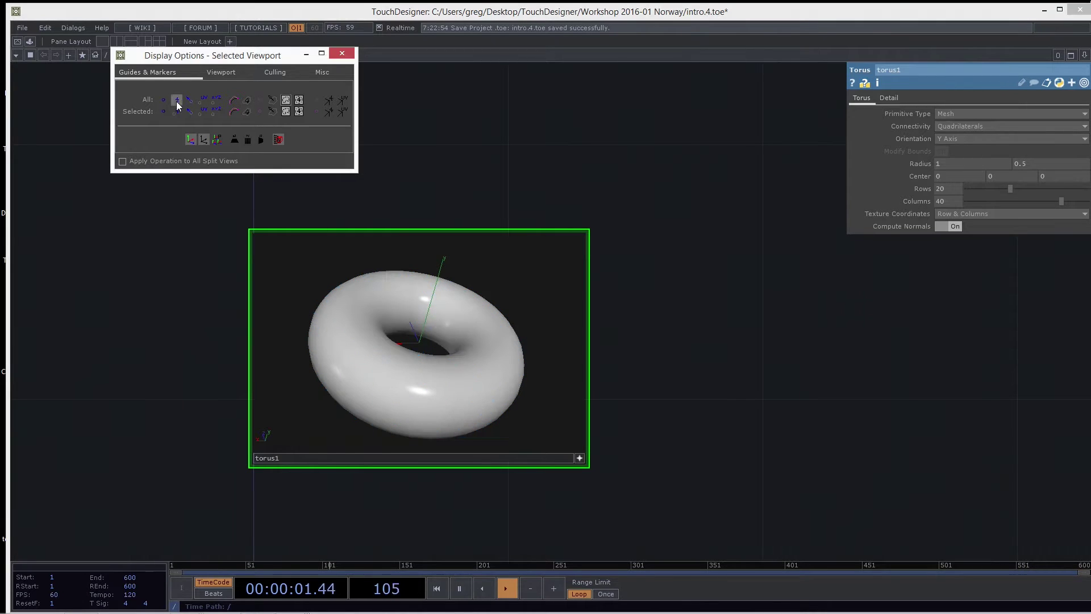
Show the point numbers on the torus, examine them up close, and hide them again
left_click(177, 99)
scroll(552, 375, "up", 5)
scroll(553, 376, "down", 5)
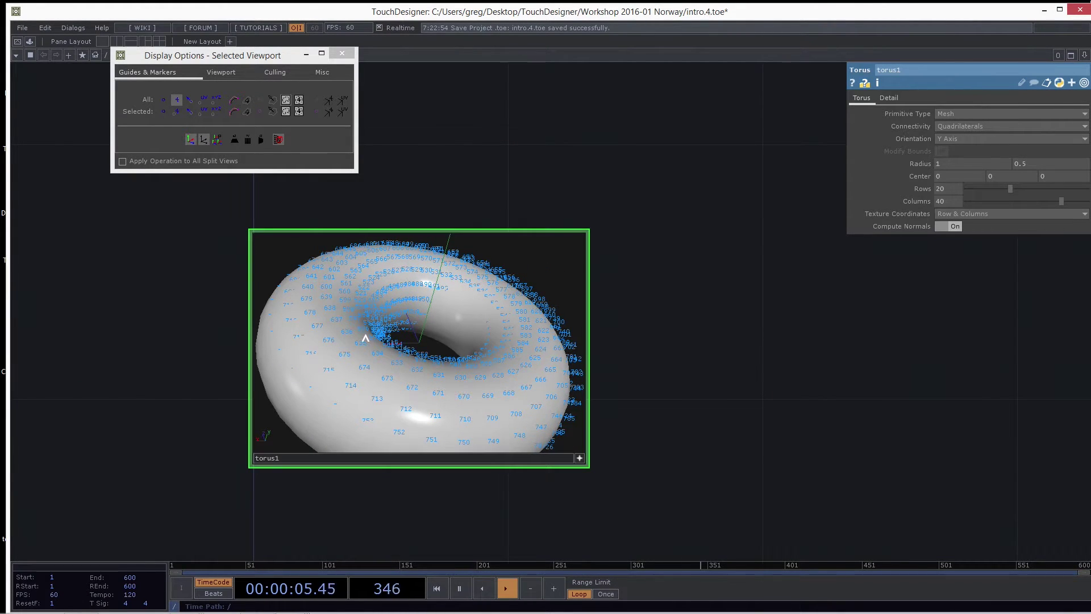
key("w")
key("w")
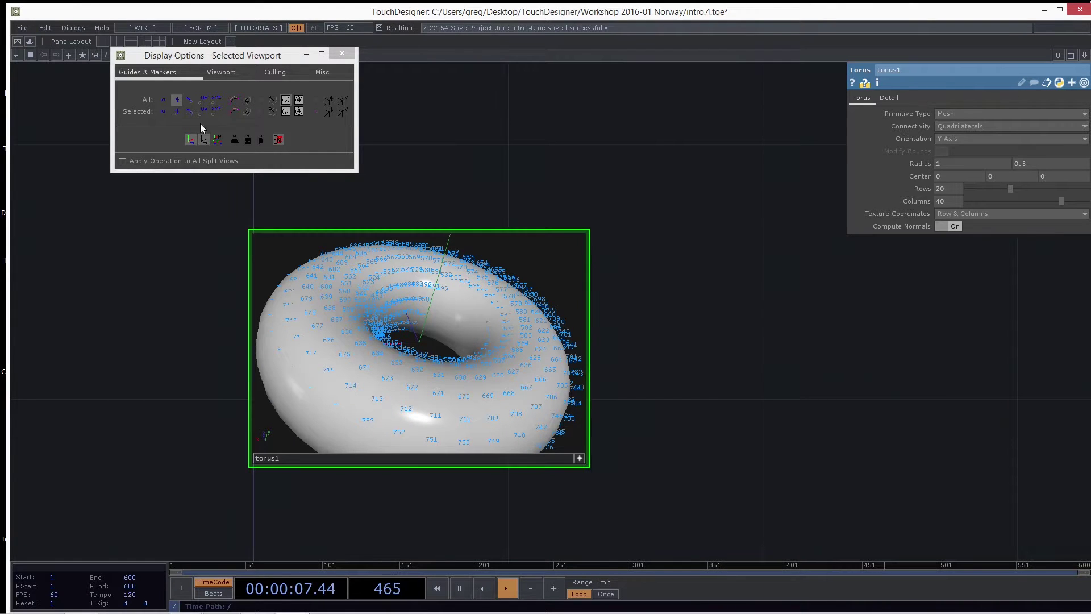
left_click(177, 100)
Display the torus's point normals, inspect them from several angles, hide them and close the Display Options
left_click(192, 102)
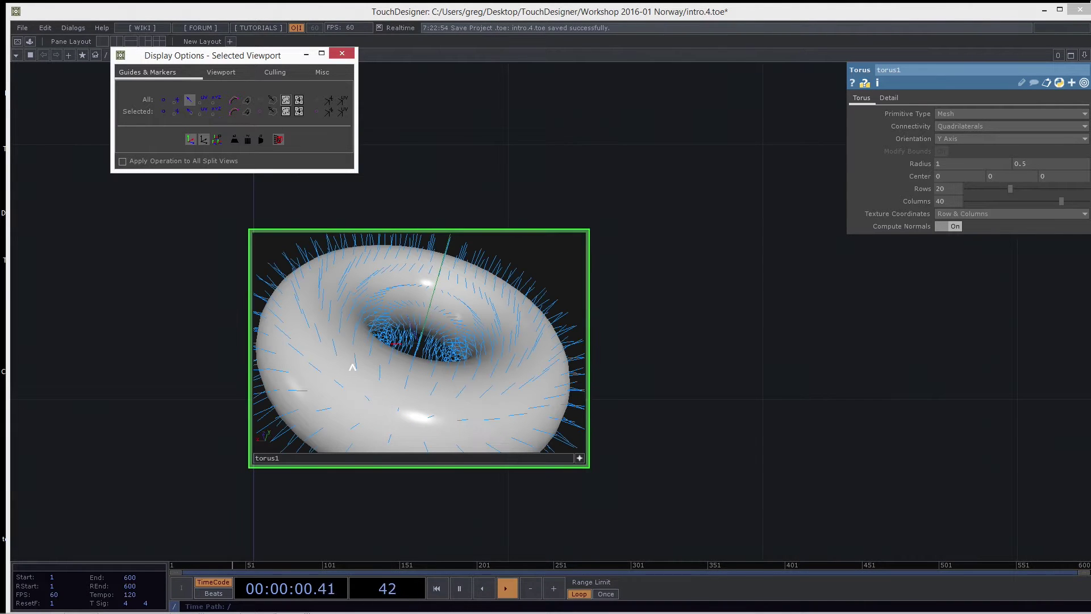
left_click_drag(353, 360, 397, 354)
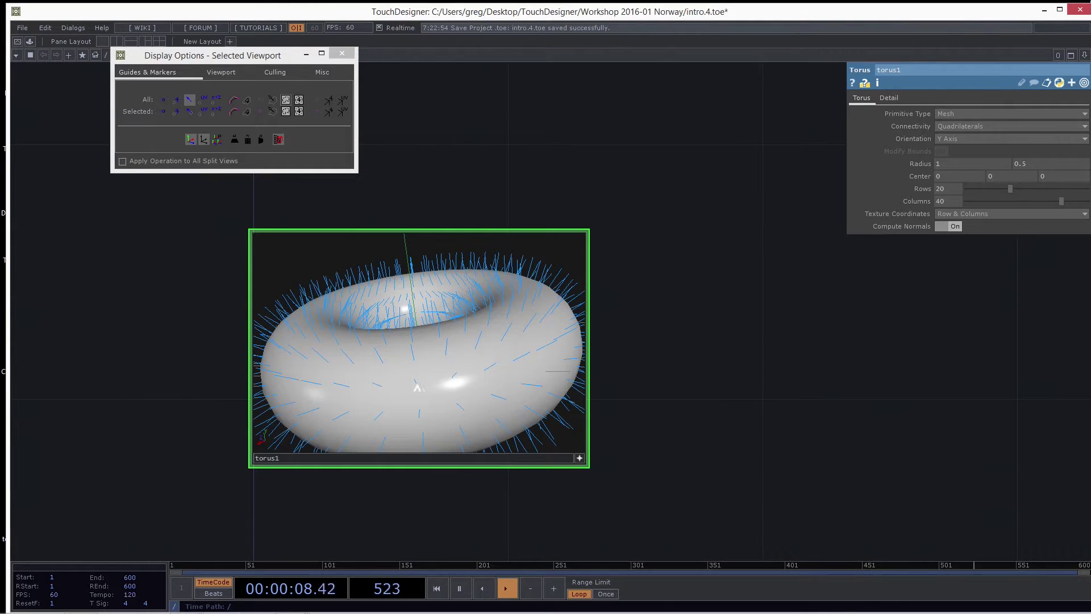
left_click_drag(418, 388, 389, 369)
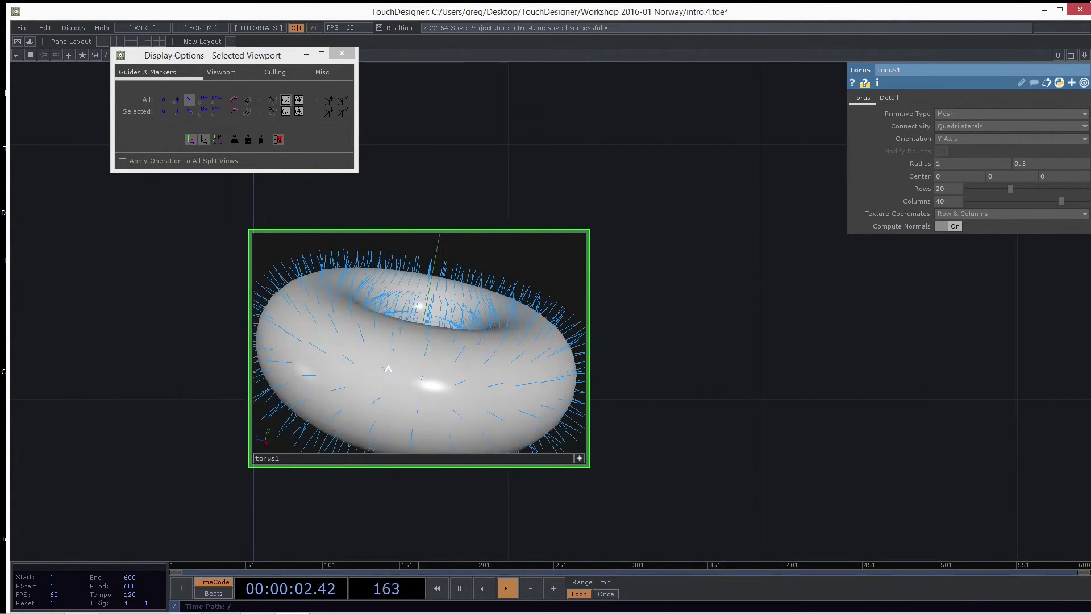
left_click(189, 101)
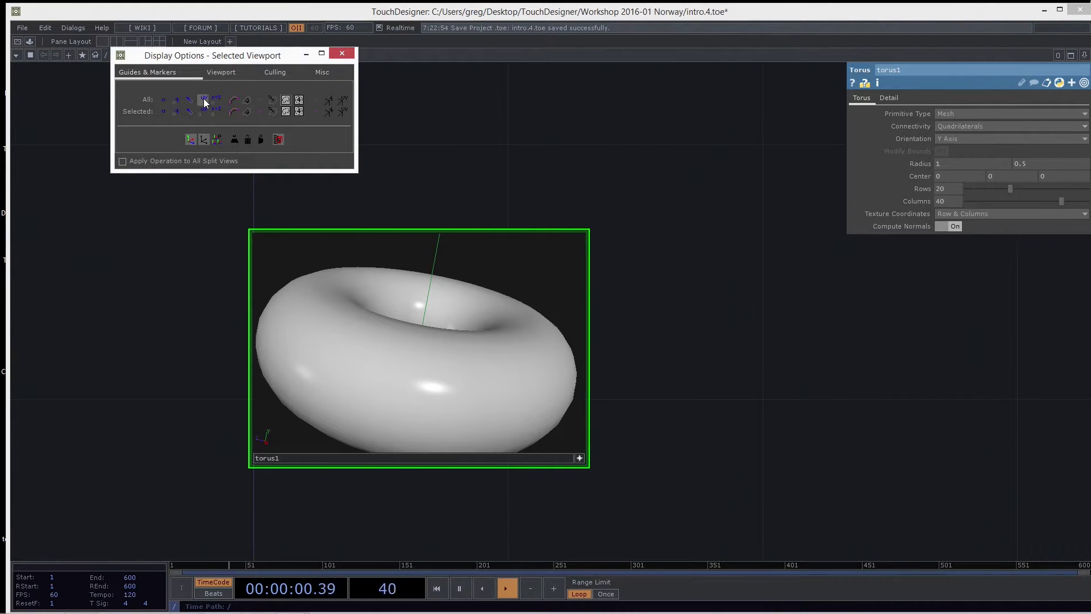
left_click(163, 101)
left_click(341, 52)
Set the torus's radius values to 1.4 and 0.2, and deactivate its viewer
left_click_drag(642, 373, 579, 318)
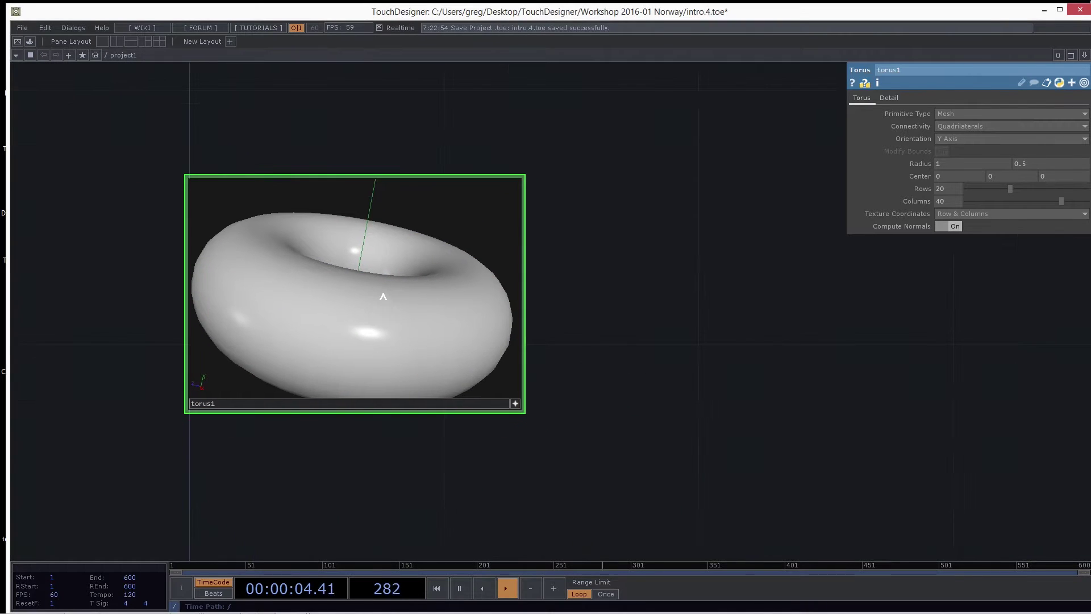
key("h")
left_click_drag(390, 280, 398, 301)
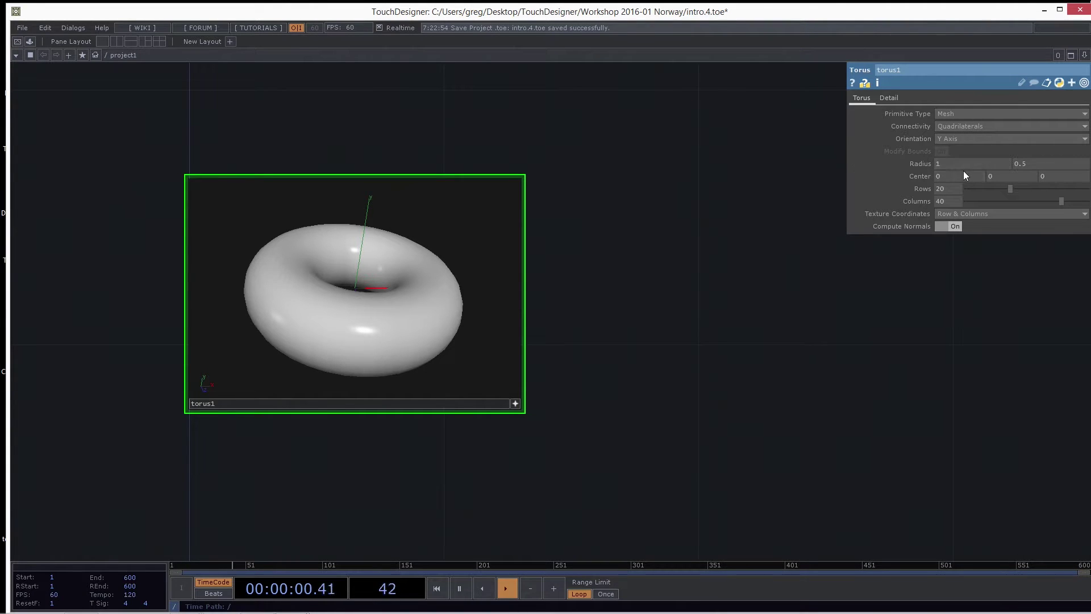
middle_click_drag(953, 163, 995, 169)
left_click_drag(679, 467, 619, 402)
left_click_drag(525, 493, 565, 485)
middle_click_drag(443, 477, 352, 480)
left_click_drag(374, 472, 341, 446)
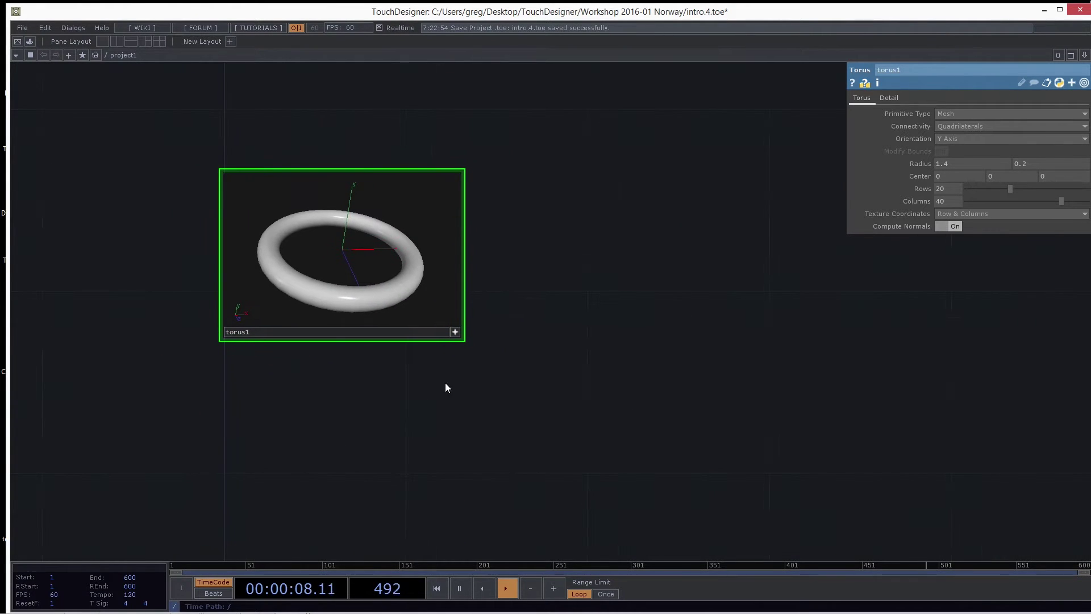
left_click(455, 332)
Add a Sphere SOP to the network directly below the torus node
key("Tab")
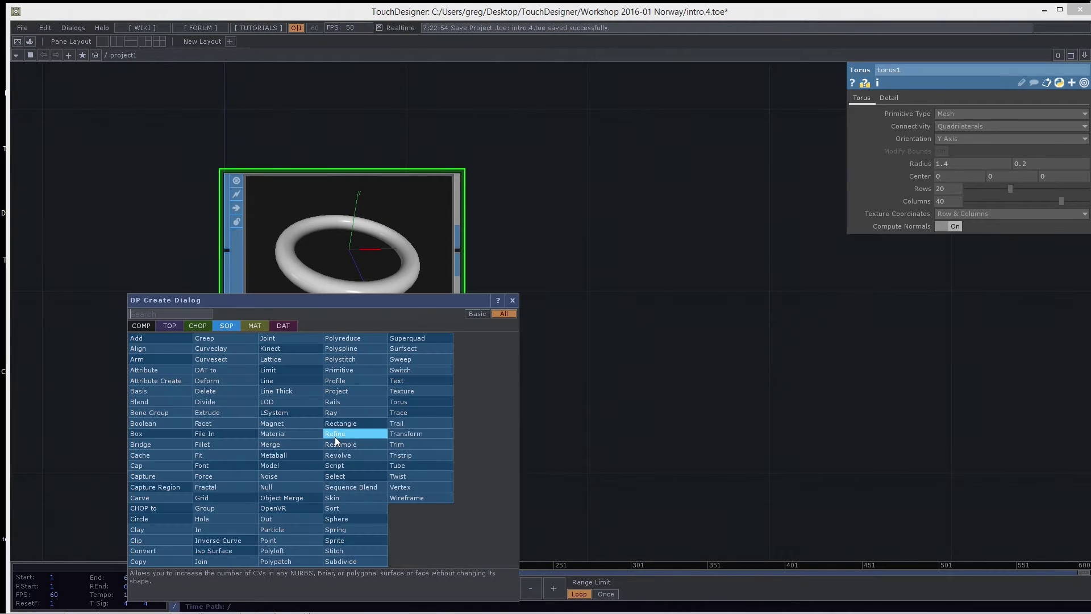
type("s")
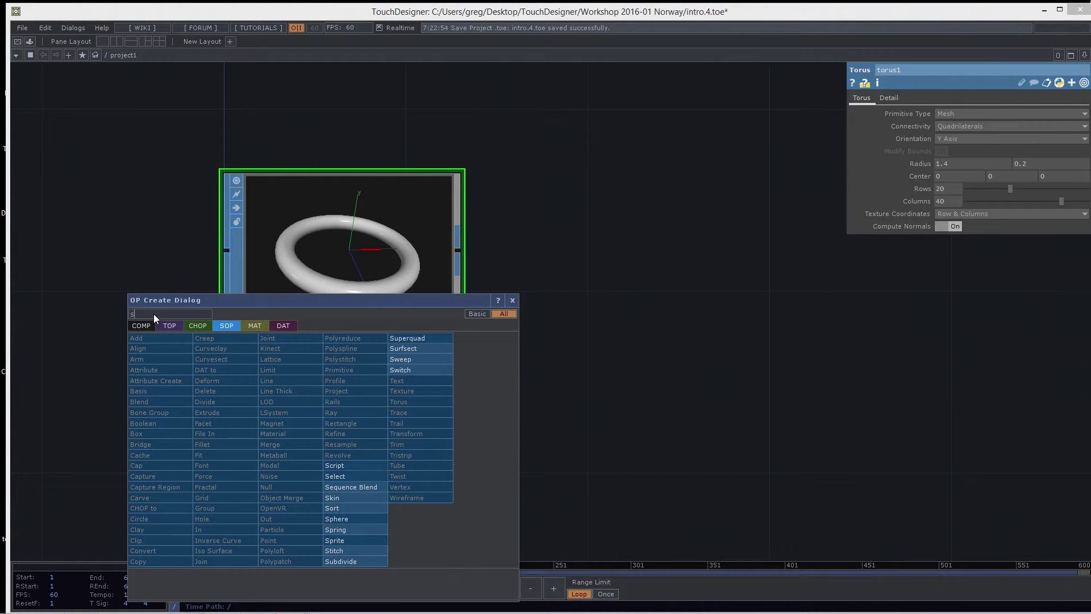
type("phere")
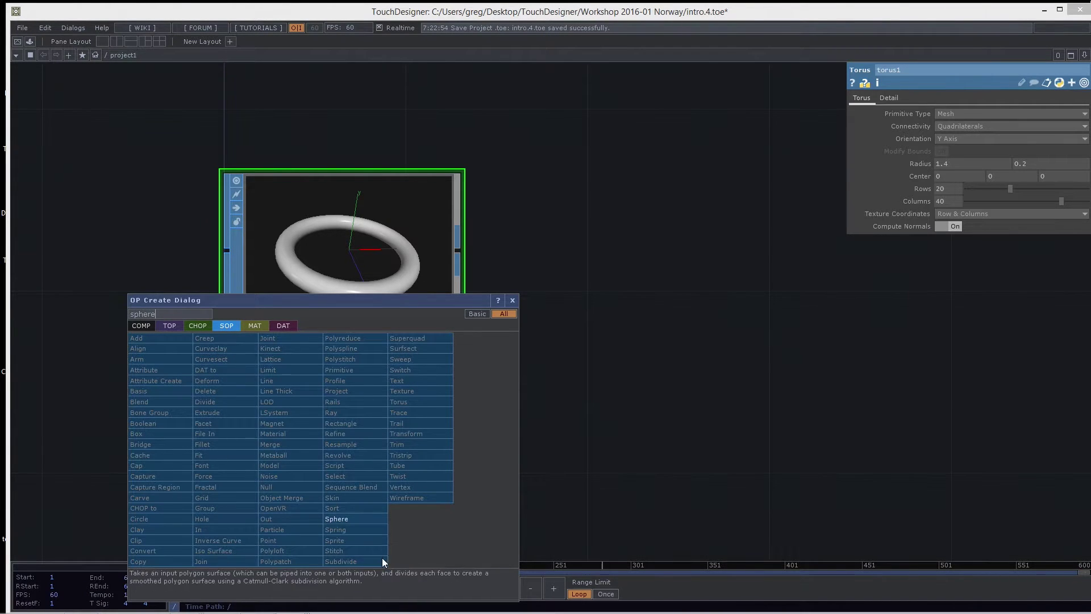
left_click(345, 517)
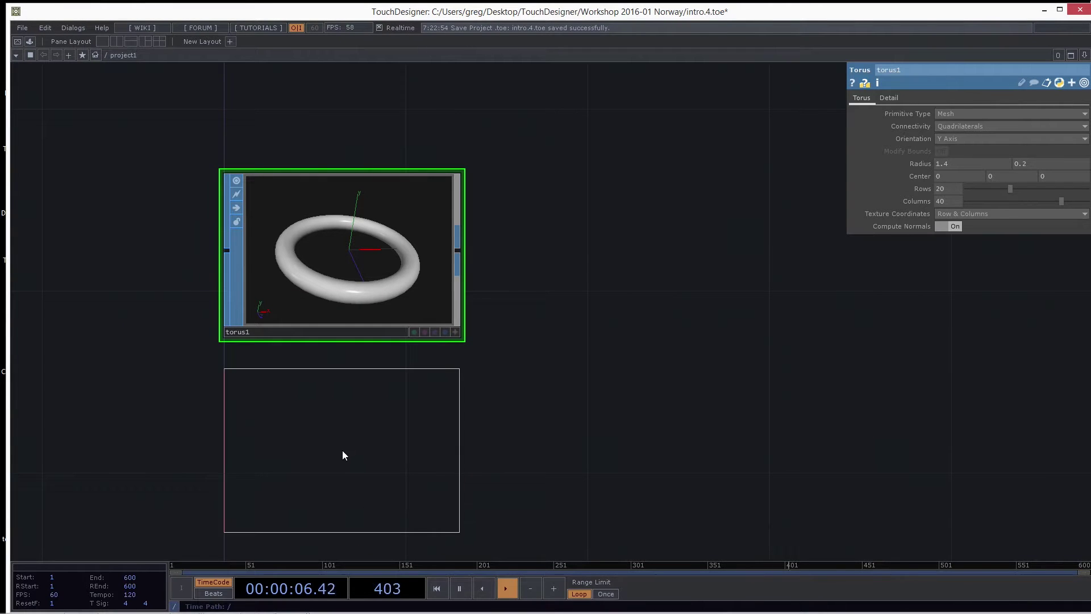
left_click(344, 456)
Activate the sphere's viewer in wireframe display and set the sphere to 12 rows and 19 columns
left_click_drag(498, 512, 519, 340)
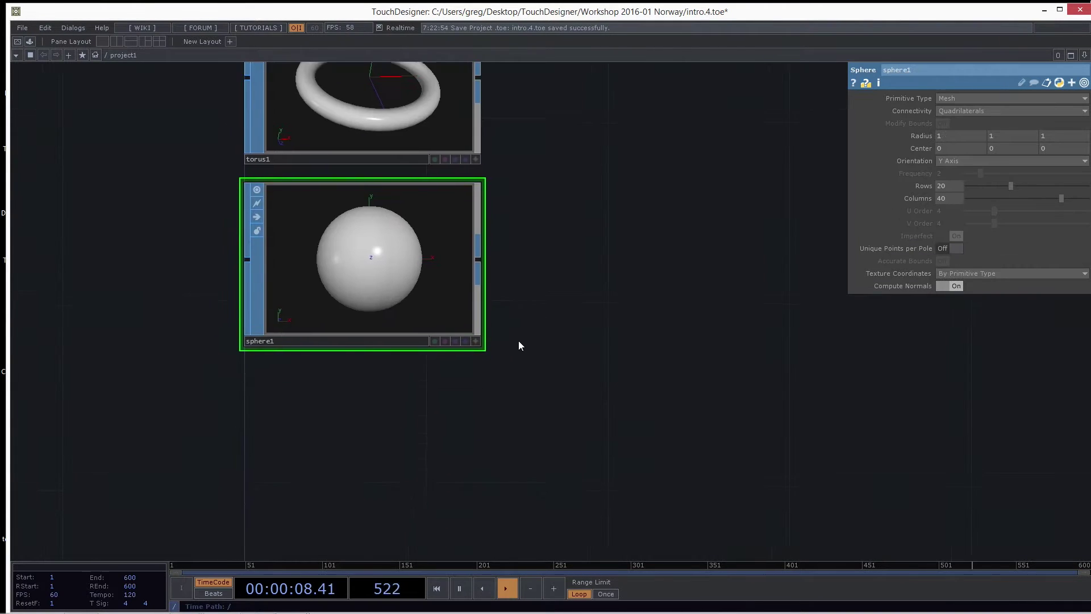
scroll(519, 341, "up", 4)
left_click_drag(548, 305, 711, 434)
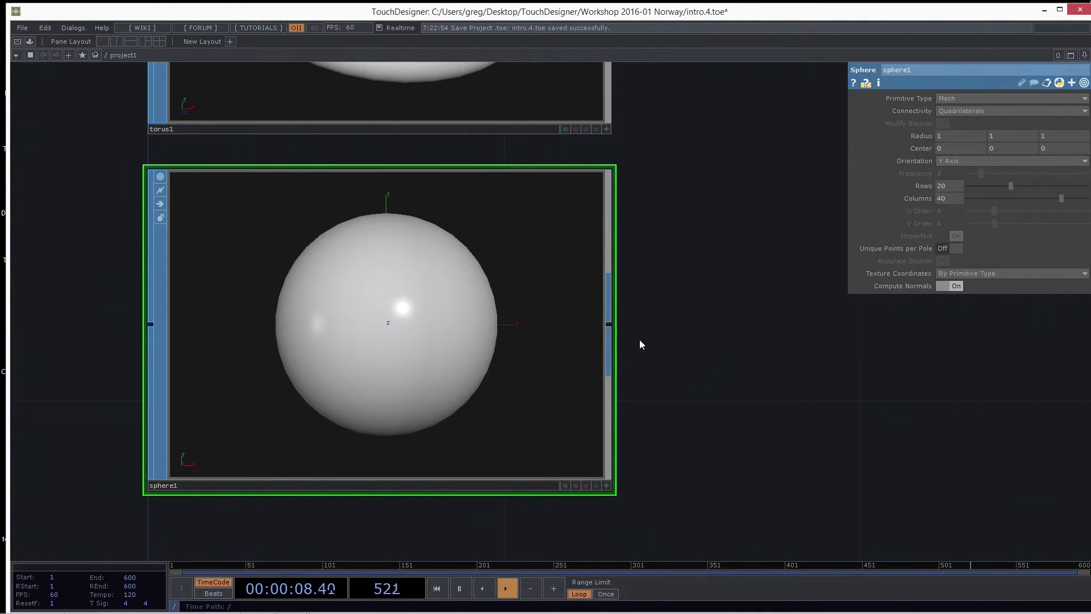
left_click(605, 485)
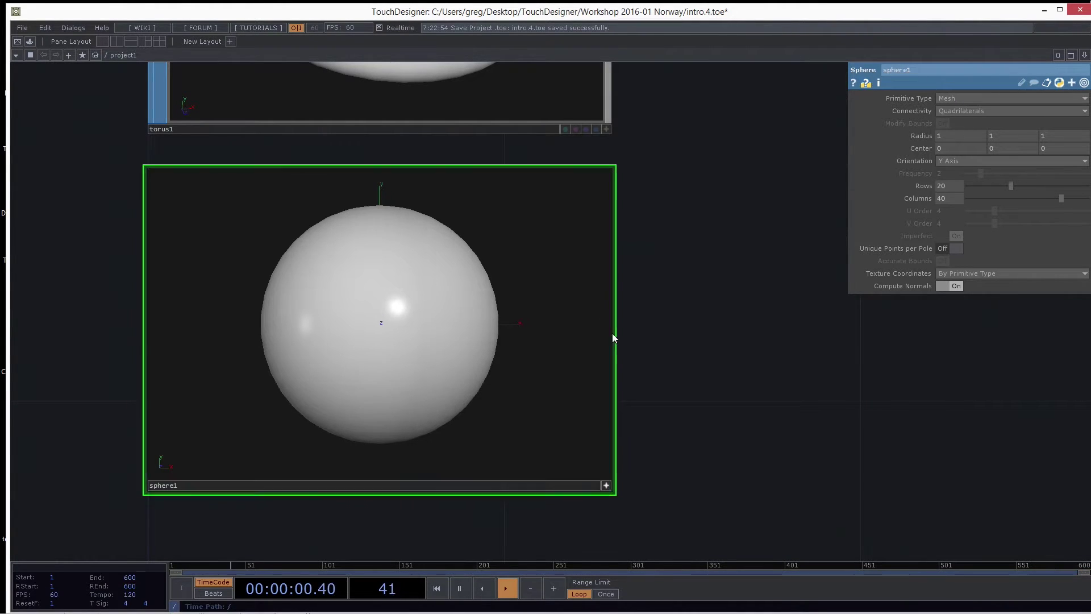
key("w")
left_click_drag(438, 280, 467, 325)
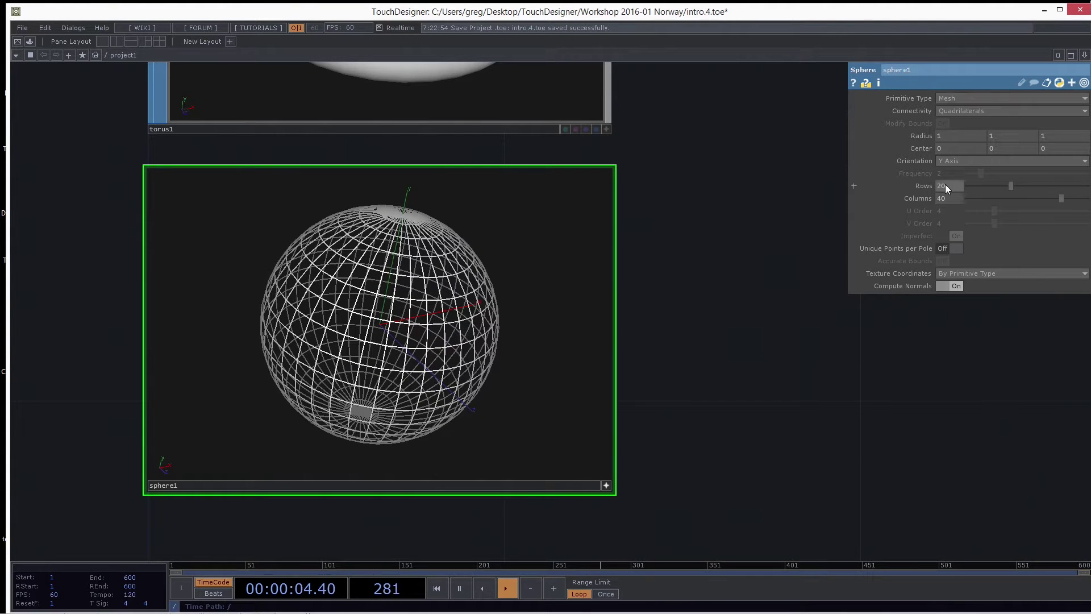
left_click_drag(1009, 187, 984, 193)
mouse_move(1063, 204)
left_mouse_down()
mouse_move(974, 204)
mouse_move(1004, 200)
mouse_move(991, 186)
left_mouse_up()
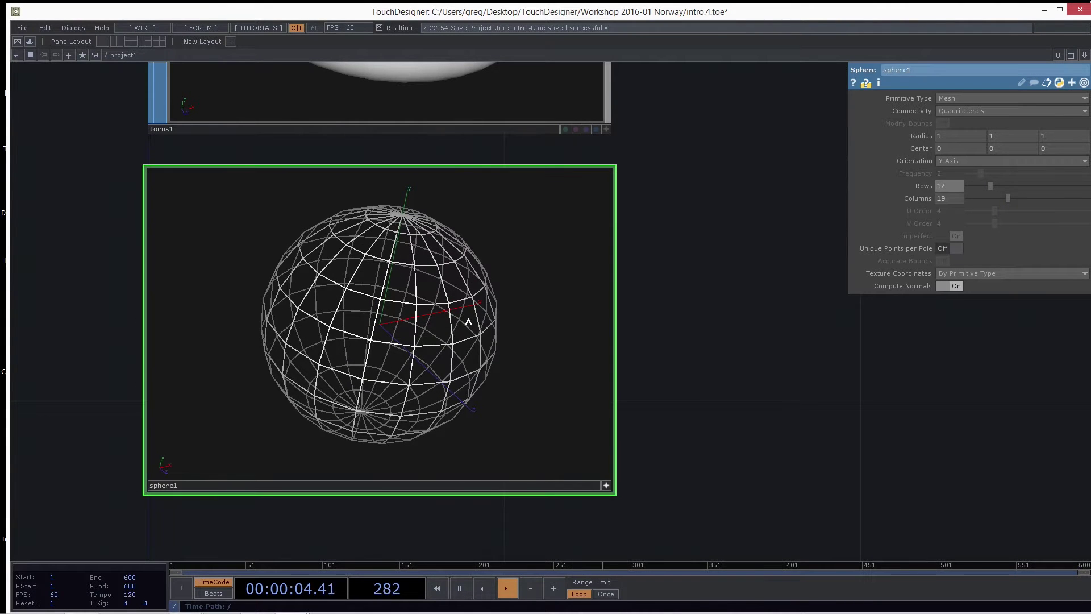
Change the sphere's primitive type to Polygon, set its frequency to 5 and compare its shaded and wireframe displays
key("w")
key("w")
left_click(943, 99)
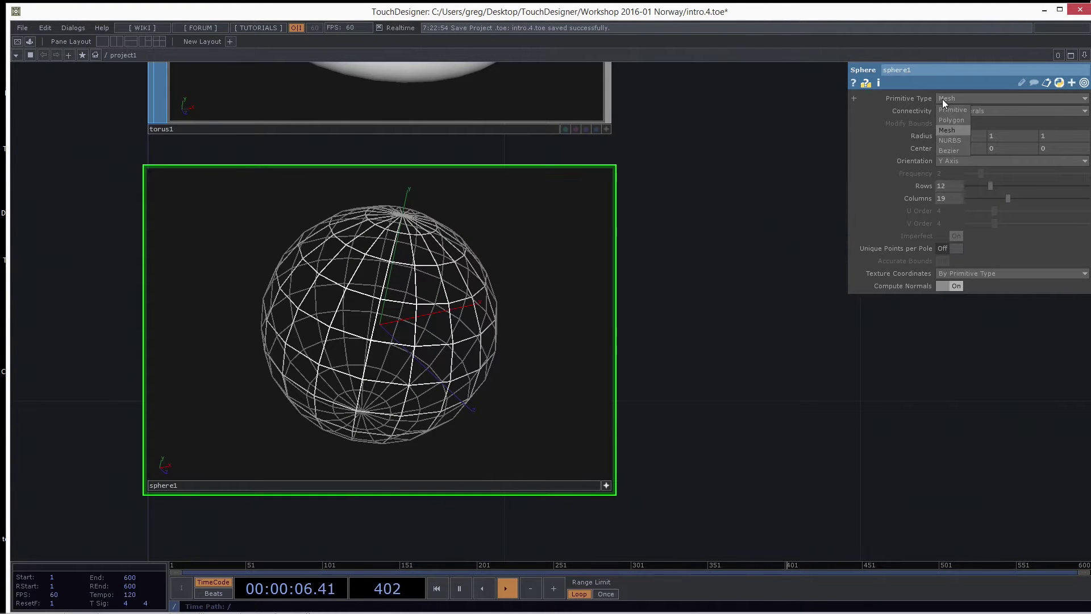
left_click(954, 120)
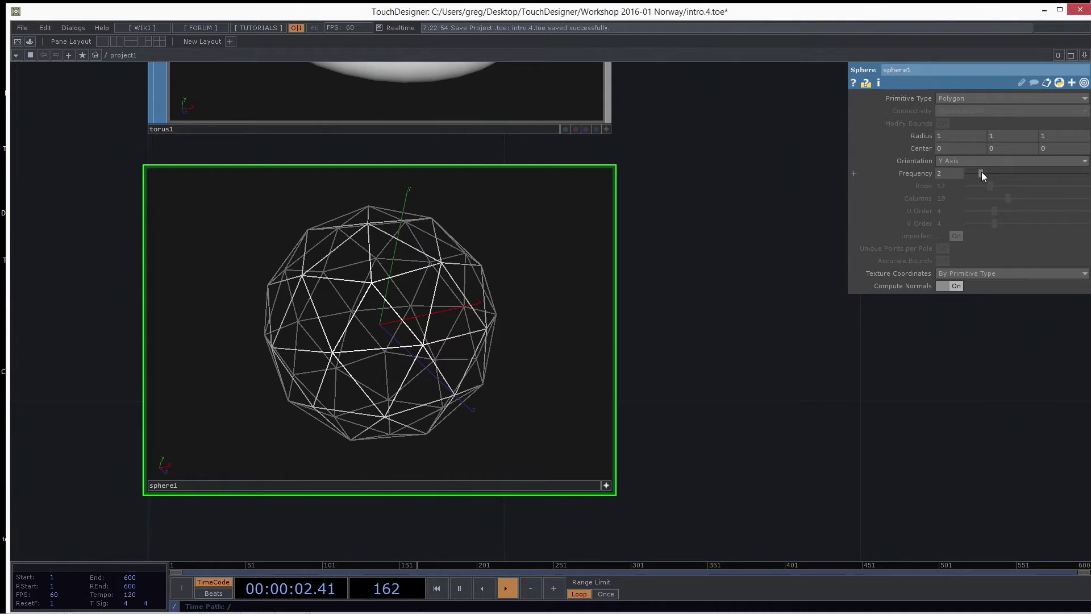
left_click_drag(981, 171, 1003, 166)
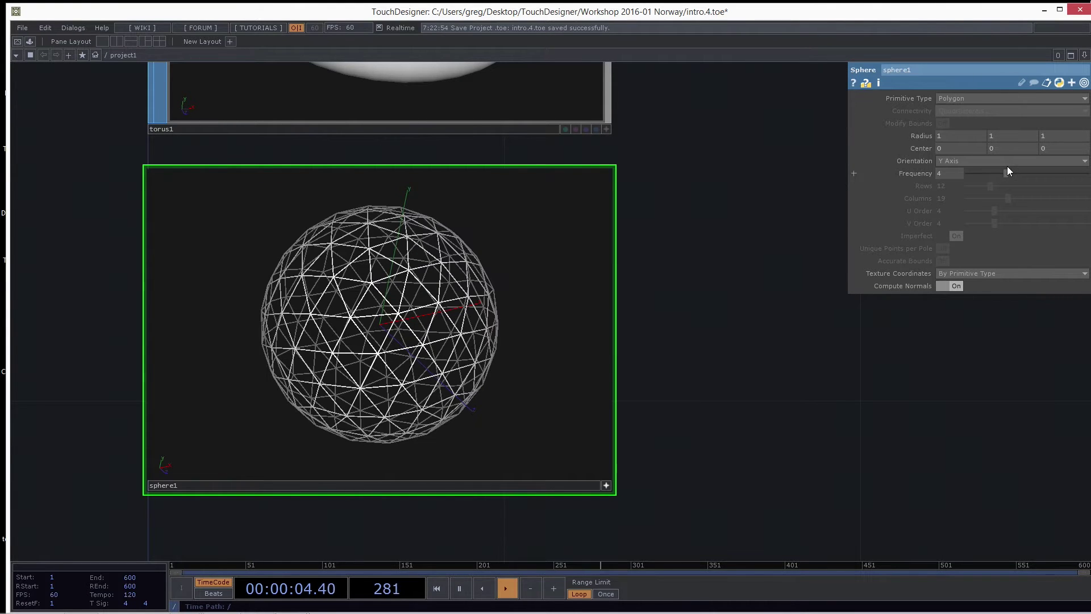
mouse_move(1008, 167)
left_mouse_down()
mouse_move(1036, 163)
mouse_move(982, 178)
mouse_move(1039, 166)
mouse_move(1020, 171)
left_mouse_up()
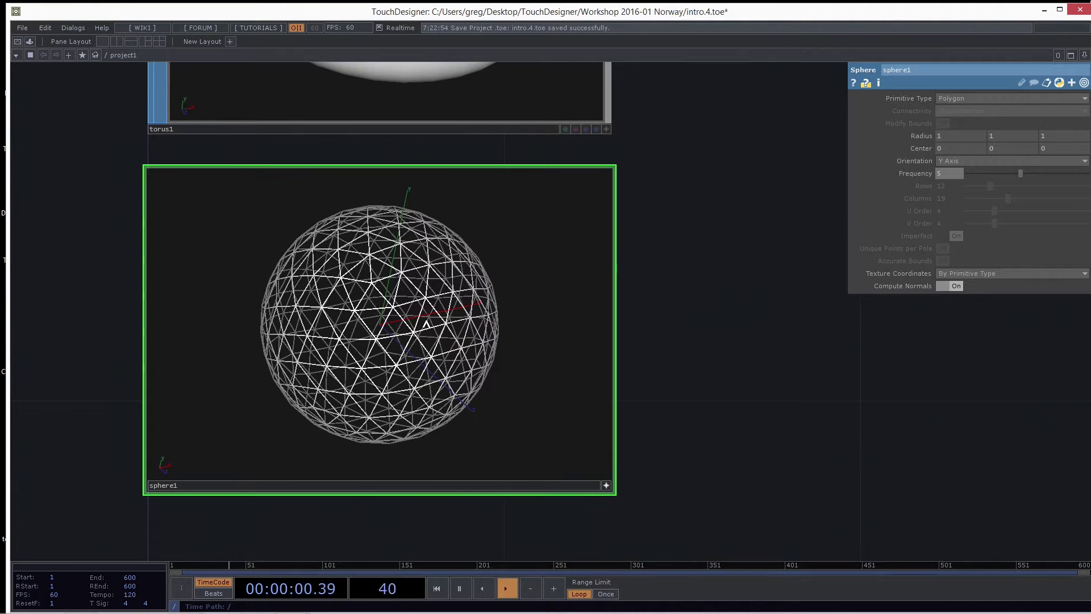
key("w")
key("w")
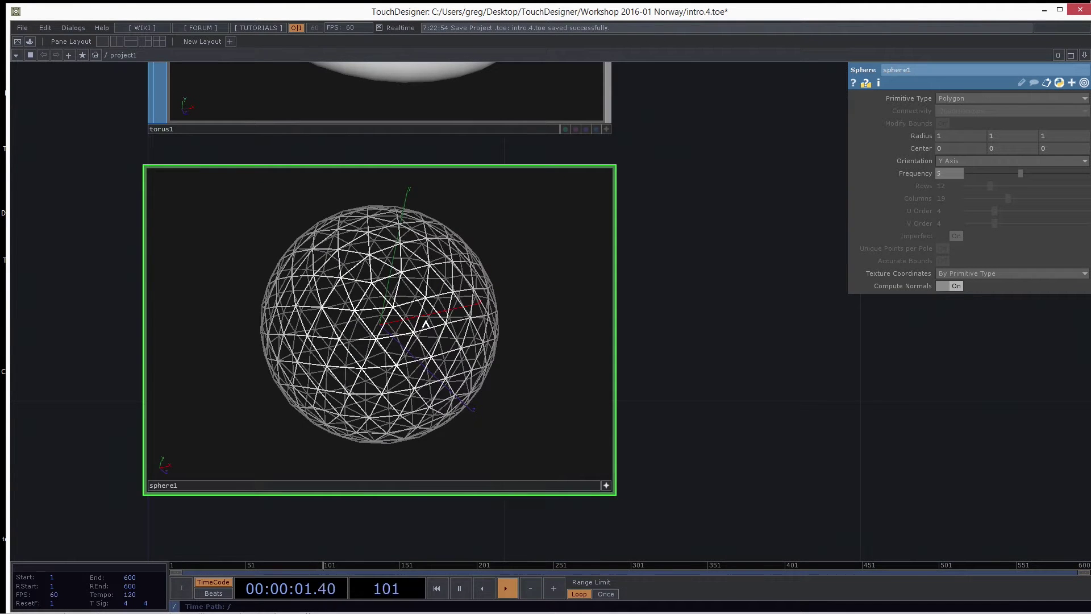
Switch the sphere to NURBS in shaded display, with 8 rows, 10 columns, and U and V order of 5
left_click(954, 99)
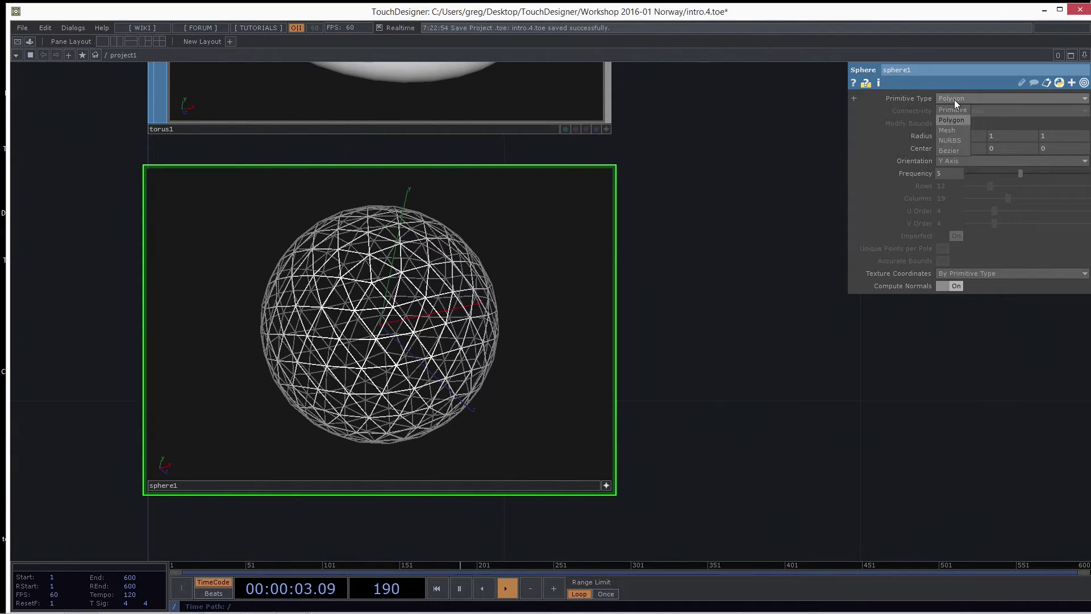
left_click(958, 141)
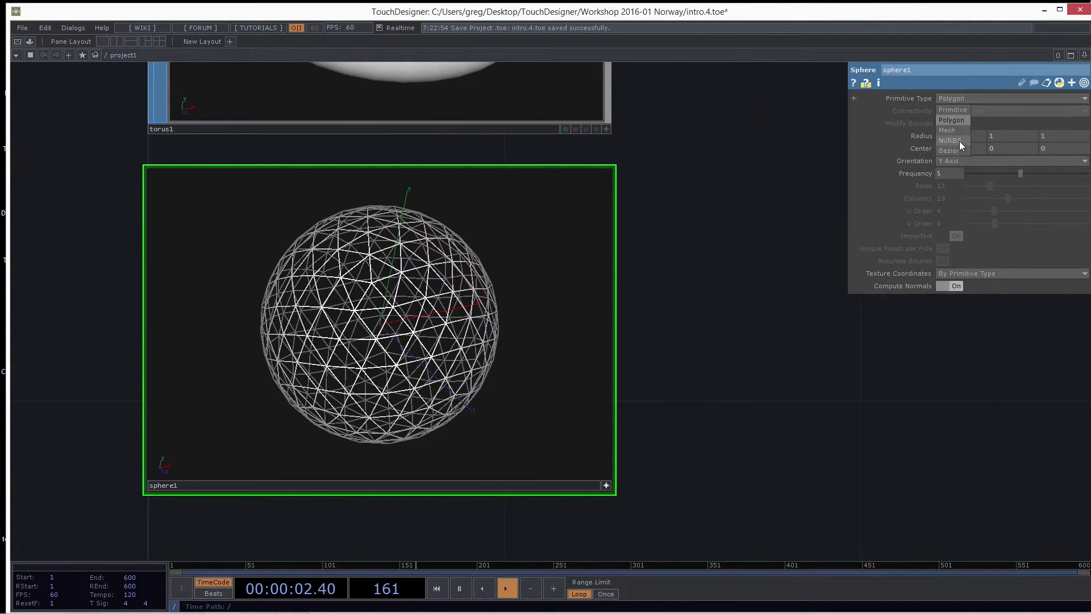
mouse_move(461, 296)
left_mouse_down()
mouse_move(418, 332)
mouse_move(458, 314)
left_mouse_up()
key("w")
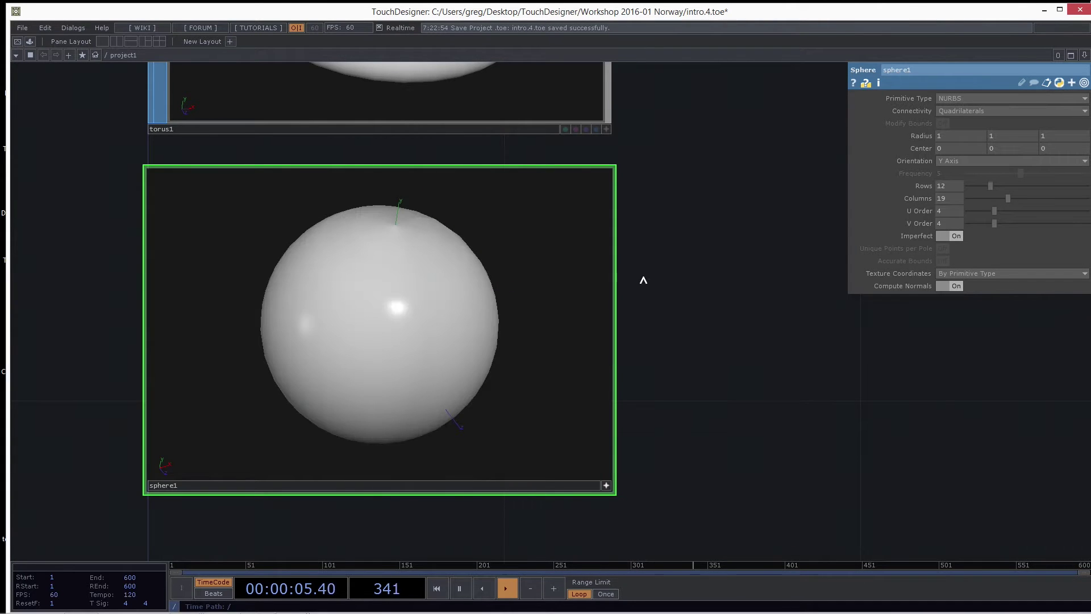
left_click_drag(994, 186, 1007, 210)
left_click(980, 186)
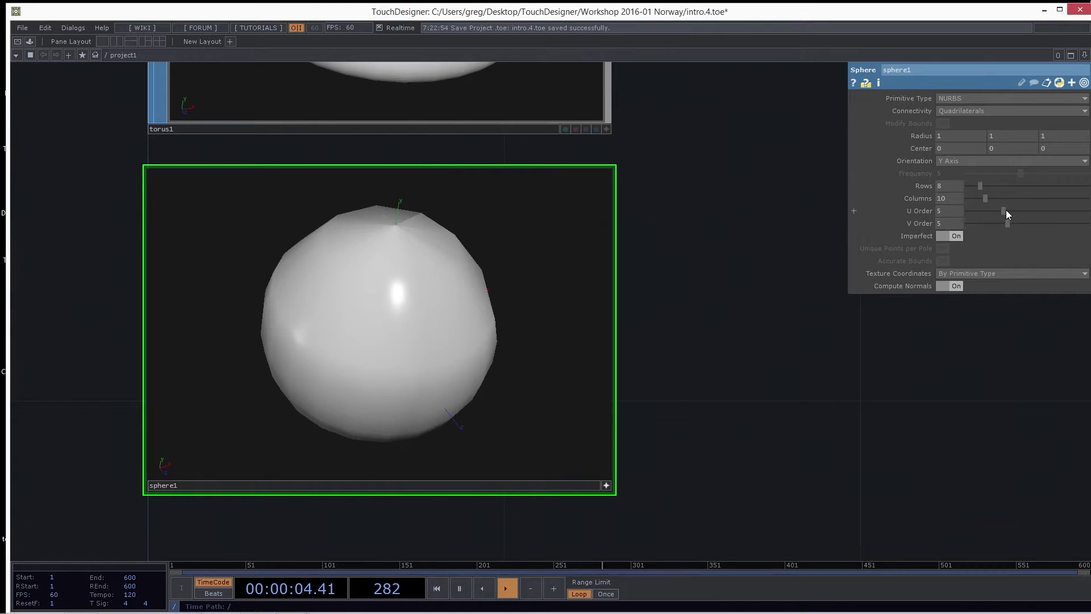
left_click(1006, 212)
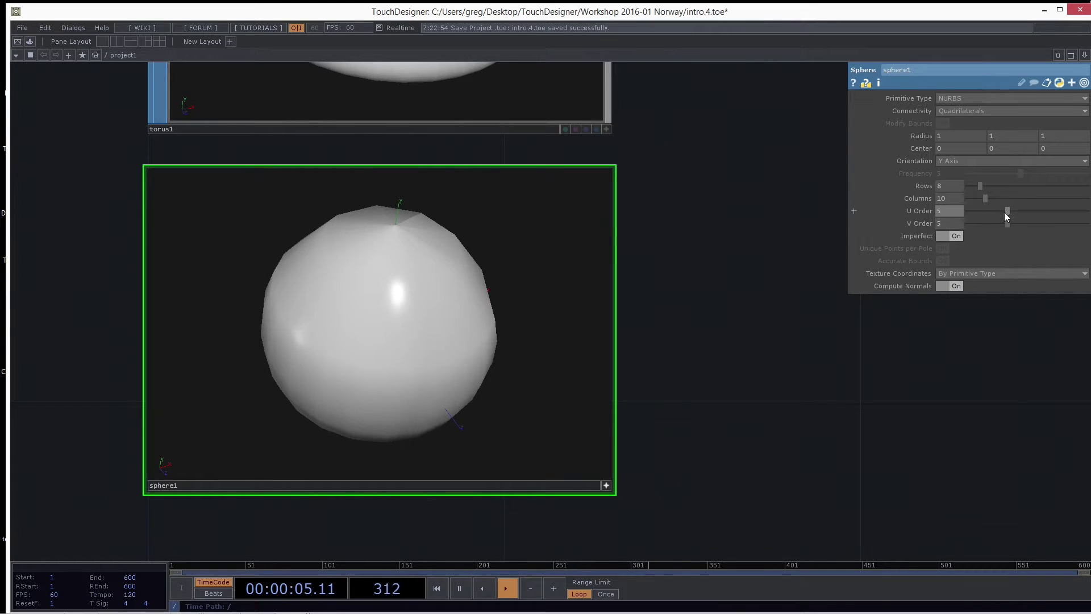
Try the Mesh primitive type on the sphere, return it to Polygon and deactivate its viewer
left_click(945, 101)
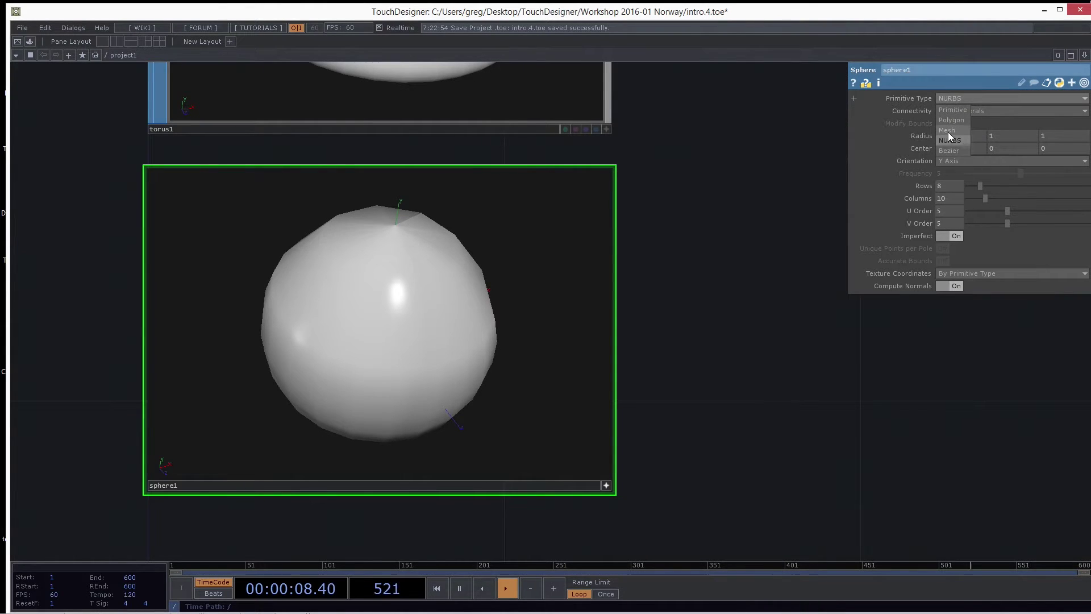
left_click(947, 130)
left_click(950, 98)
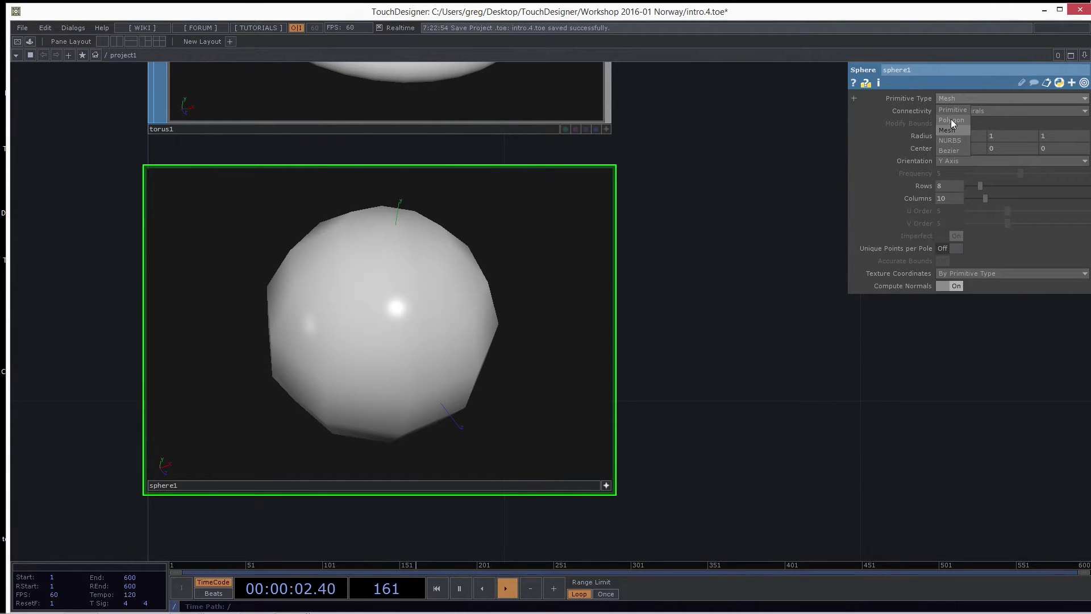
left_click(950, 119)
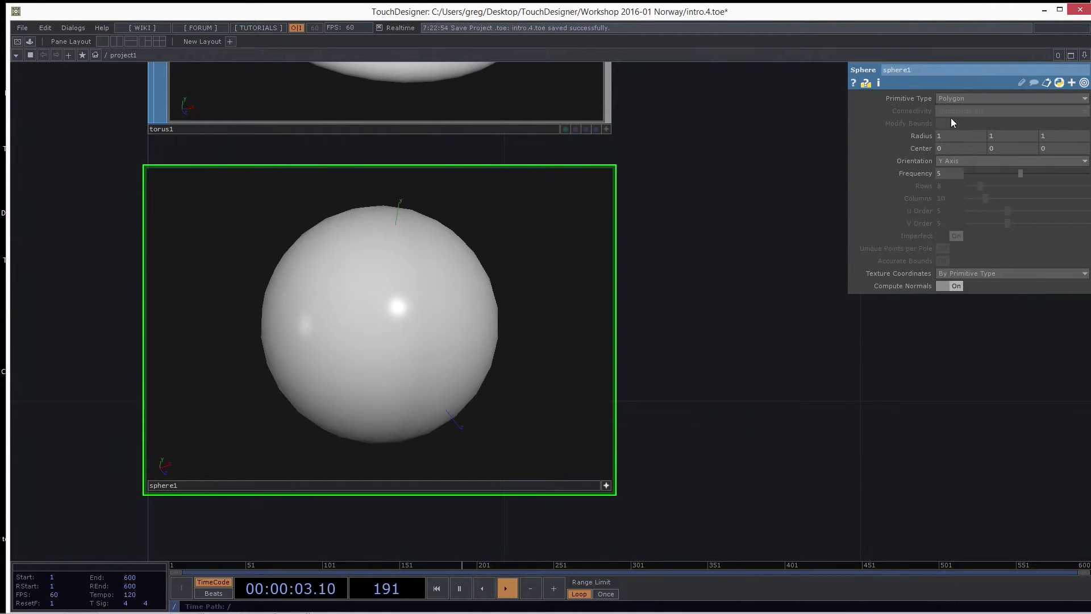
left_click(605, 486)
left_click_drag(743, 428, 666, 432)
scroll(660, 433, "down", 3)
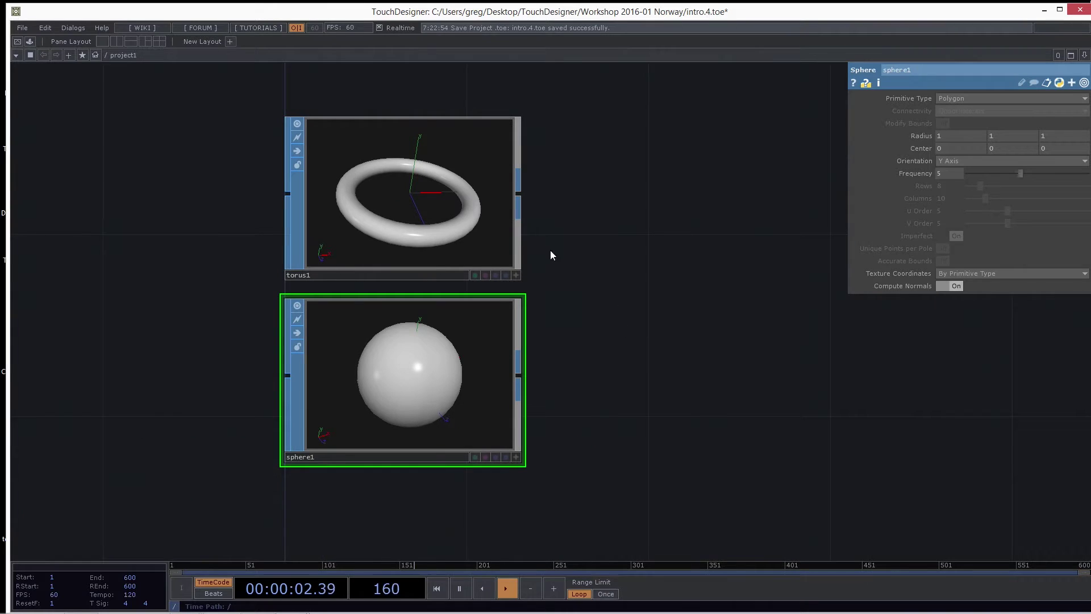
Add a Merge SOP after the torus, place it clear of both primitives and connect the sphere as its second input
right_click(519, 192)
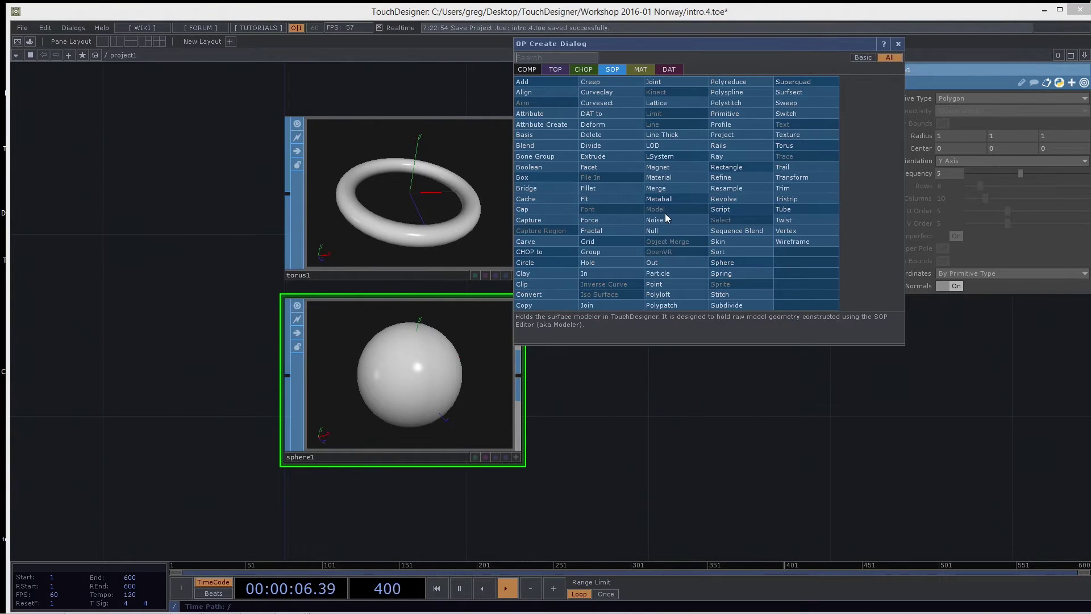
left_click(675, 192)
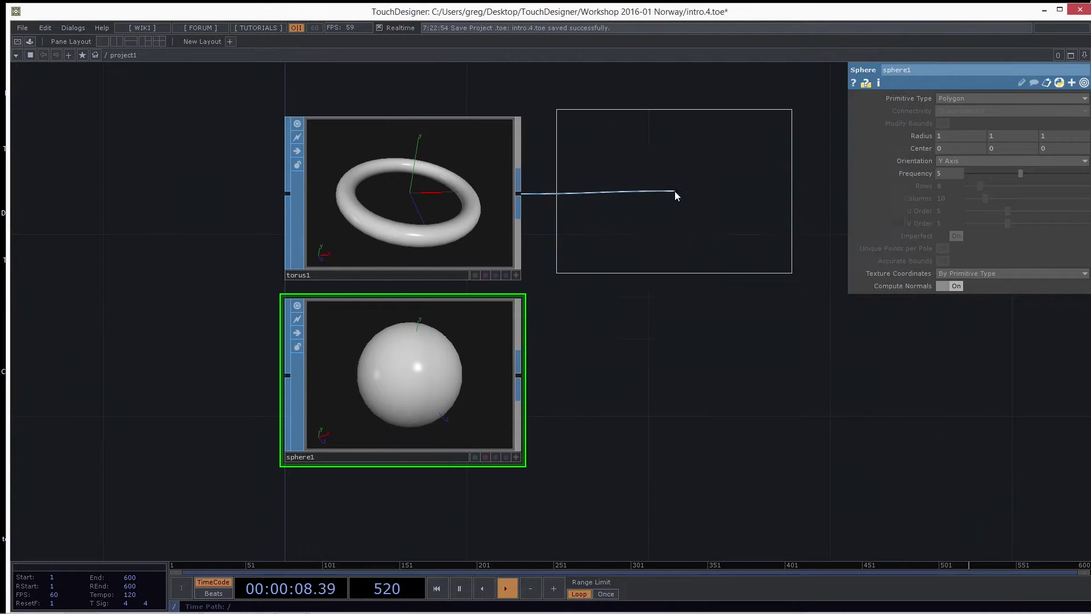
left_click(800, 302)
left_click_drag(850, 432, 708, 456)
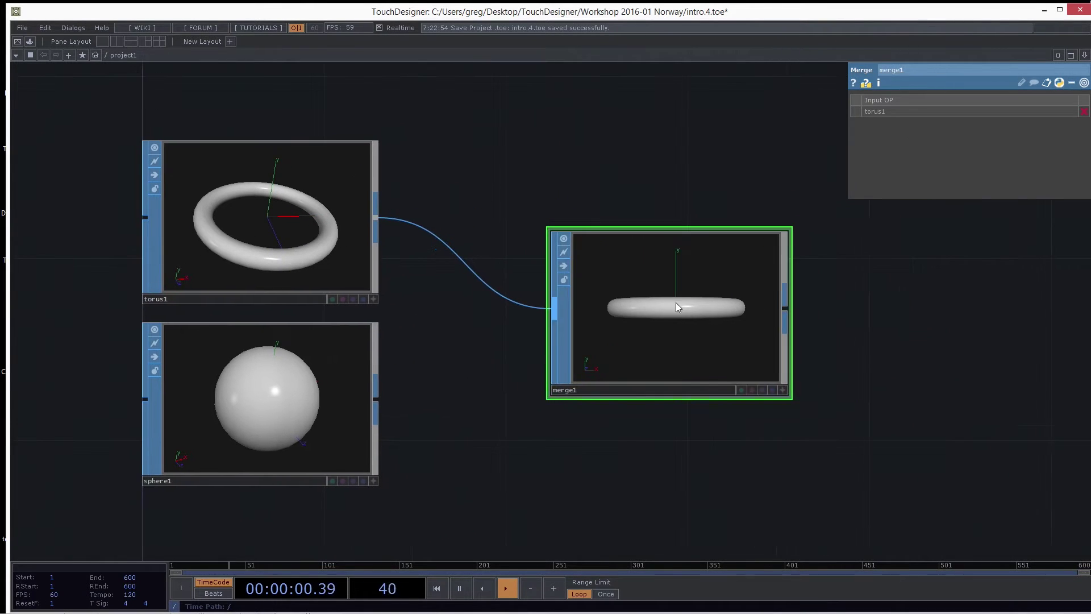
left_click_drag(659, 308, 794, 309)
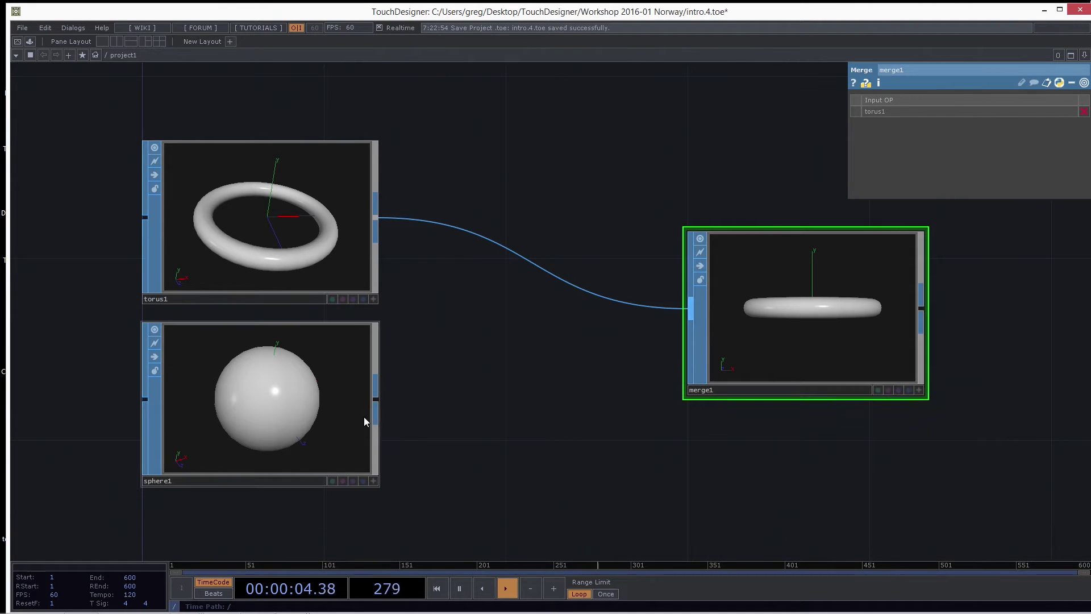
left_click(376, 400)
left_click(689, 313)
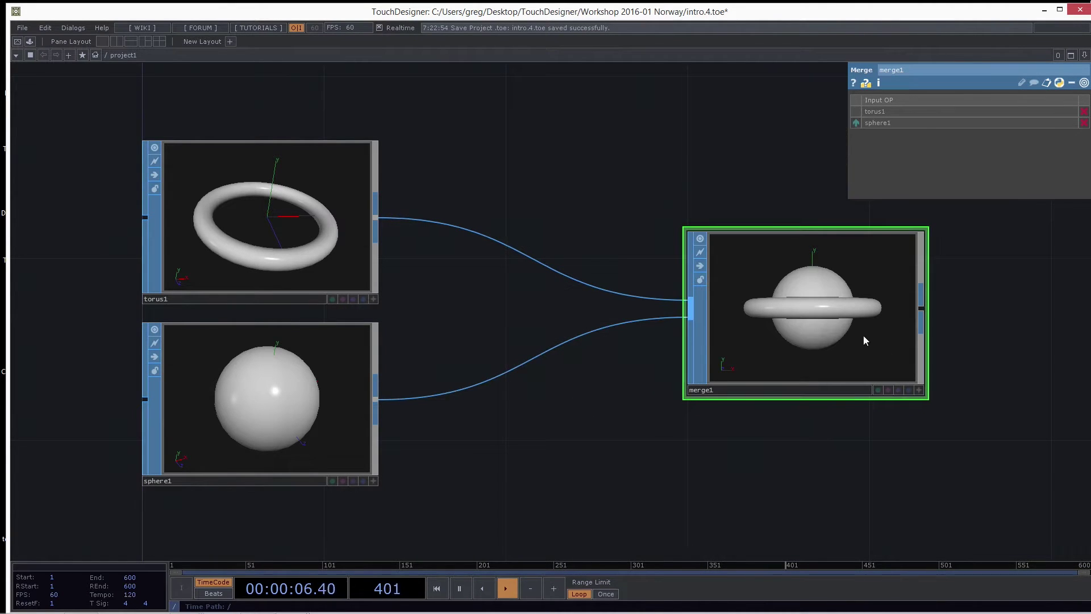
Activate the merge node's viewer, inspect the combined ring and sphere from a tilted angle, and deactivate the viewer
left_click(920, 390)
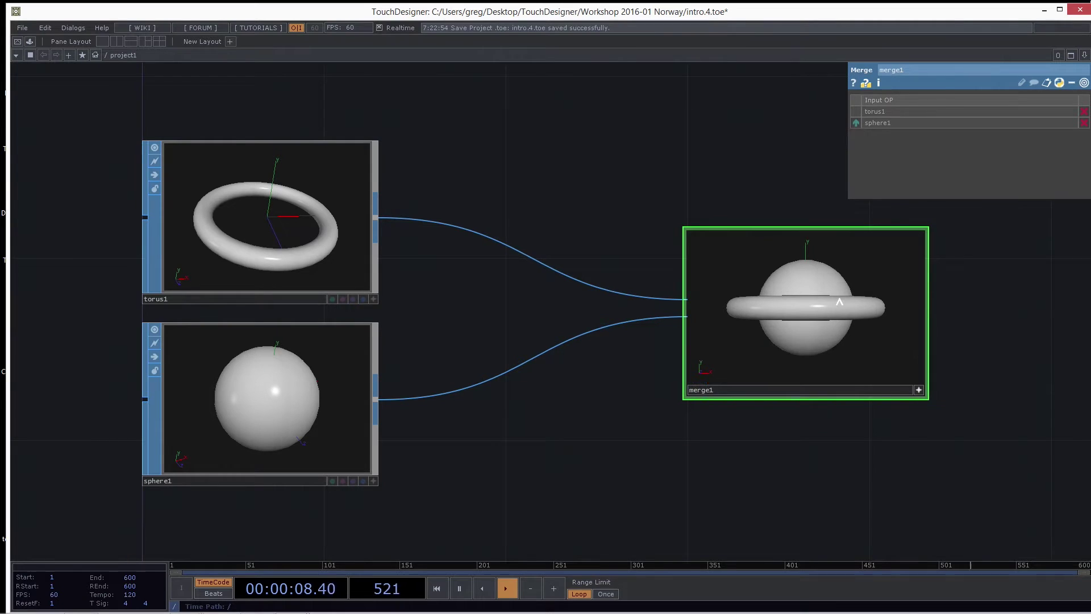
mouse_move(807, 301)
left_mouse_down()
mouse_move(792, 336)
mouse_move(844, 305)
mouse_move(826, 312)
mouse_move(834, 320)
mouse_move(795, 310)
mouse_move(810, 310)
left_mouse_up()
left_click(918, 391)
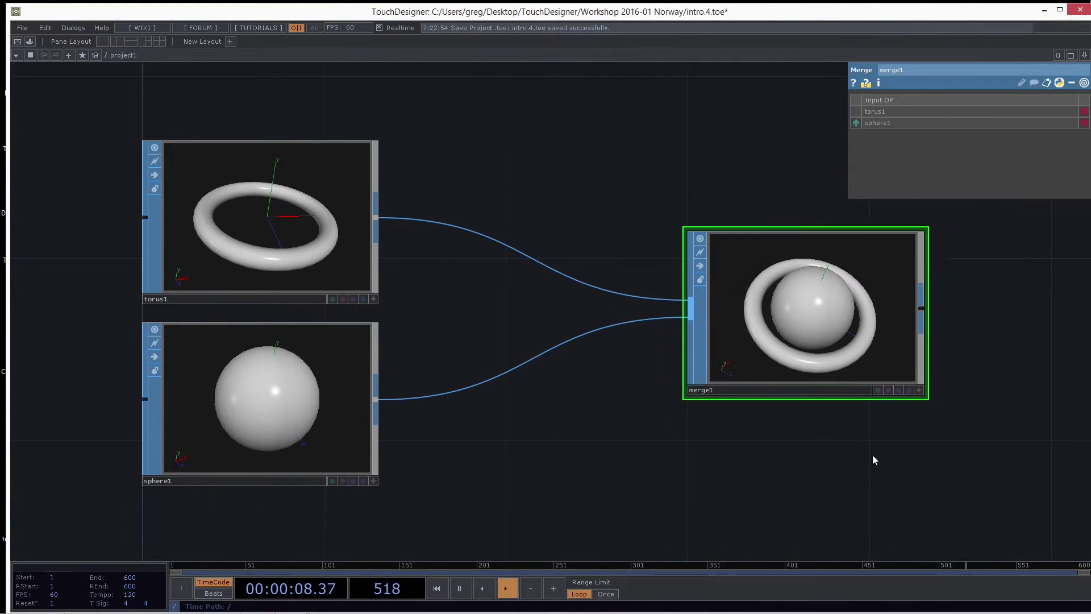
Add a Transform SOP after the merge and set its scale to 0.6 on all three axes
left_click_drag(872, 457, 844, 451)
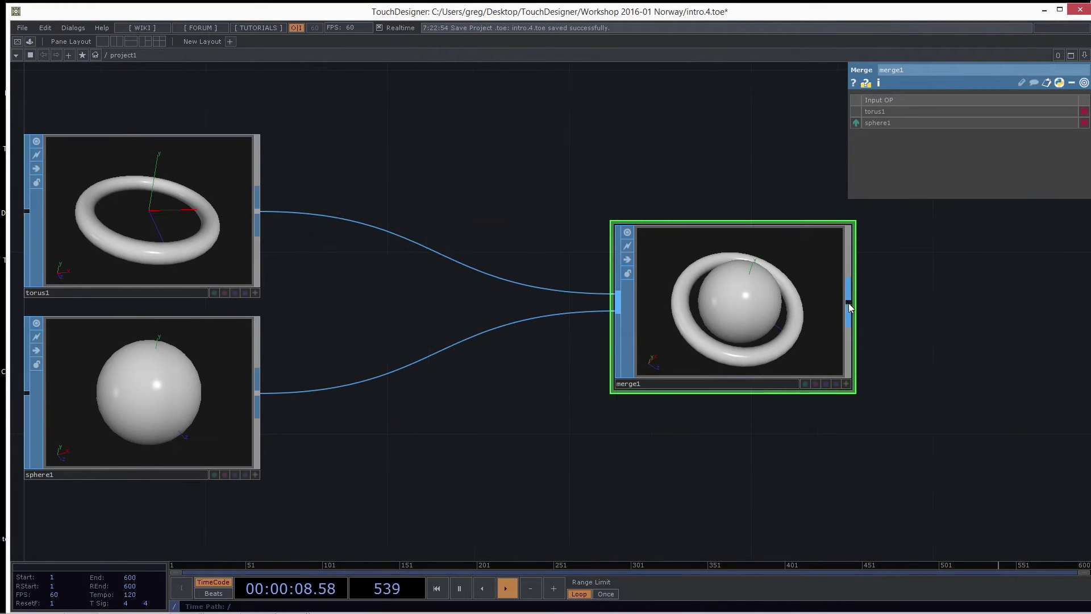
right_click(849, 303)
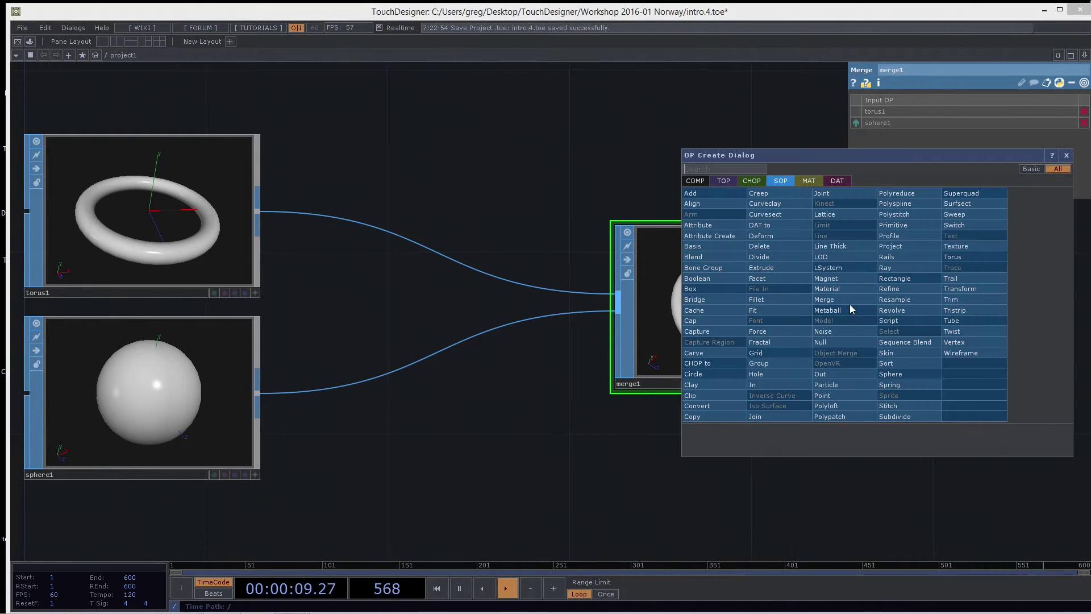
left_click(961, 290)
left_click(978, 308)
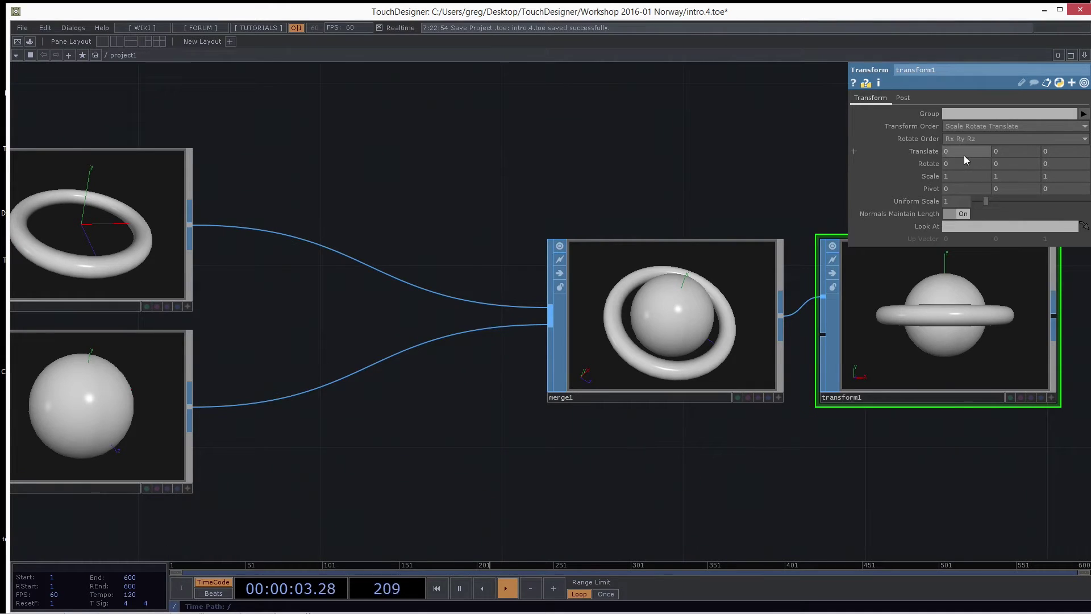
middle_click_drag(964, 155, 892, 154)
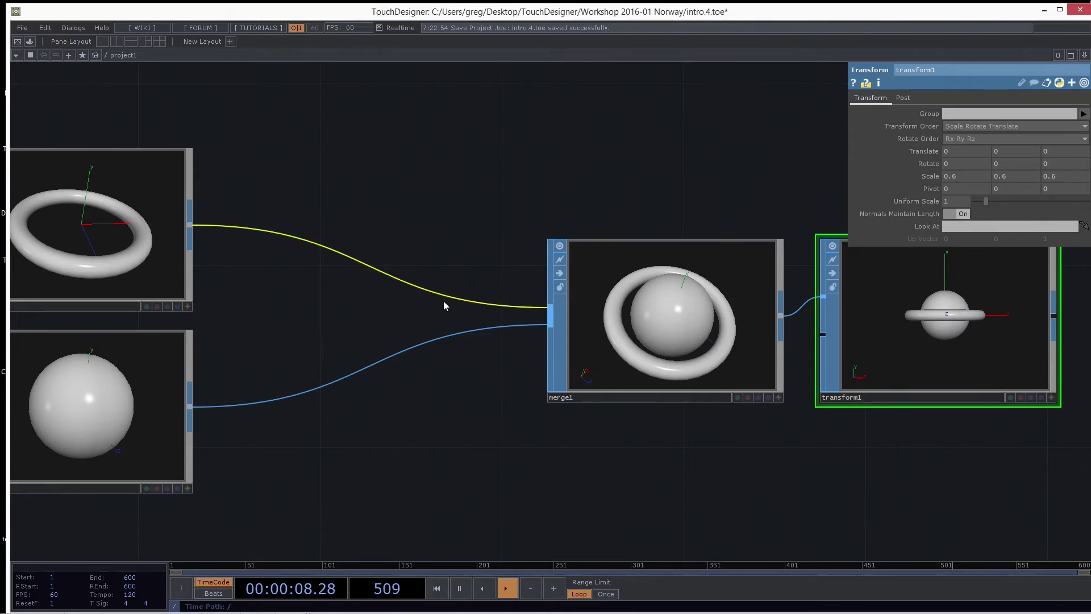
Insert a Transform SOP between the torus and the merge and scale it to 1.4 on all three axes
right_click(289, 237)
left_click(315, 226)
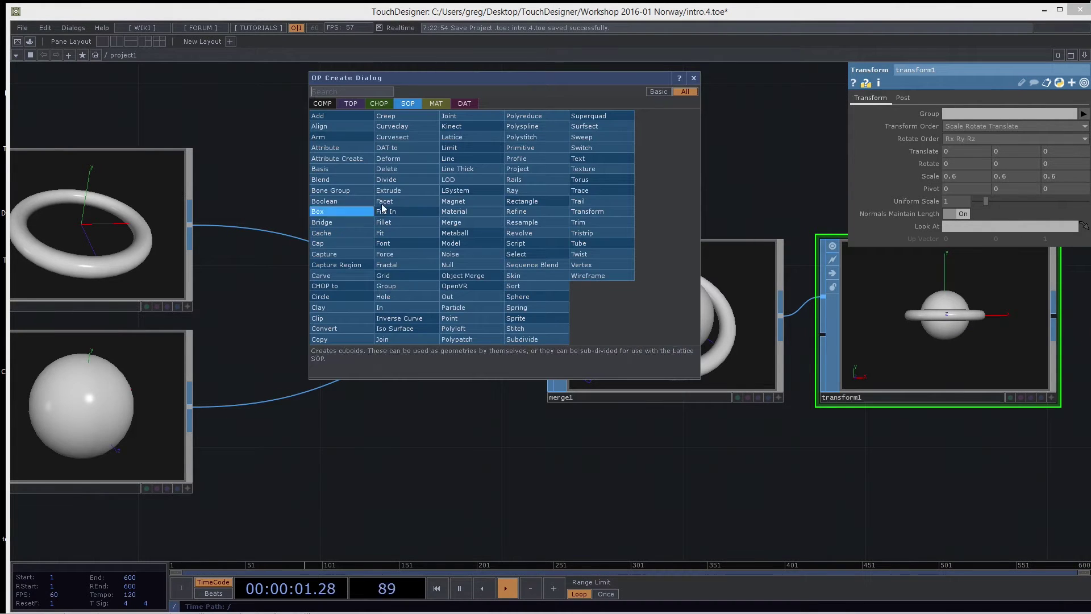
left_click(585, 211)
left_click(343, 230)
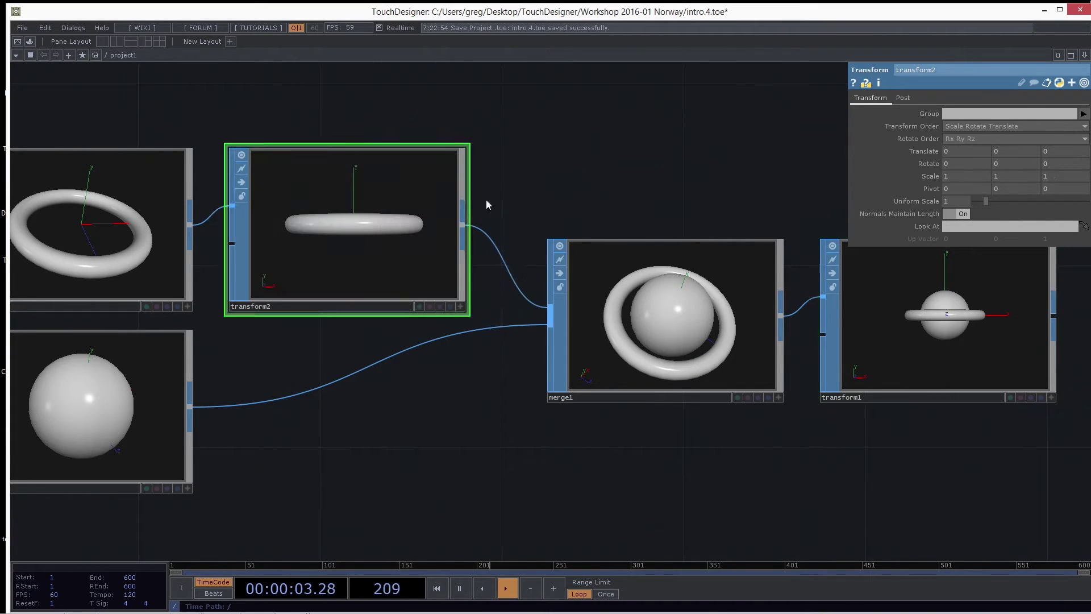
middle_click_drag(930, 176, 966, 164)
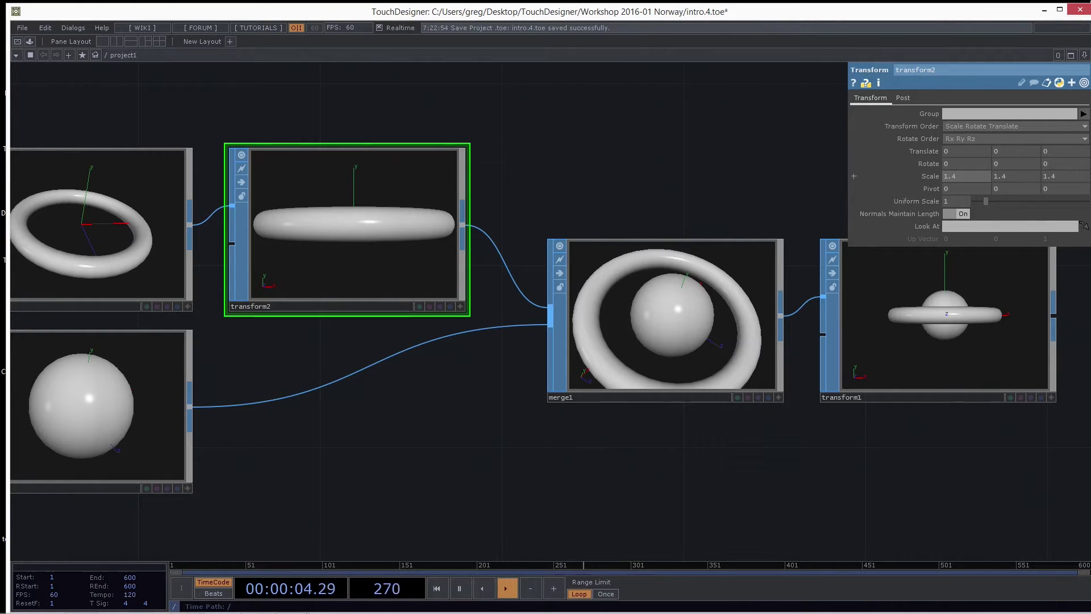
Select the torus node and examine its parameters at the start of the SOP chain
scroll(450, 442, "down", 3)
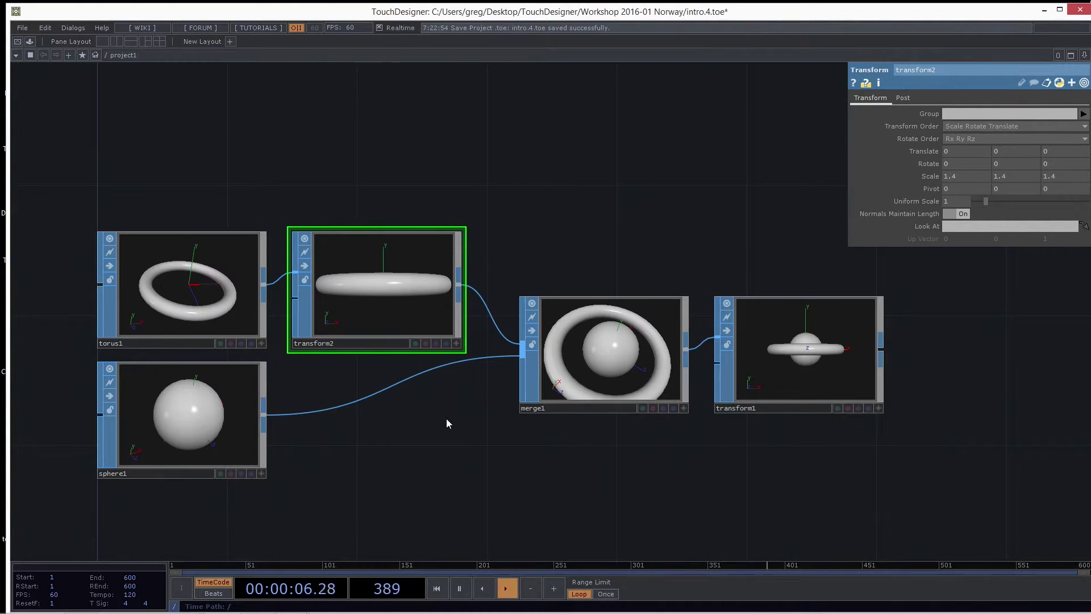
left_click_drag(447, 398, 464, 320)
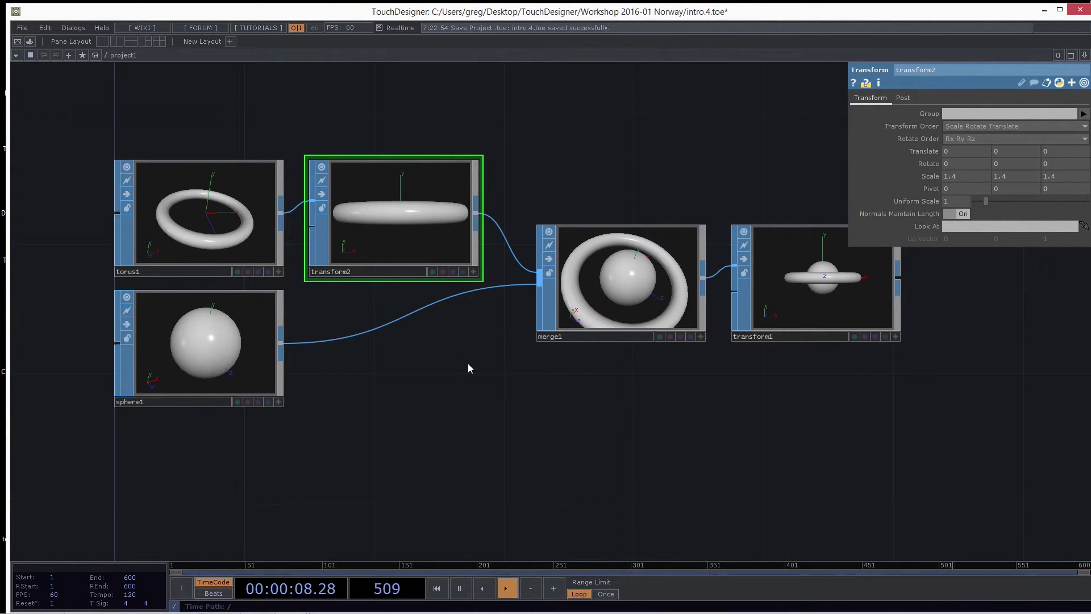
left_click(204, 211)
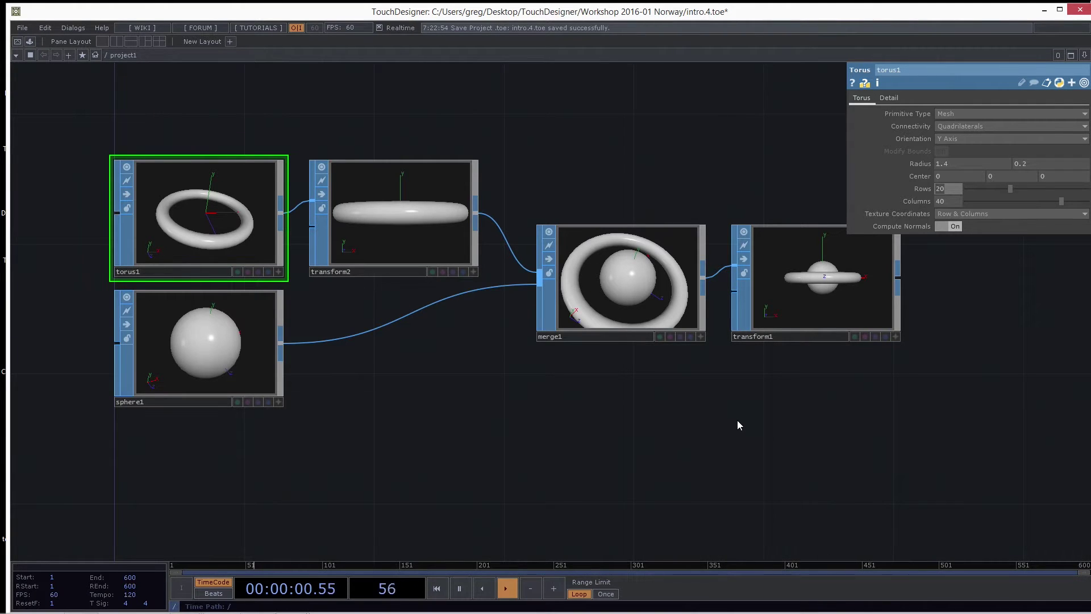
Select the Transform node after the merge and expand its Scale parameter into separate sx, sy and sz entries
left_click_drag(876, 414, 803, 407)
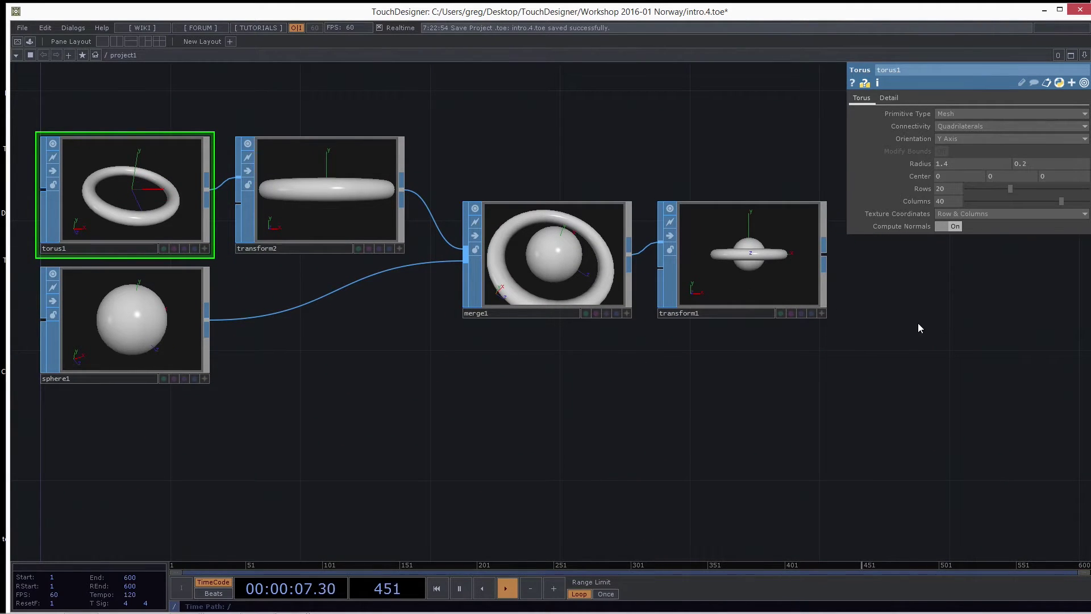
left_click_drag(918, 324, 882, 329)
left_click(726, 280)
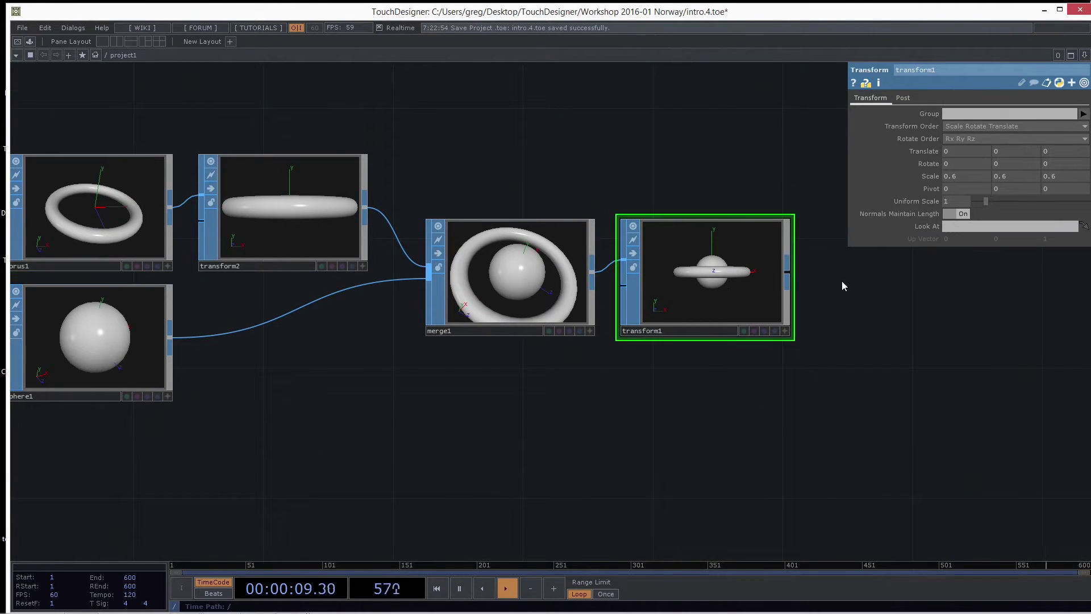
left_click(934, 178)
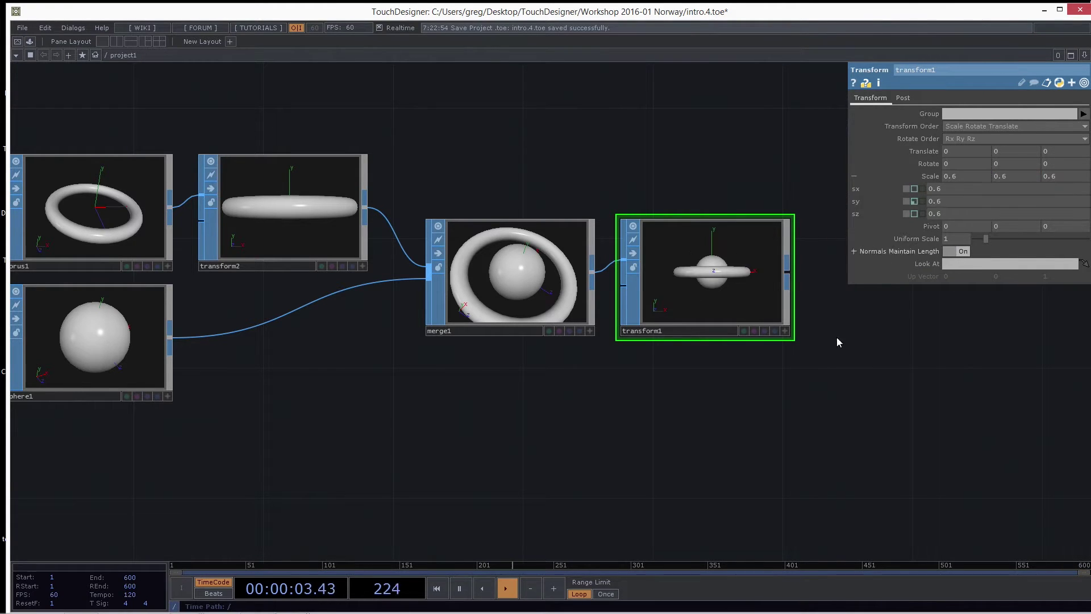
Add an LFO CHOP below the merge and move the transform1 node farther from the merge
key("Tab")
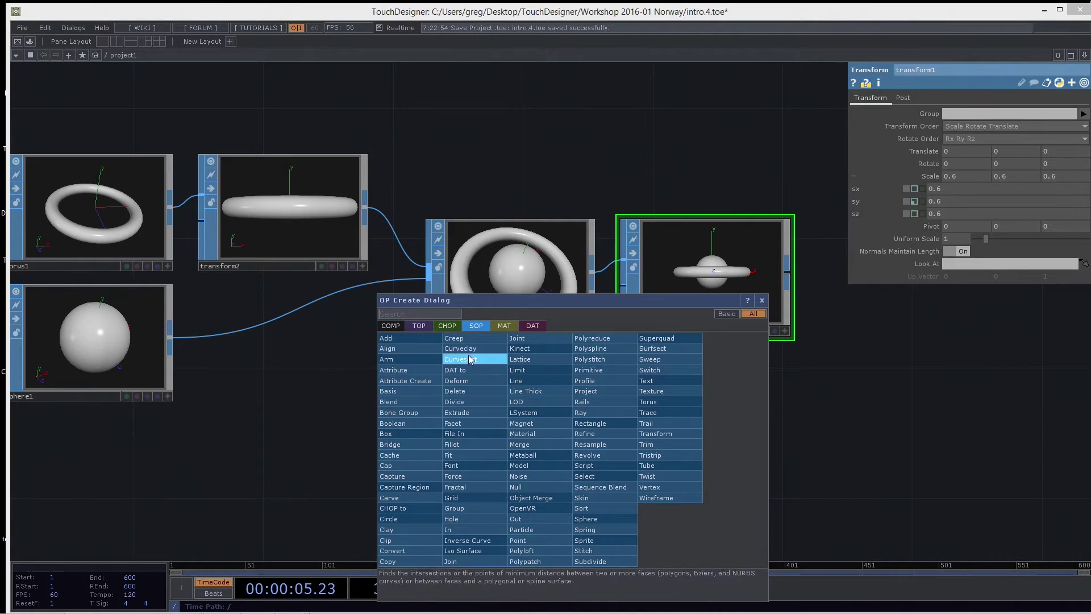
left_click(453, 329)
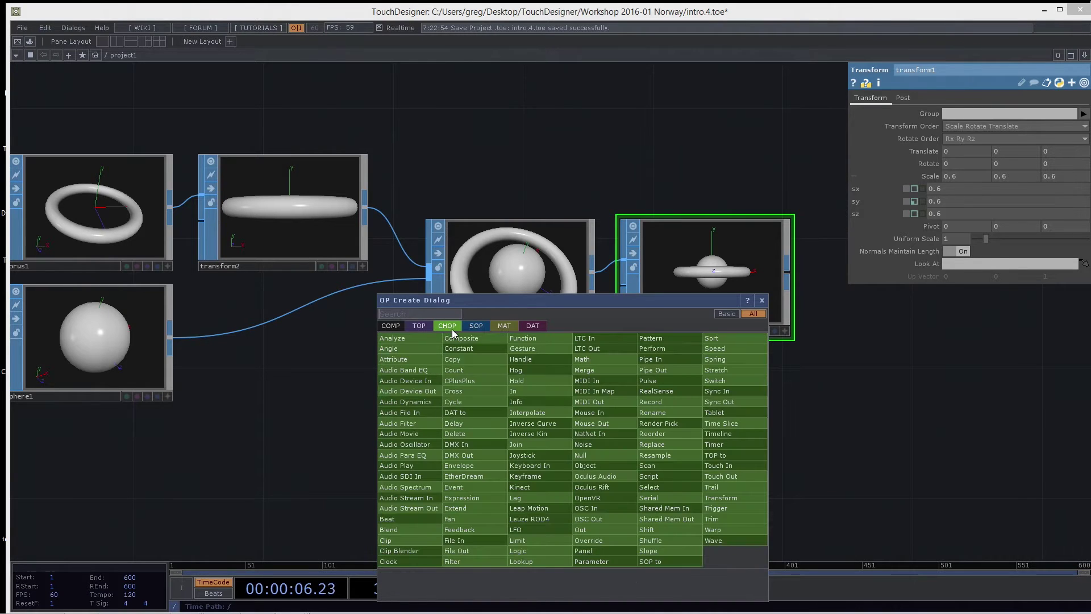
left_click(540, 530)
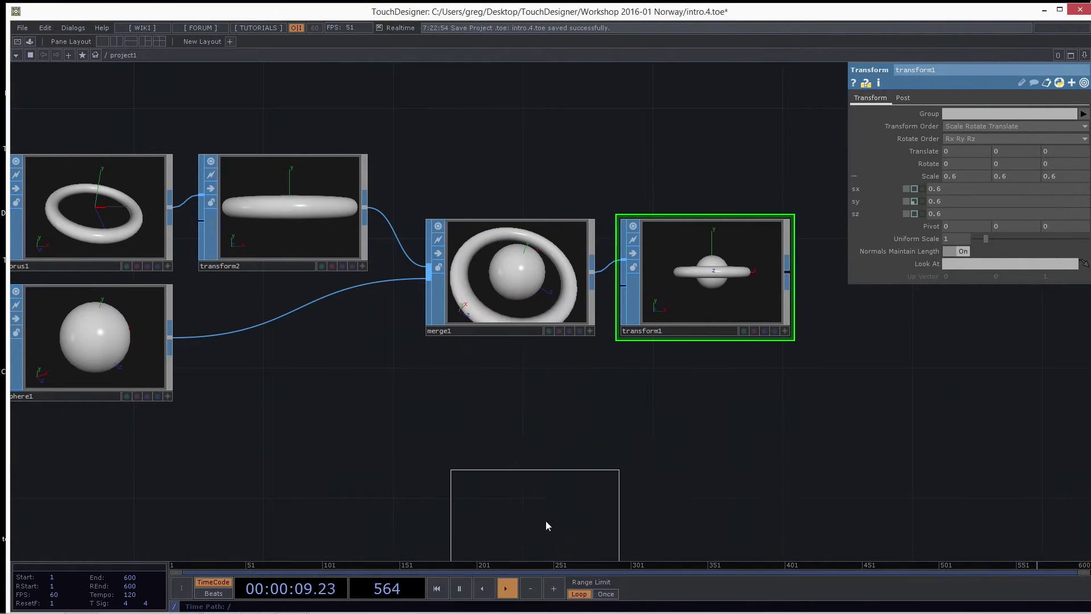
left_click(590, 457)
left_click_drag(751, 430, 684, 420)
left_click_drag(680, 281, 742, 275)
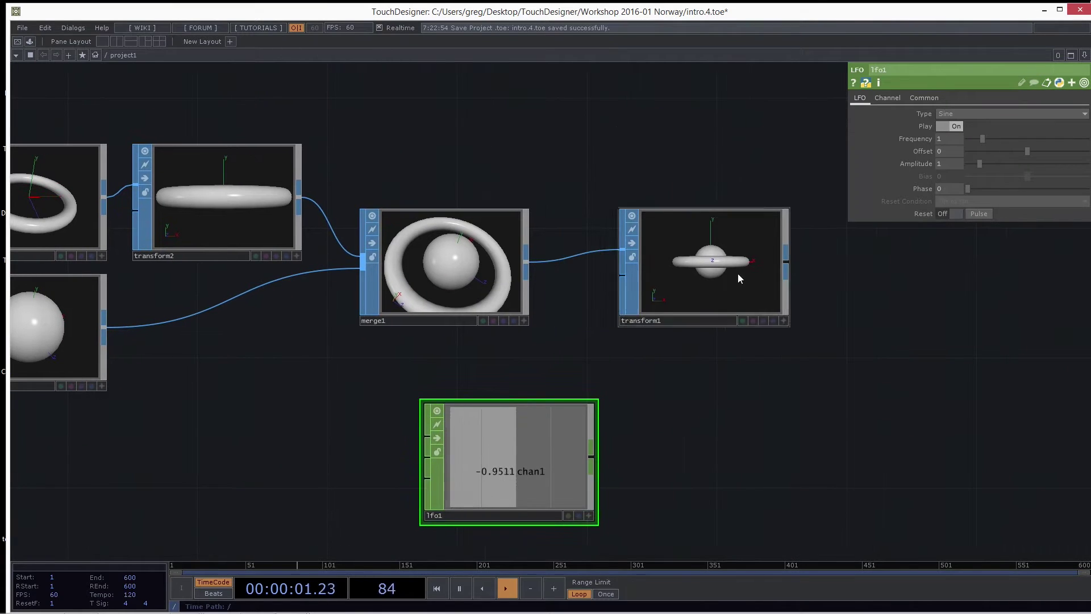
Append a Null CHOP to the output of the LFO
left_click(591, 457)
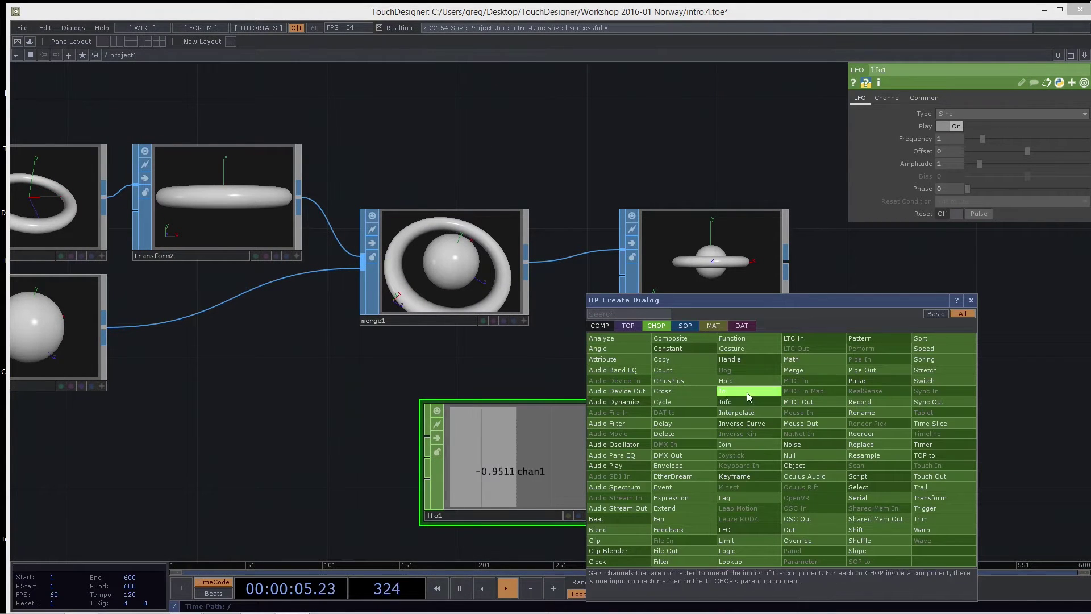
left_click(789, 456)
left_click(733, 457)
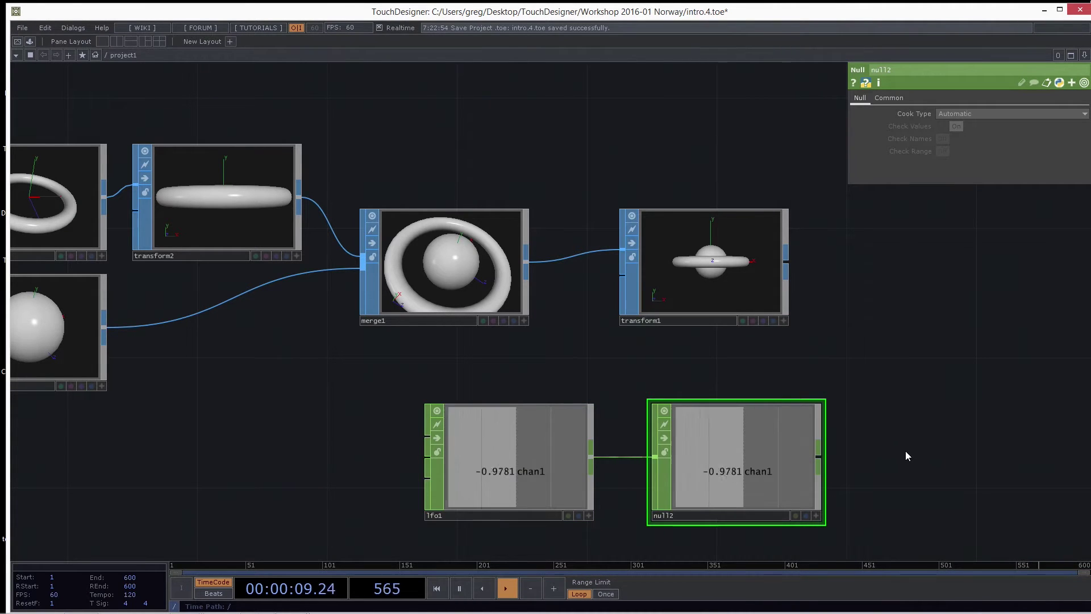
Set the LFO's frequency to 0.38
left_click(721, 274)
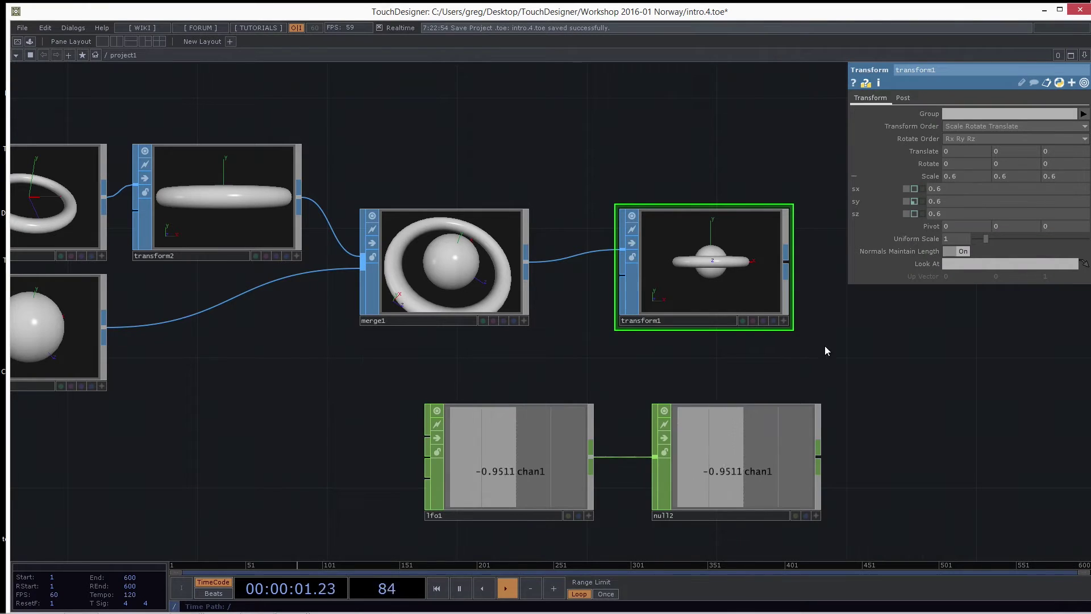
left_click(516, 462)
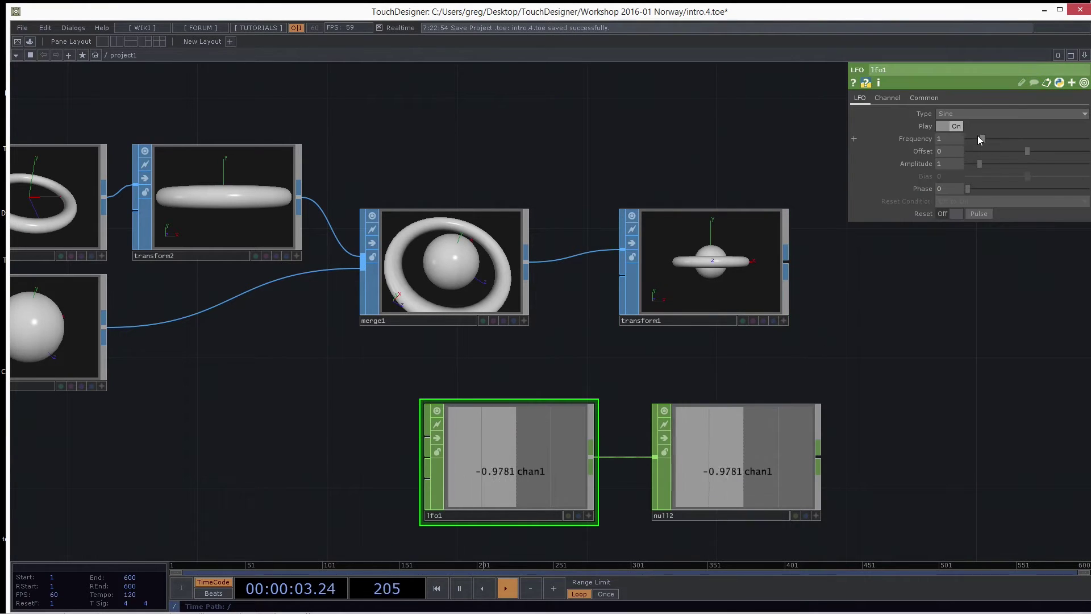
left_click_drag(972, 138, 976, 139)
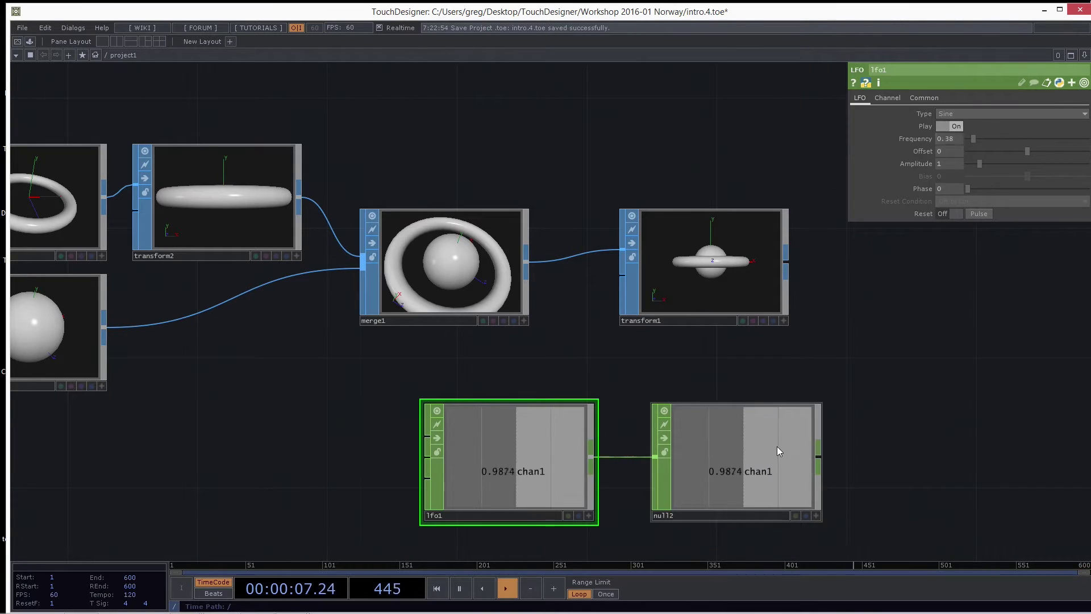
Export chan1 of the null2 CHOP to the sy scale of transform1 using a floating viewer, and close that viewer
left_click(812, 507)
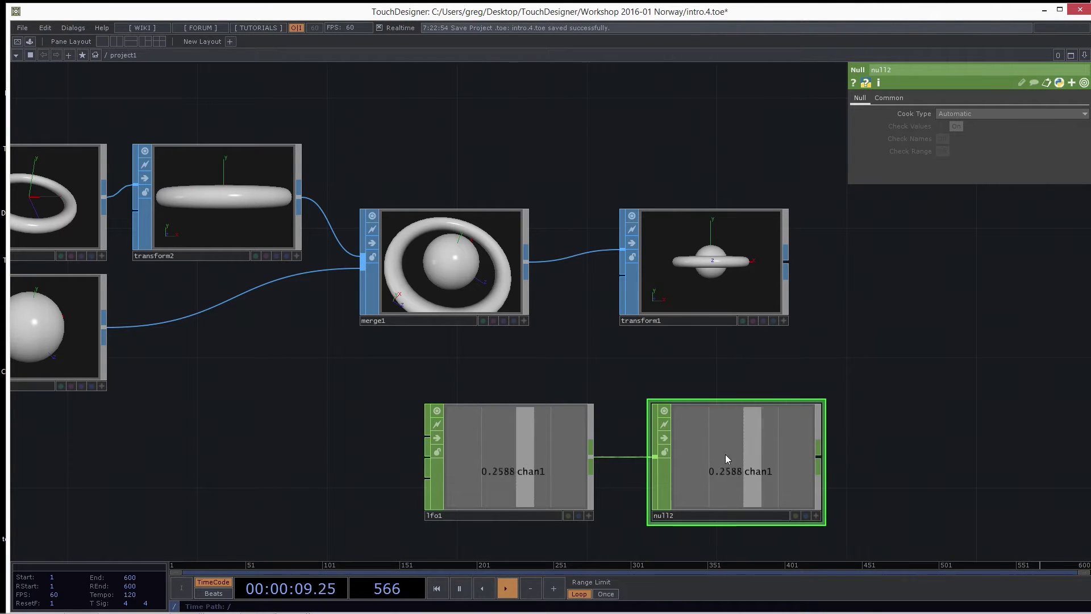
left_click(677, 294)
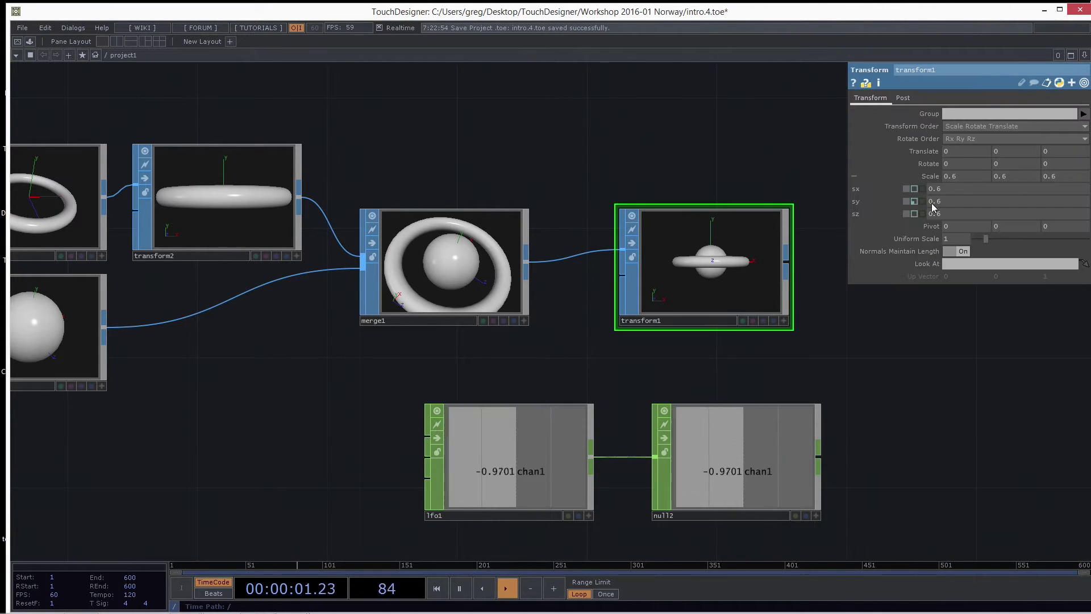
right_click(765, 440)
left_click(792, 417)
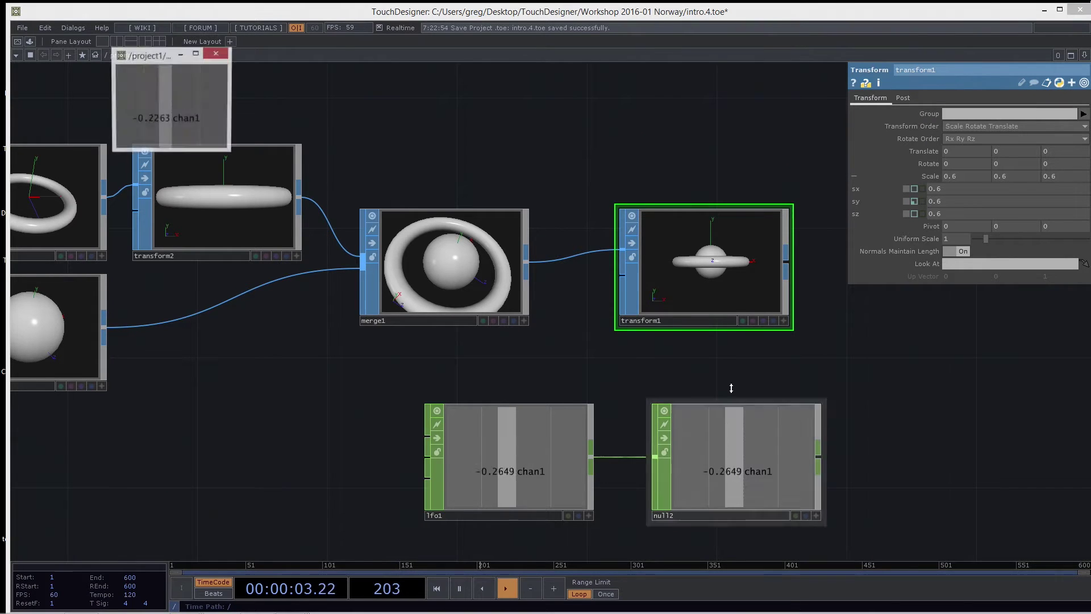
left_click_drag(145, 56, 569, 107)
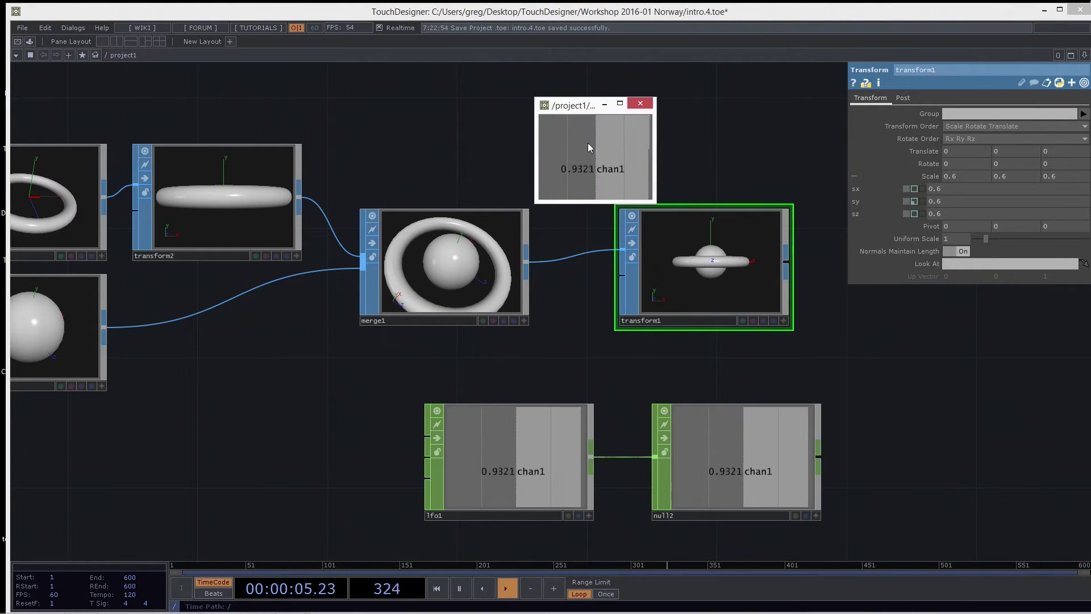
left_click_drag(588, 146, 1017, 177)
left_click(1025, 185)
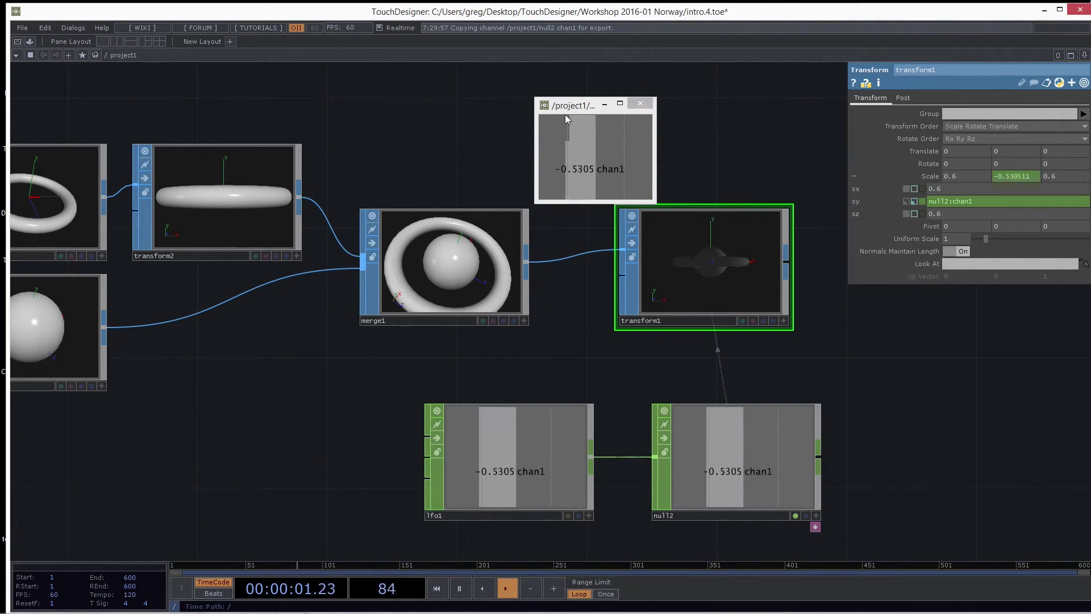
left_click(640, 104)
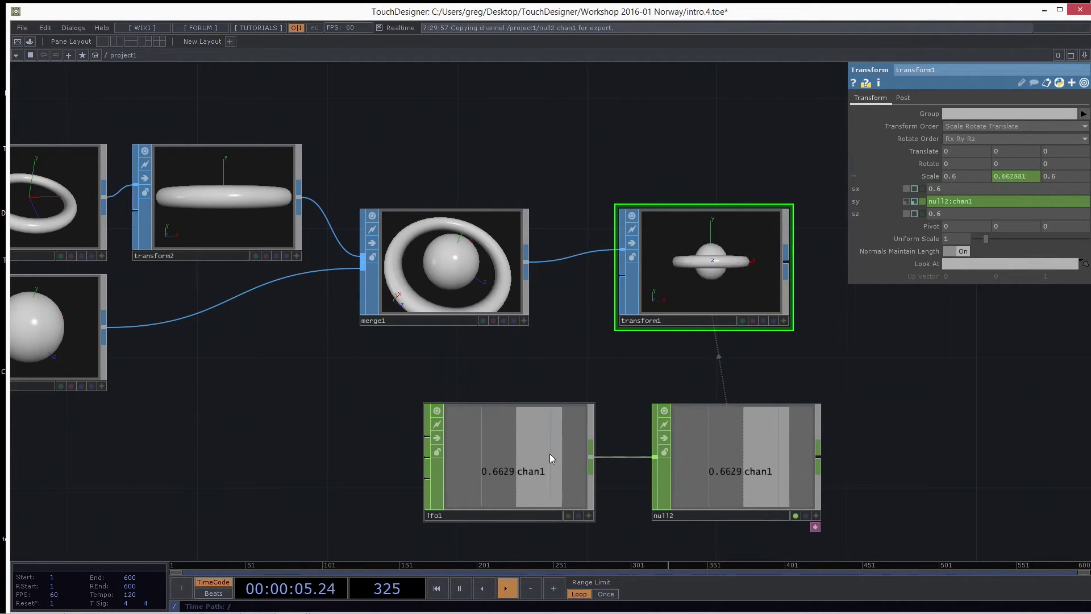
Set the LFO's offset to 1
left_click(550, 453)
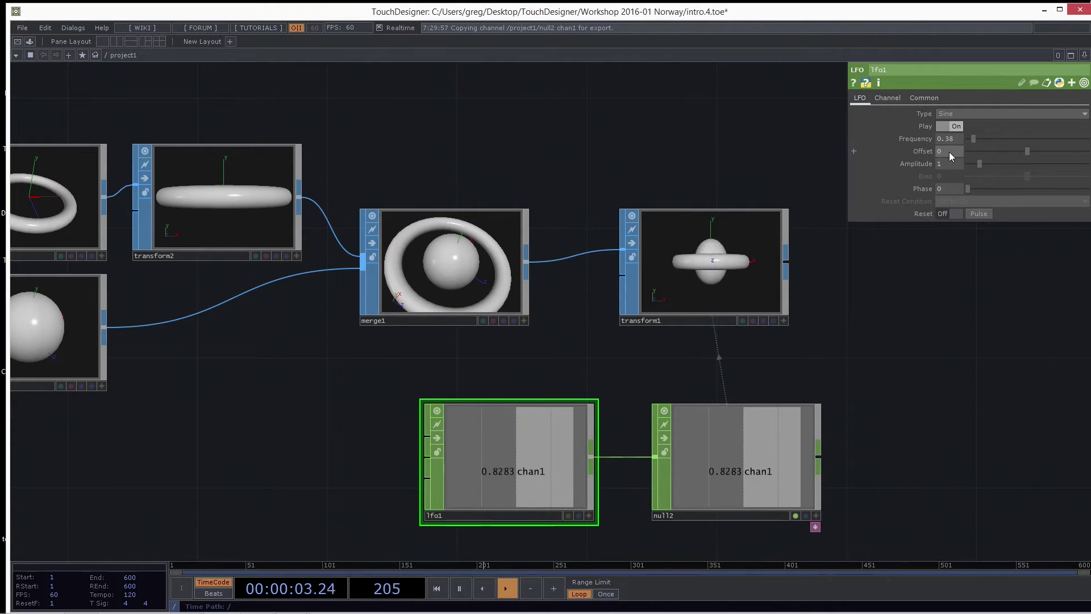
left_click_drag(949, 152, 937, 154)
type("1")
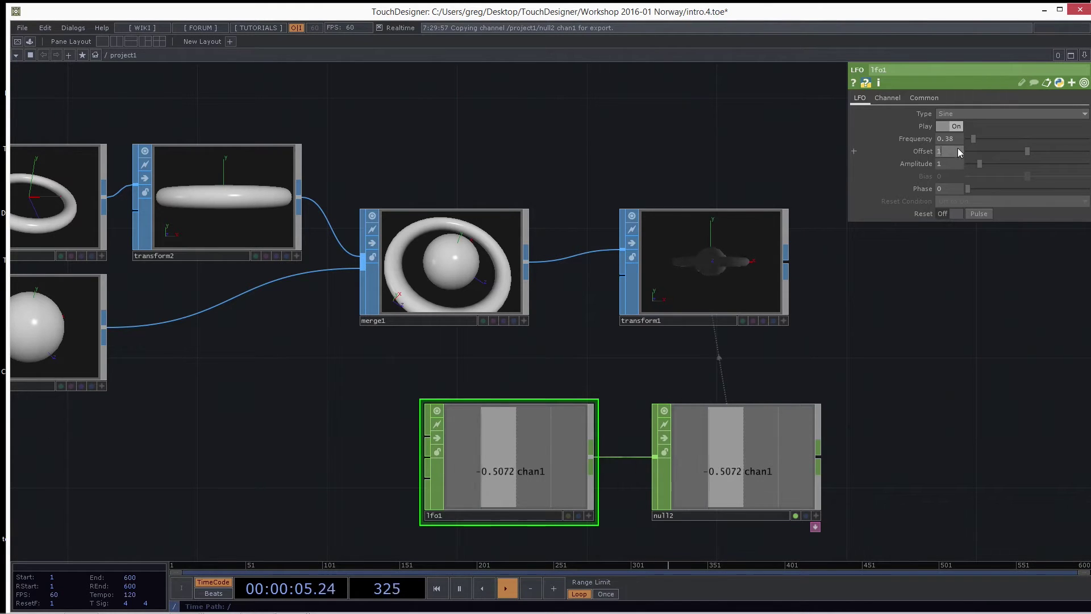
key("Return")
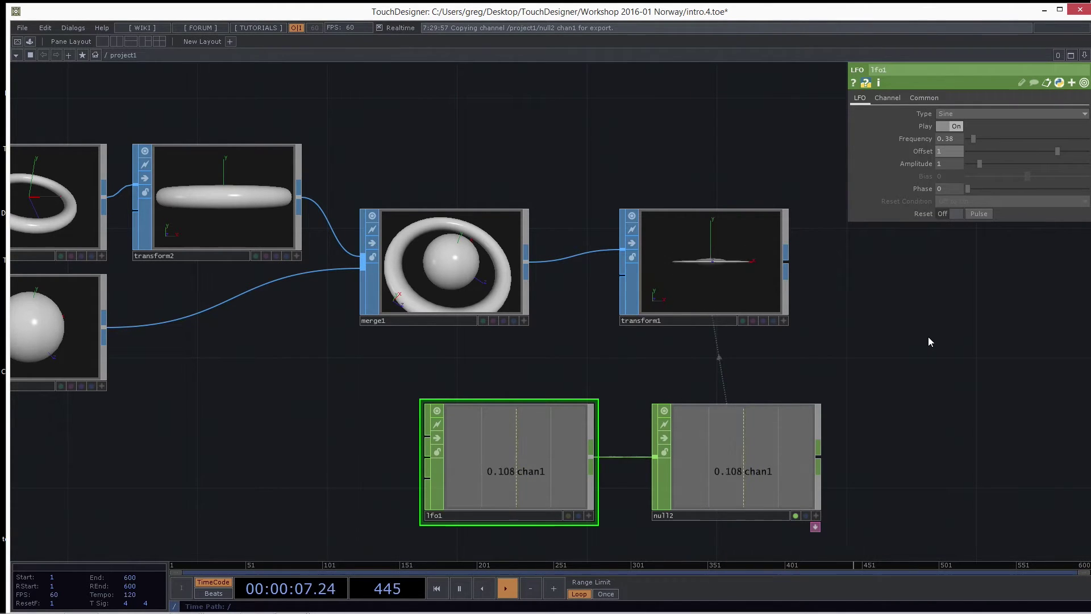
Tumble the transform1 preview to see the animated geometry, and check the node's information and the sphere's parameters
left_click(783, 320)
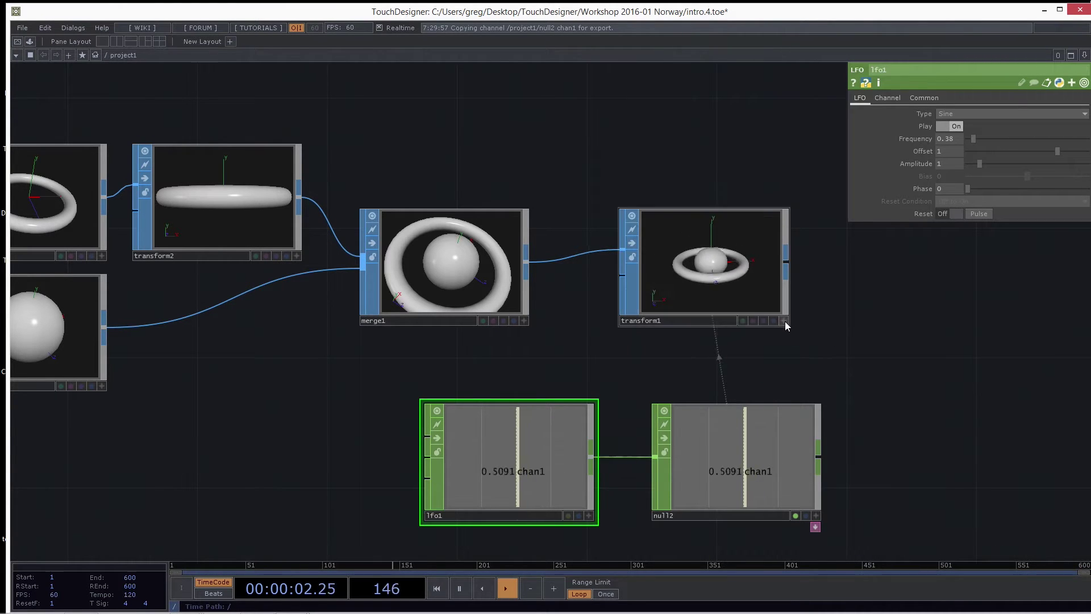
middle_click(717, 265)
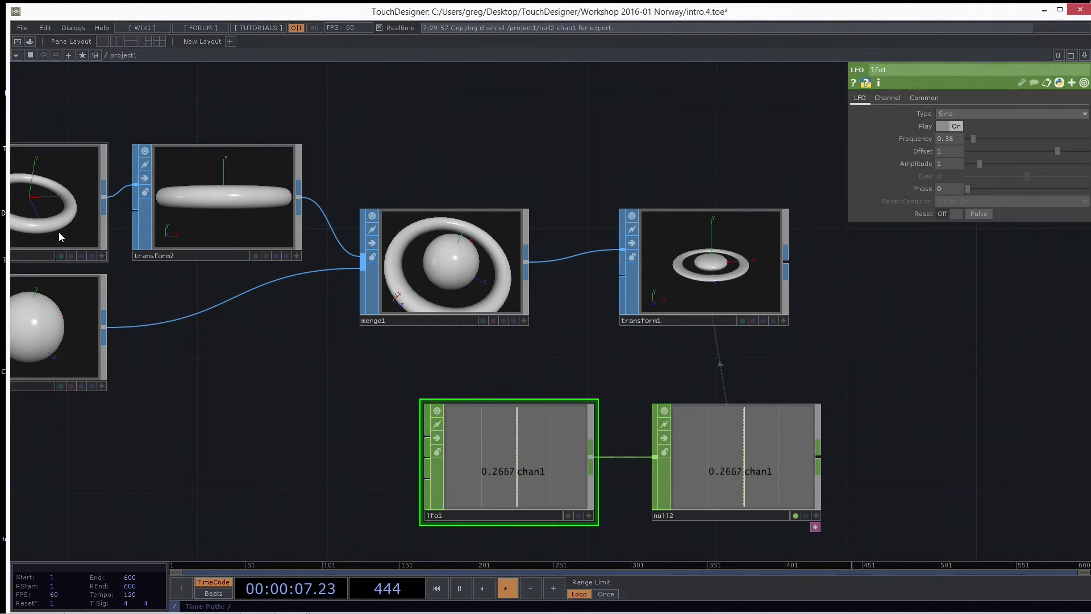
left_click(57, 310)
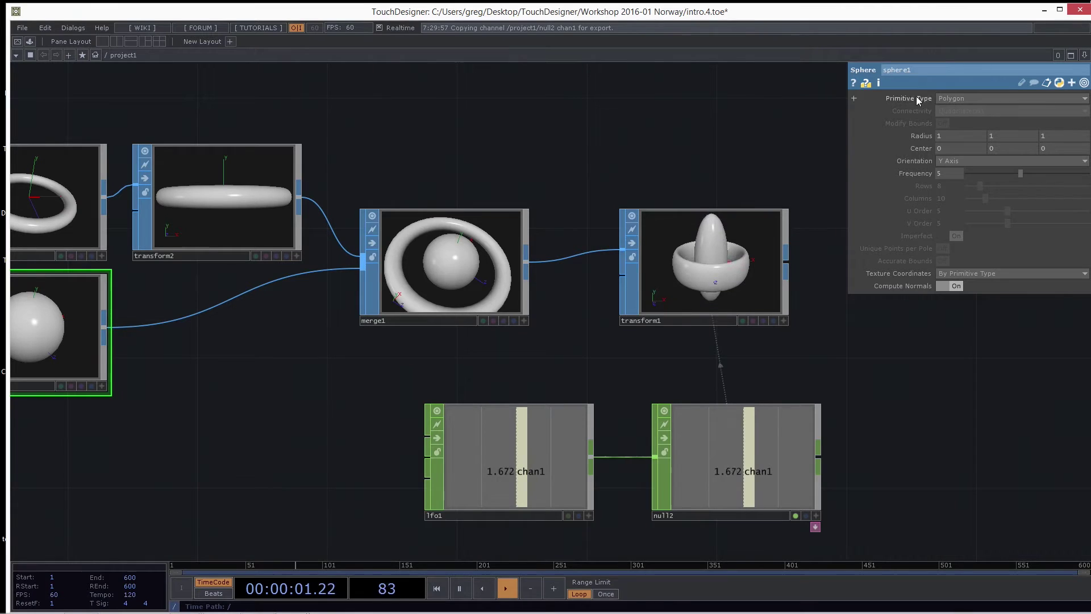
Set the torus to 200 rows and 400 columns and check the geometry information of transform1
left_click(52, 209)
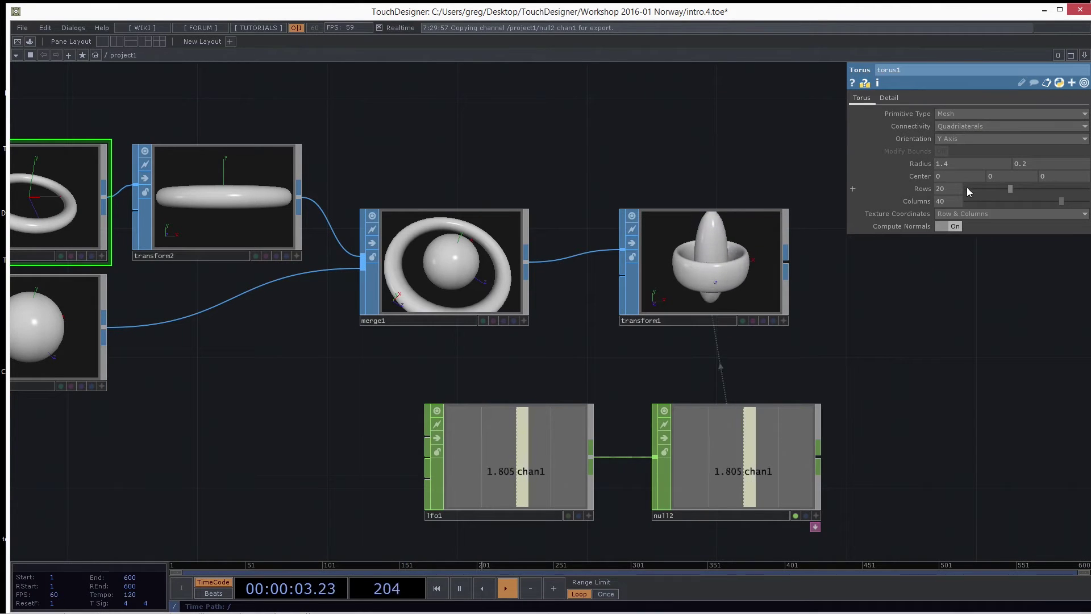
type("0")
left_click(957, 202)
type("0")
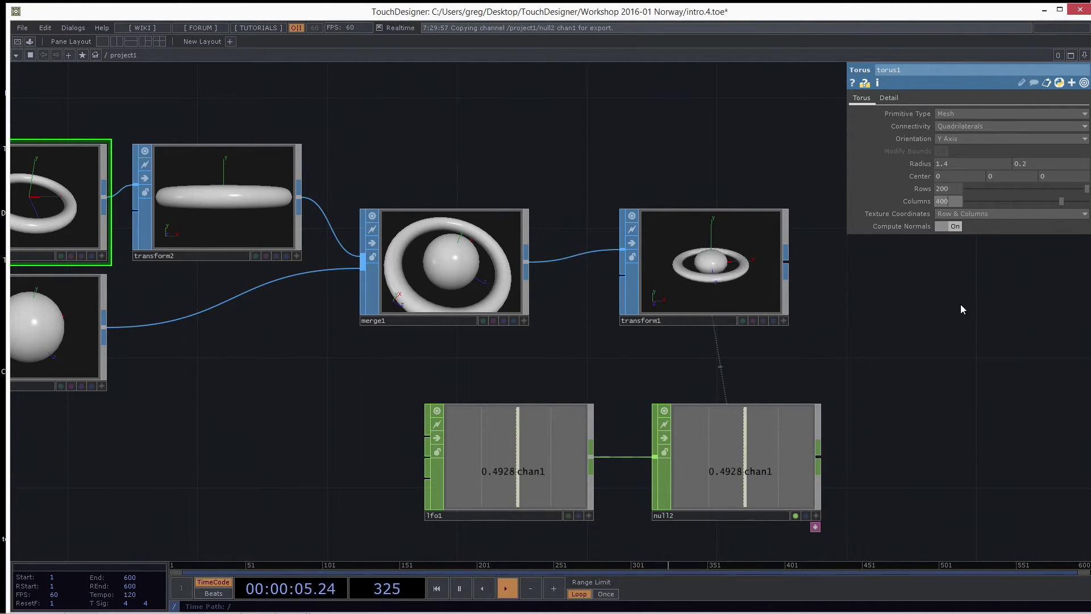
left_click(960, 305)
middle_click(708, 262)
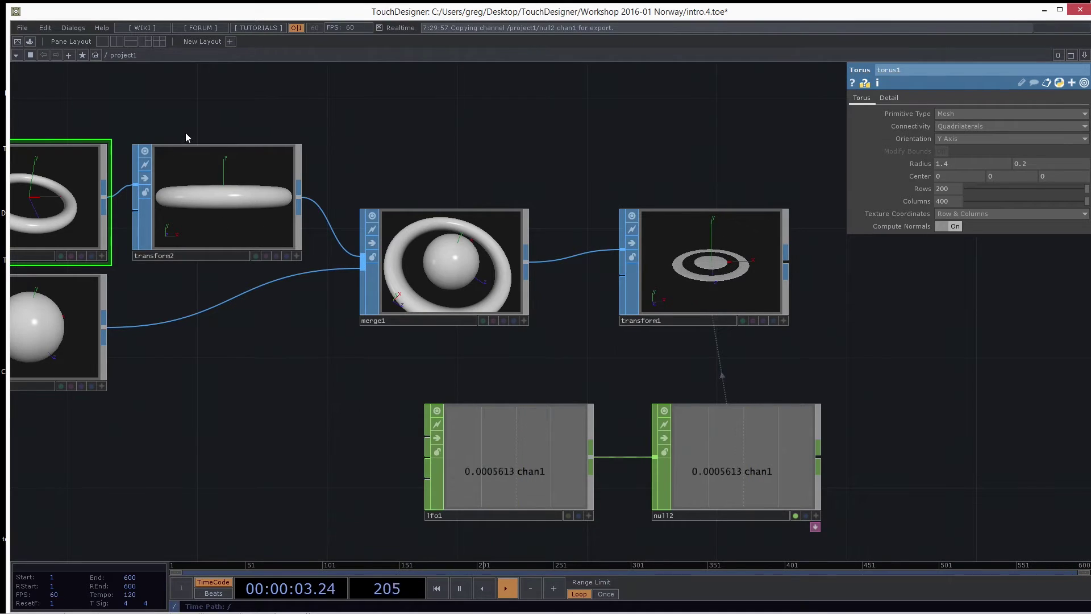
Examine the torus mesh up close in its node viewer and check the geometry information of transform1
left_click_drag(185, 131, 269, 121)
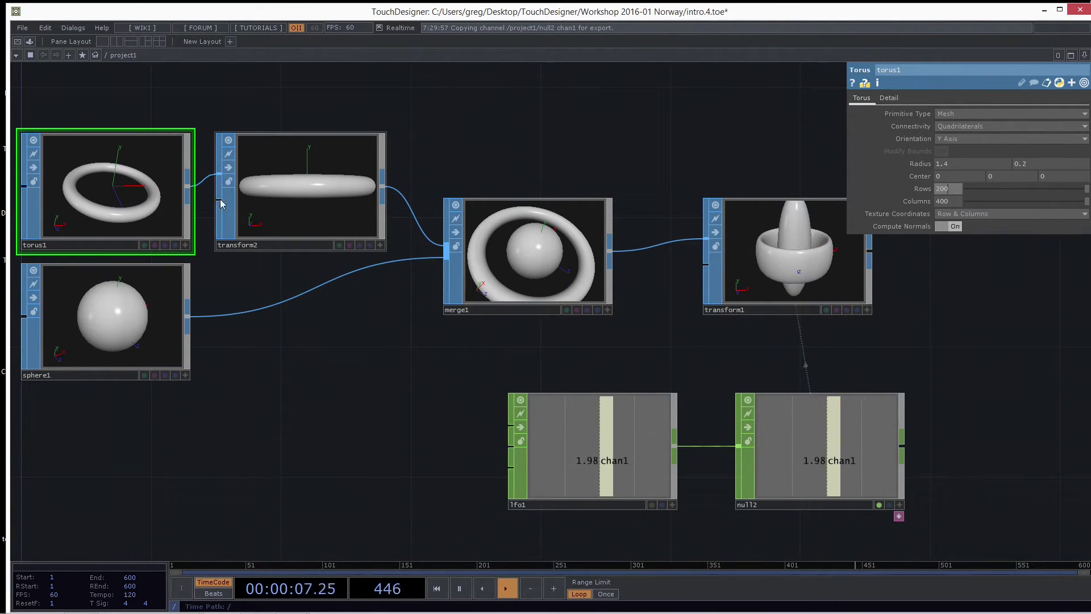
left_click(185, 245)
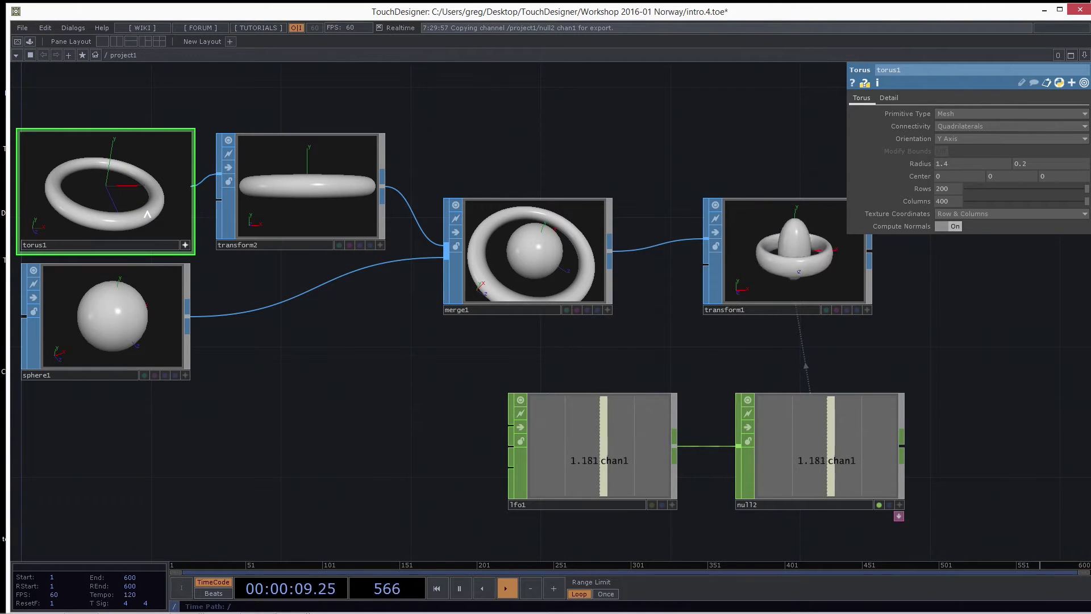
left_click_drag(139, 212, 134, 207)
middle_click_drag(136, 183, 211, 183)
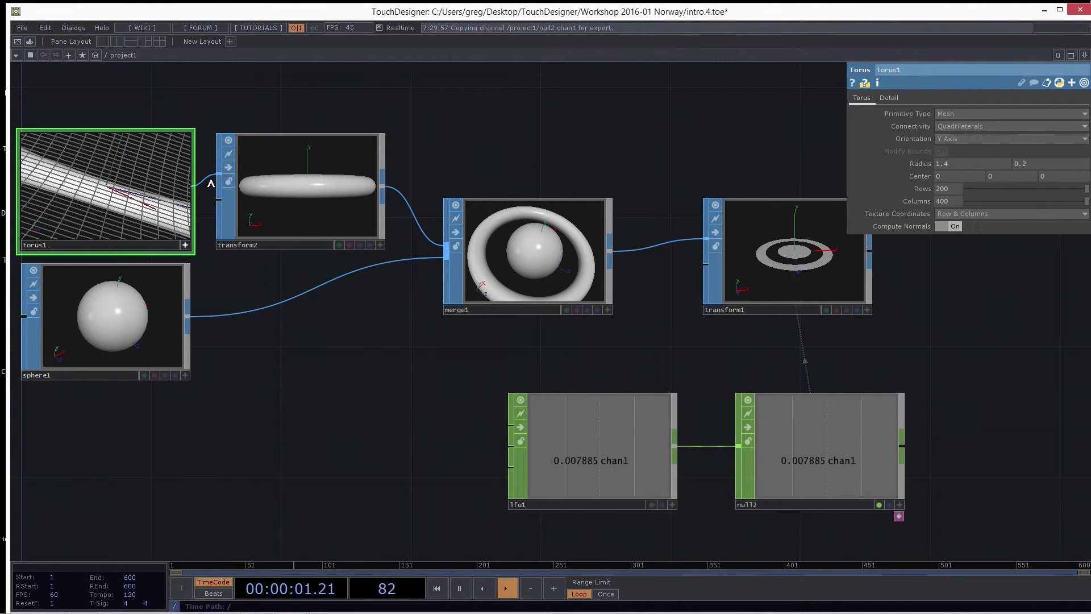
middle_click_drag(88, 202, 63, 209)
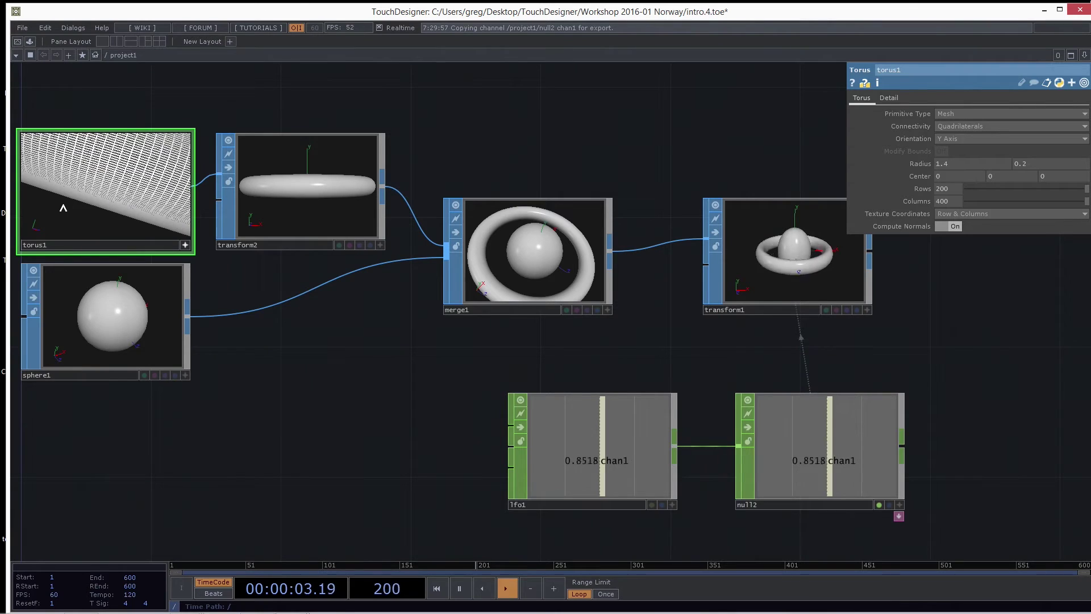
left_click(184, 246)
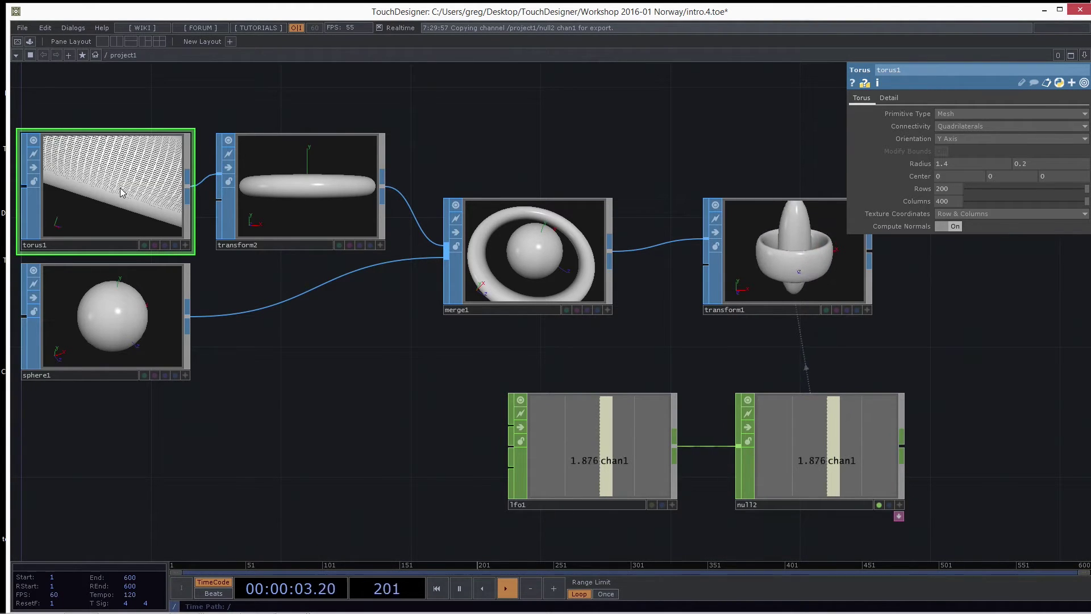
middle_click(807, 263)
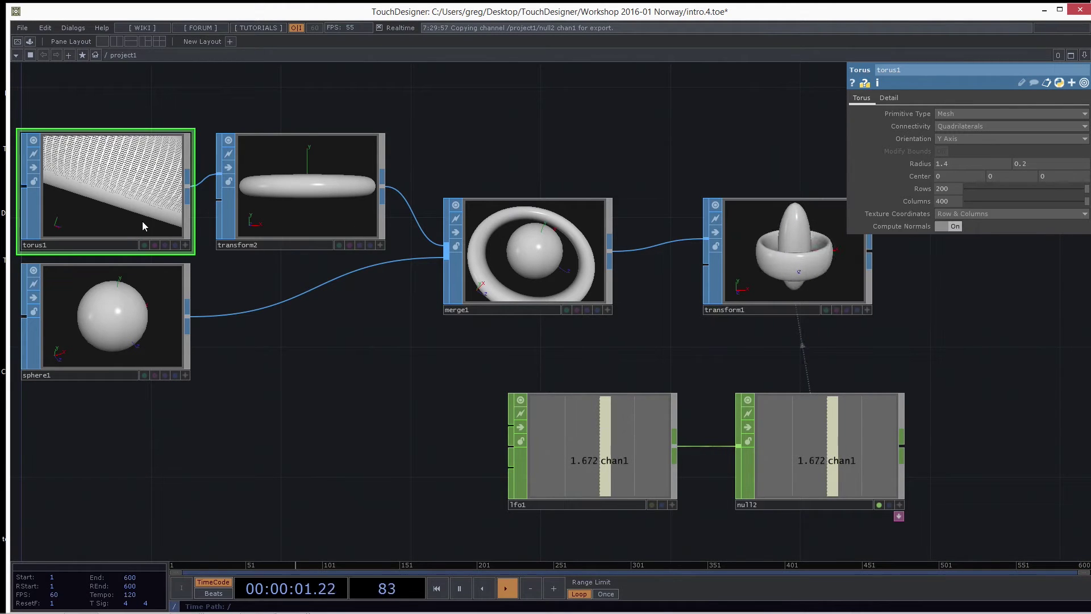
Set the torus to 20 rows and 40 columns
left_click(959, 186)
key("BackSpace")
left_click(956, 203)
key("BackSpace")
key("Return")
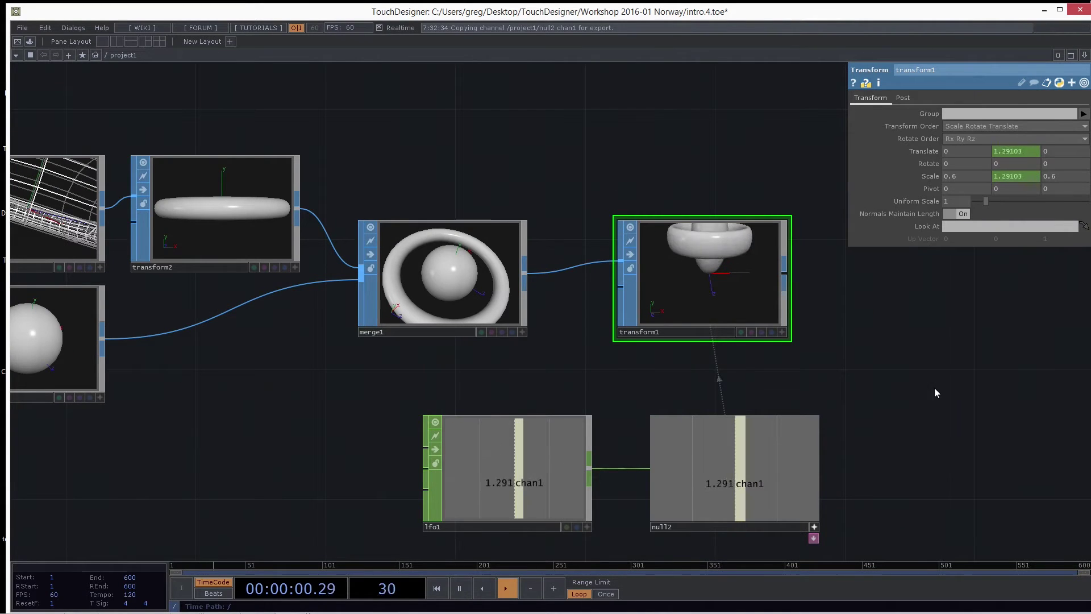
Add a Grid SOP in the empty space below sphere1, display it in wireframe and tumble its preview
middle_click(659, 253)
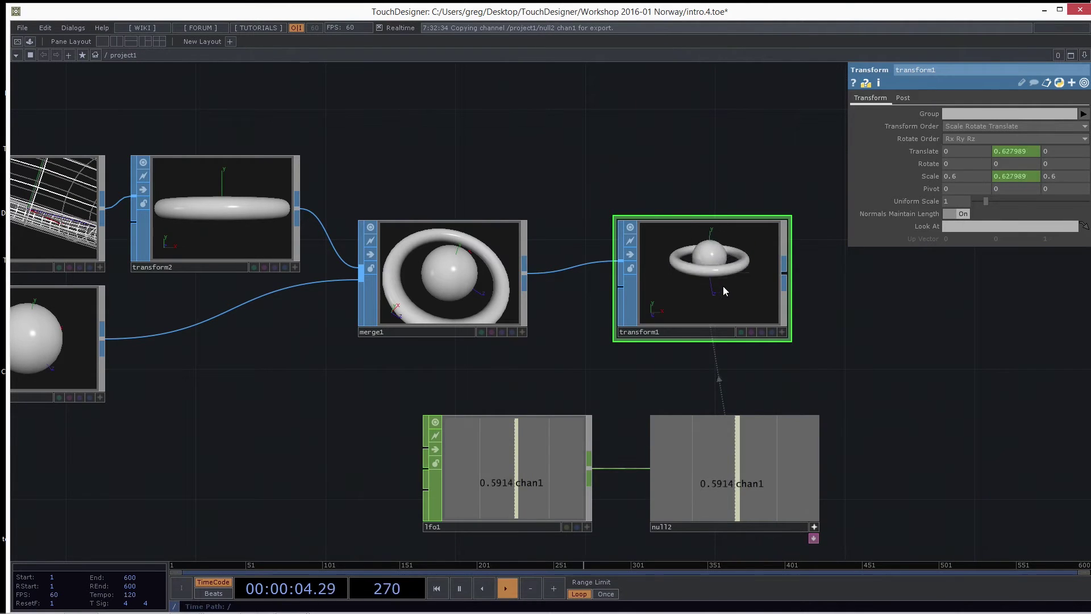
left_click_drag(905, 349, 996, 292)
scroll(962, 357, "down", 3)
left_click_drag(1000, 339, 886, 336)
left_click_drag(895, 376, 815, 358)
left_click_drag(841, 466, 887, 349)
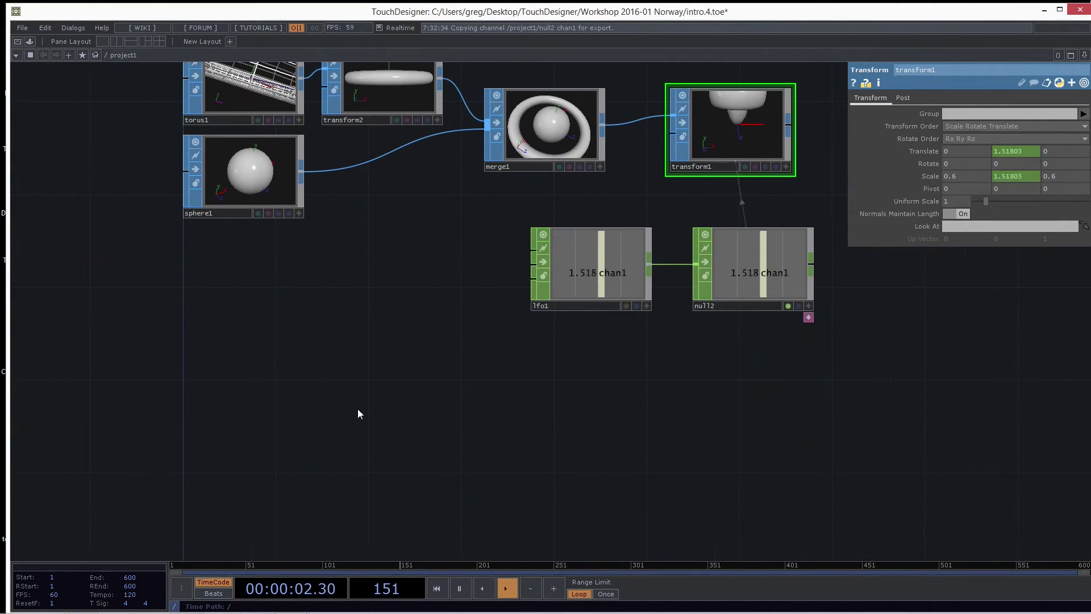
key("Tab")
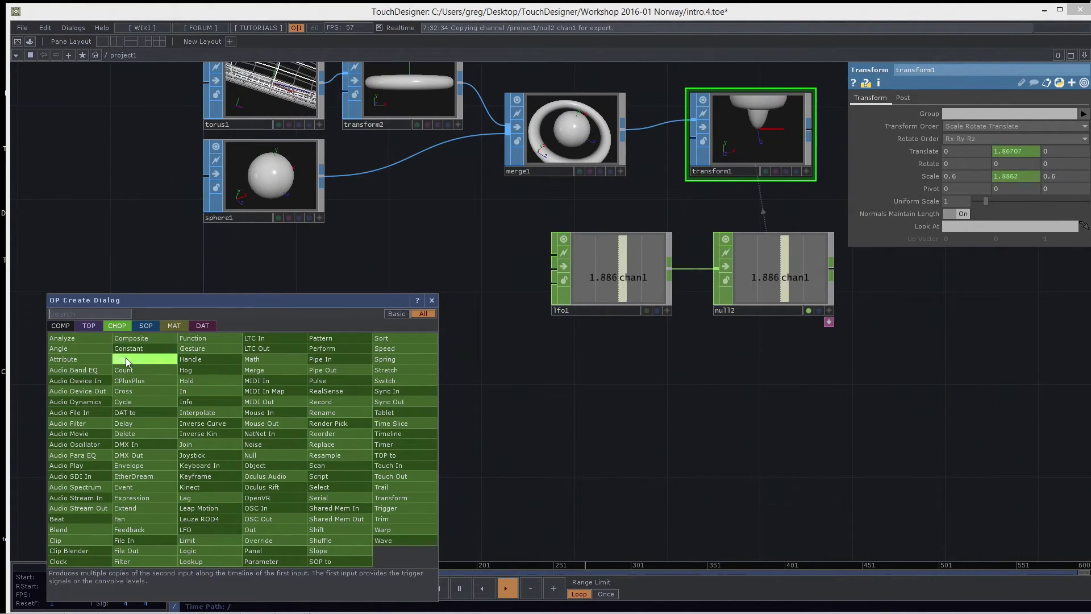
left_click(140, 325)
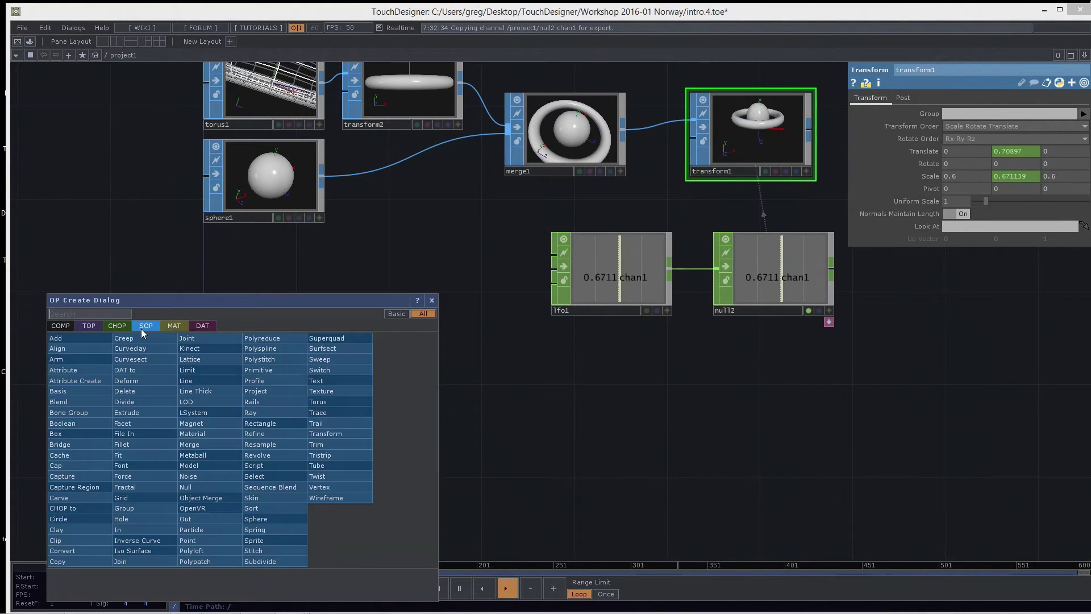
left_click(138, 502)
left_click(262, 357)
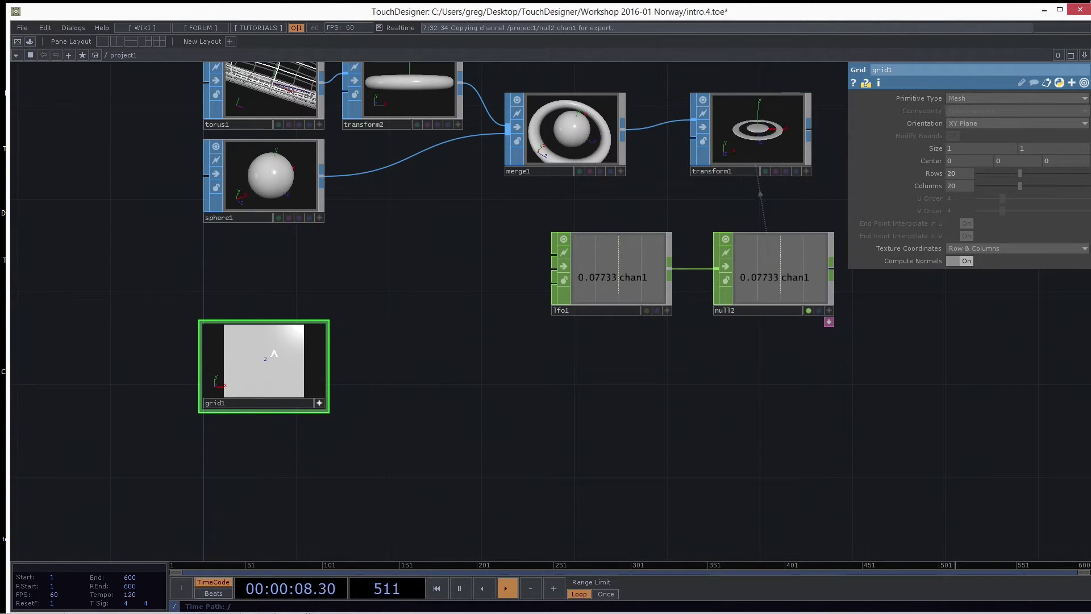
key("w")
mouse_move(274, 352)
left_mouse_down()
mouse_move(278, 343)
mouse_move(264, 369)
left_mouse_up()
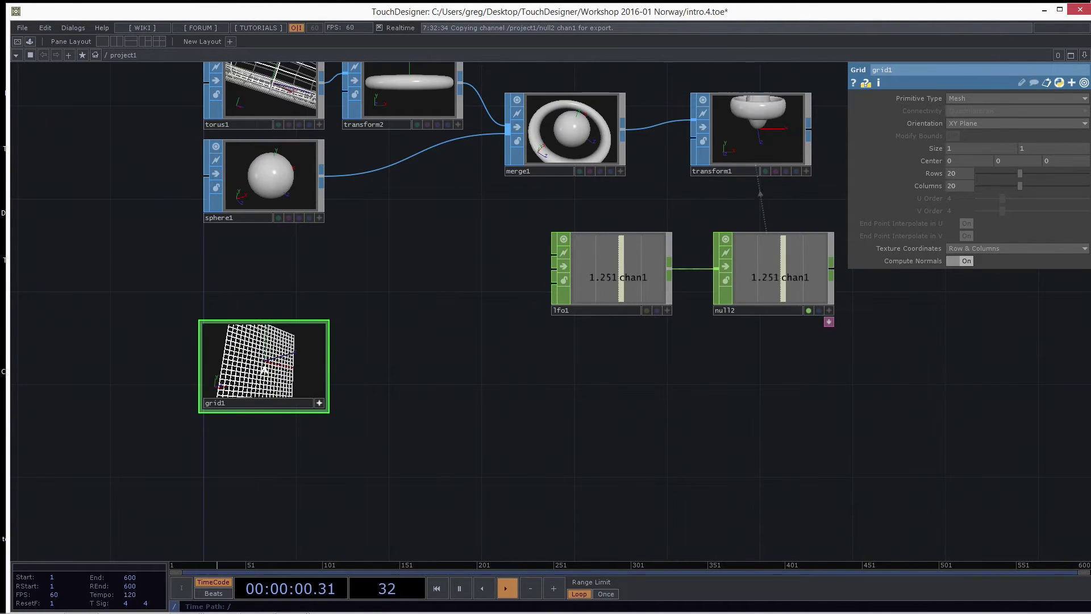
Add a Rectangle SOP directly below grid1 and leave its viewer inactive
key("Tab")
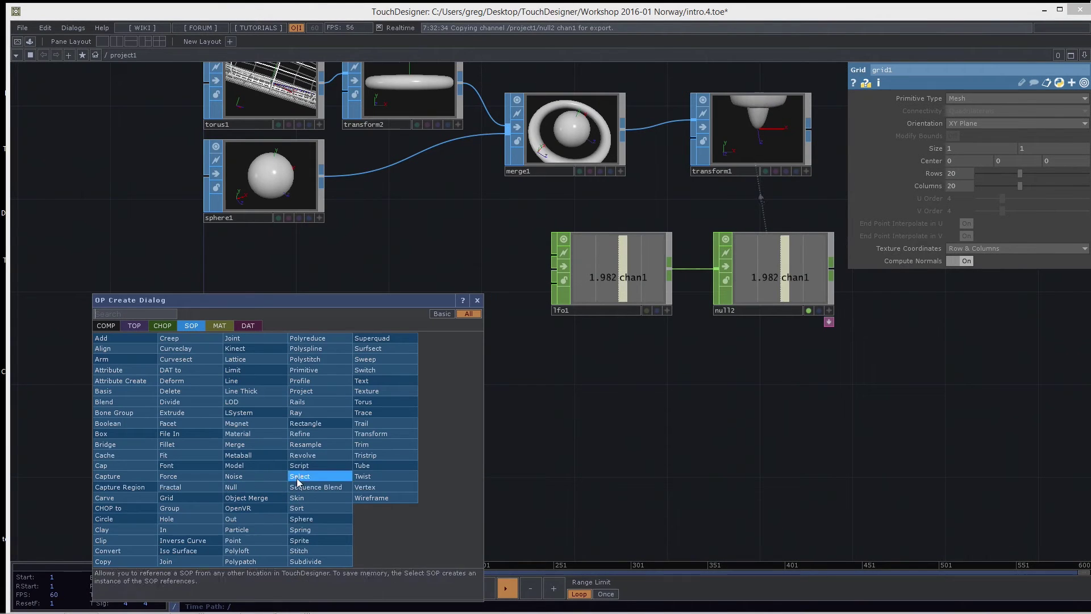
left_click(316, 424)
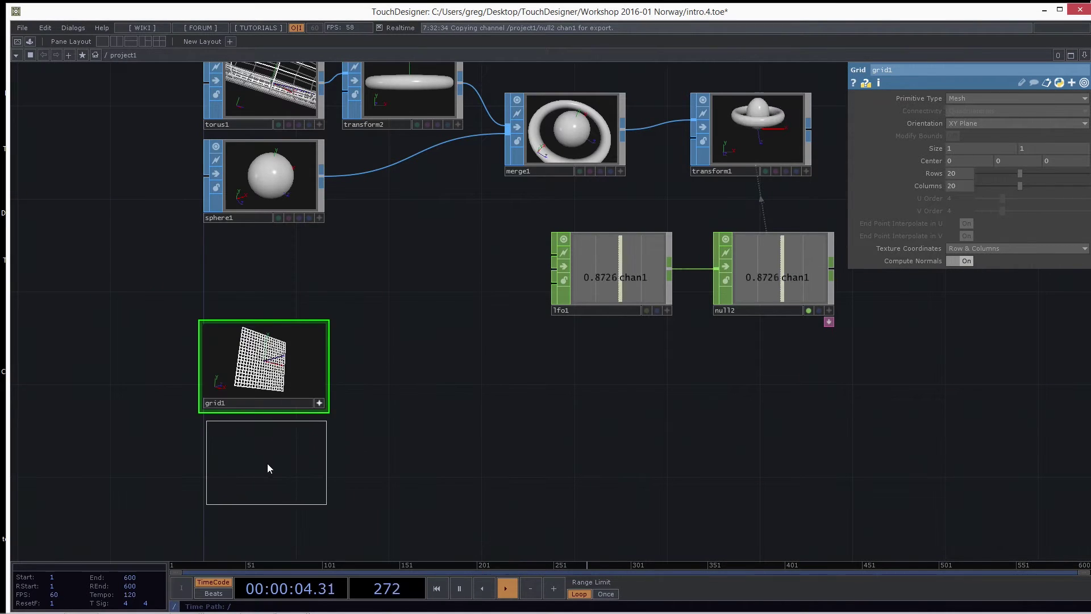
left_click(267, 463)
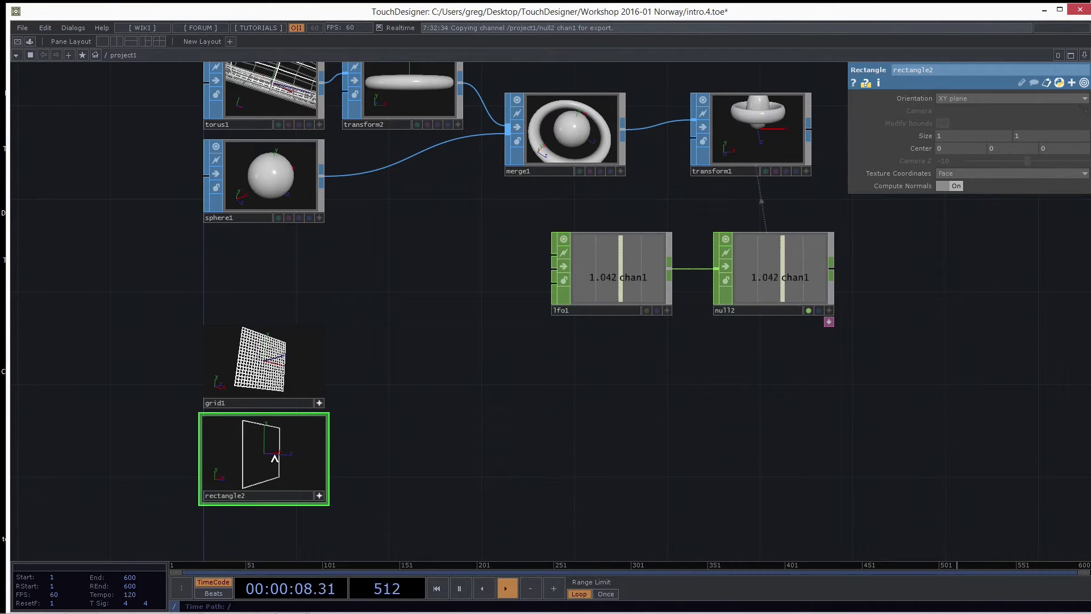
left_click(319, 497)
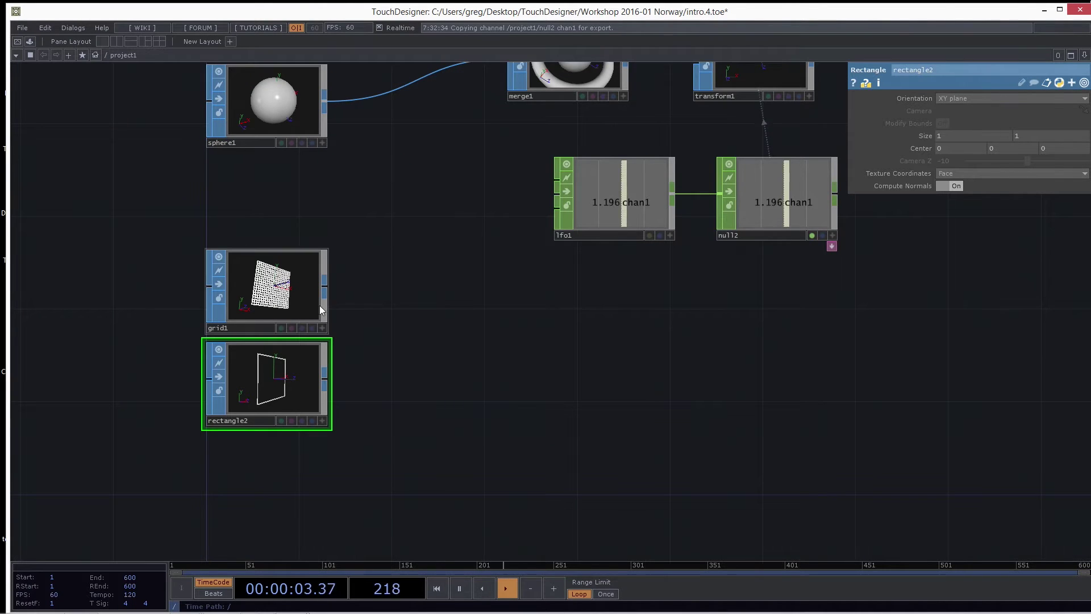
Check the parameters of grid1 and sphere1
left_click(295, 303)
scroll(341, 308, "up", 3)
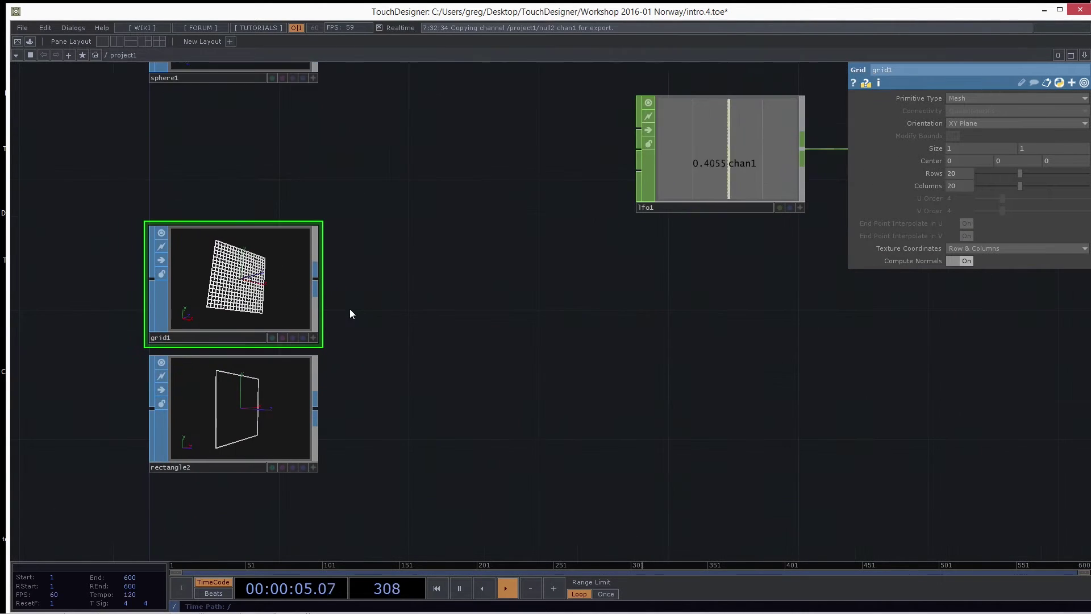
left_click(319, 282)
left_click(258, 173)
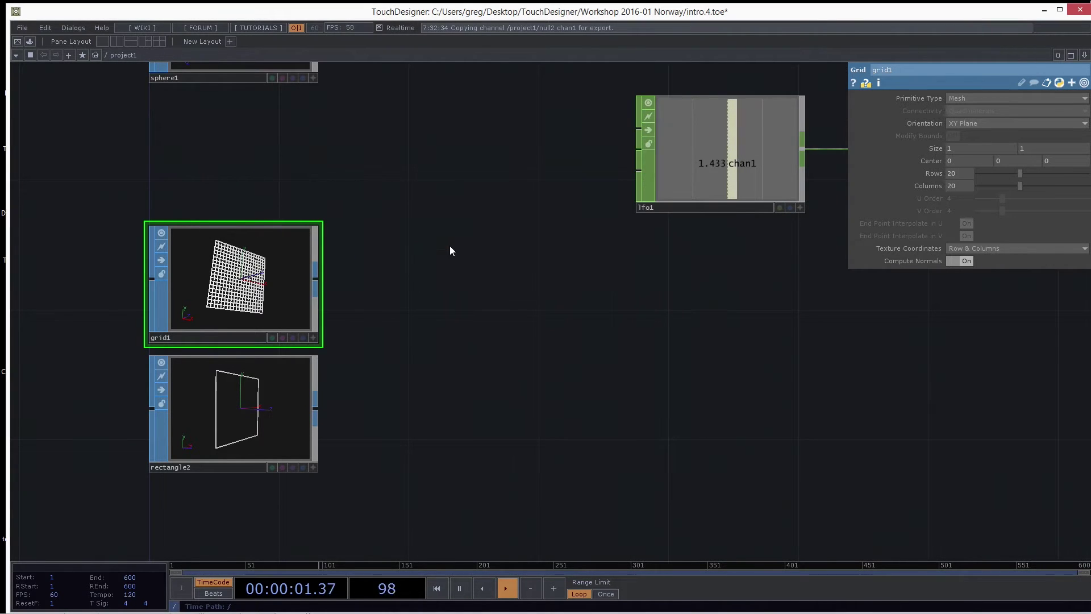
left_click_drag(465, 424, 524, 275)
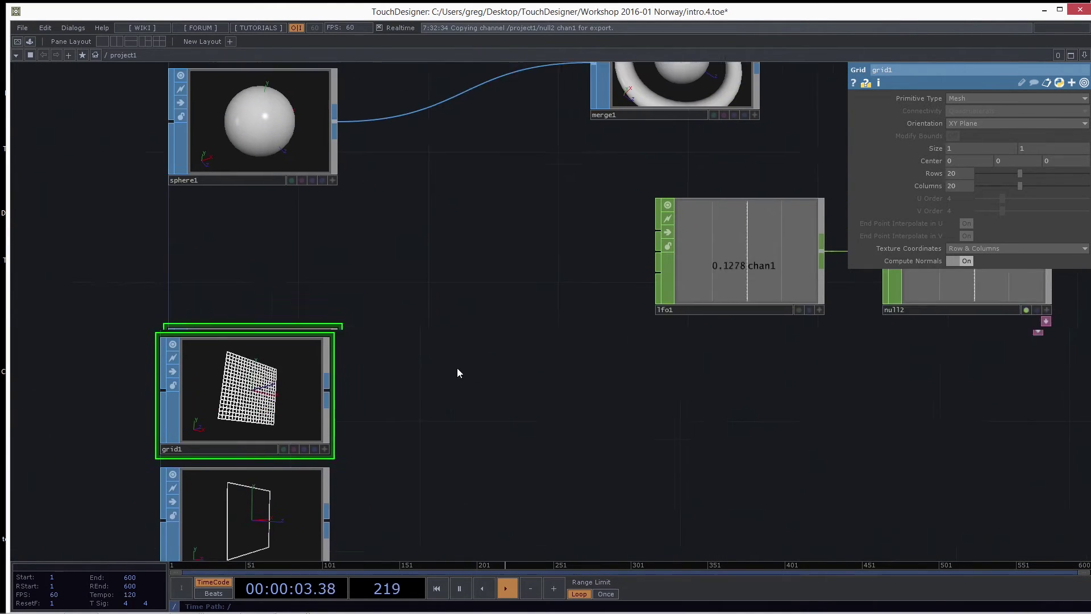
left_click(271, 168)
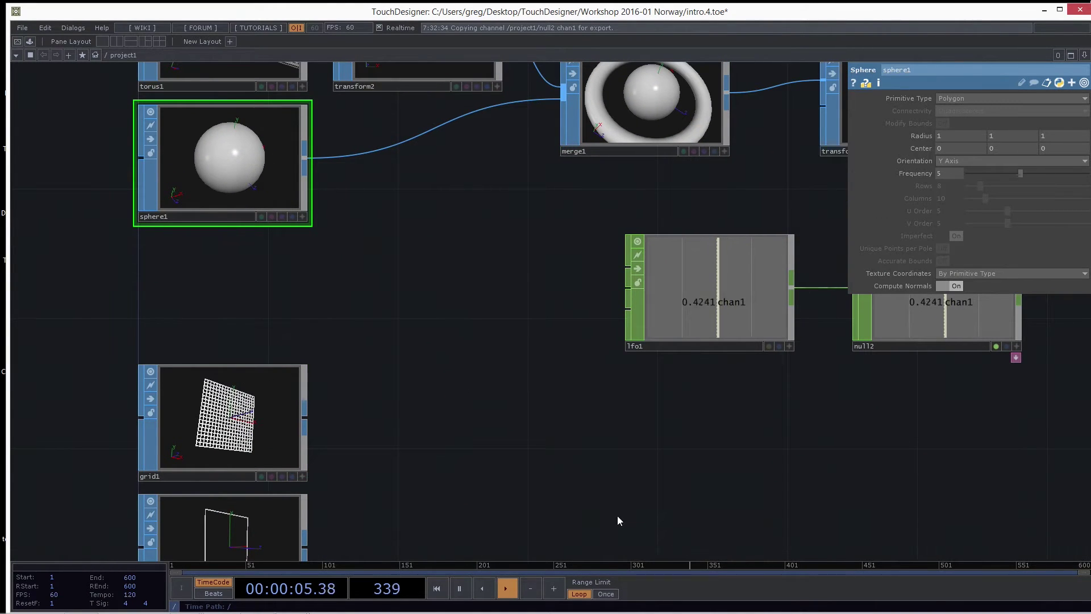
Add a Noise SOP in the space beside grid1 and feed it with the output of sphere1
key("Tab")
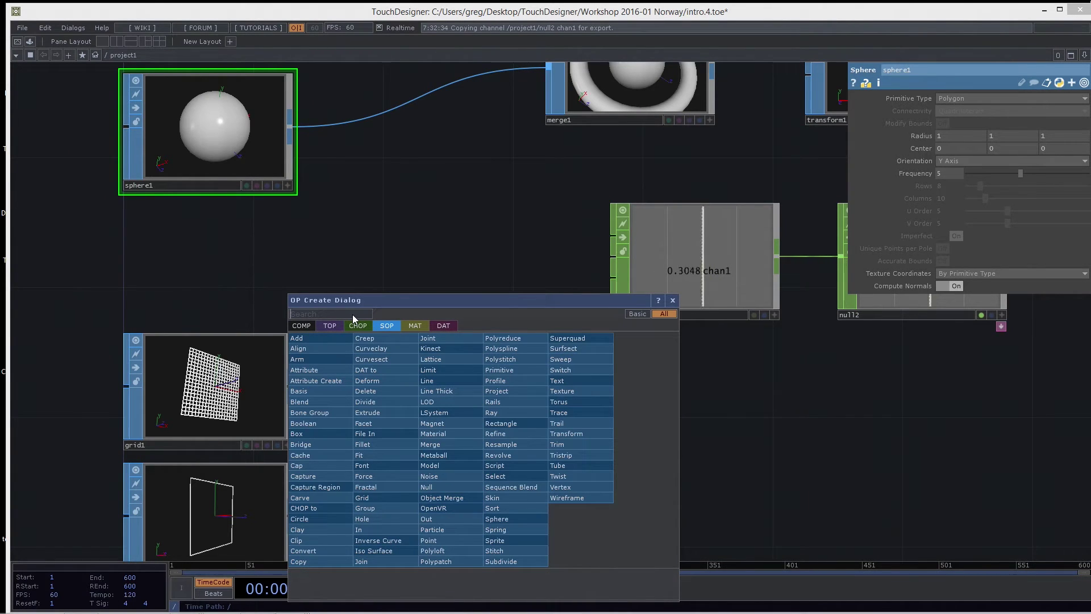
type("noise")
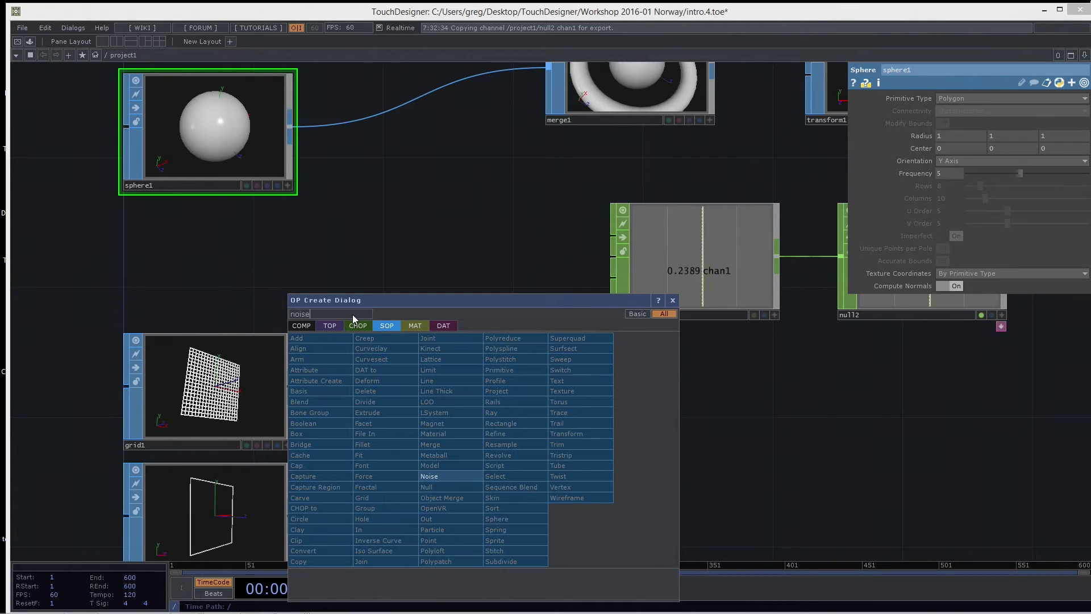
left_click(452, 474)
left_click(465, 364)
left_click_drag(465, 366, 530, 431)
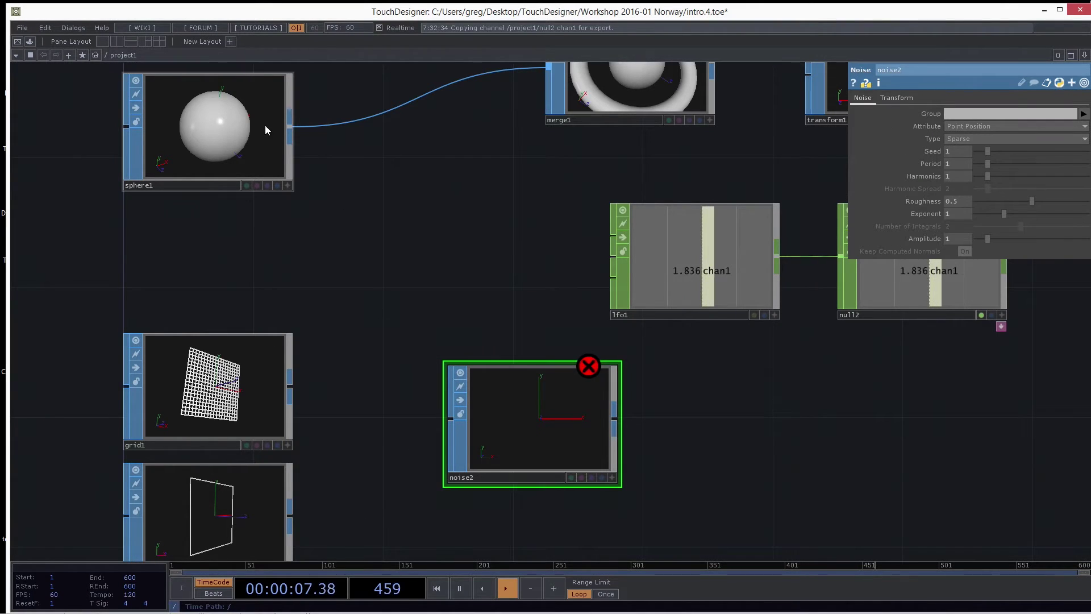
left_click_drag(289, 124, 451, 419)
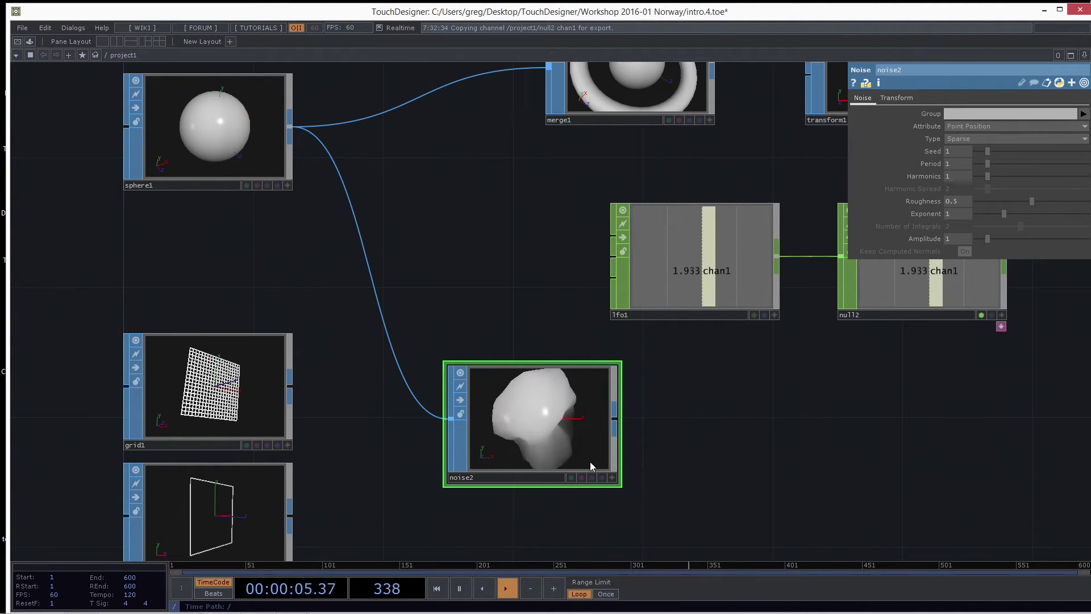
Display the noise2 preview in wireframe and check the node's geometry information
left_click(614, 478)
key("w")
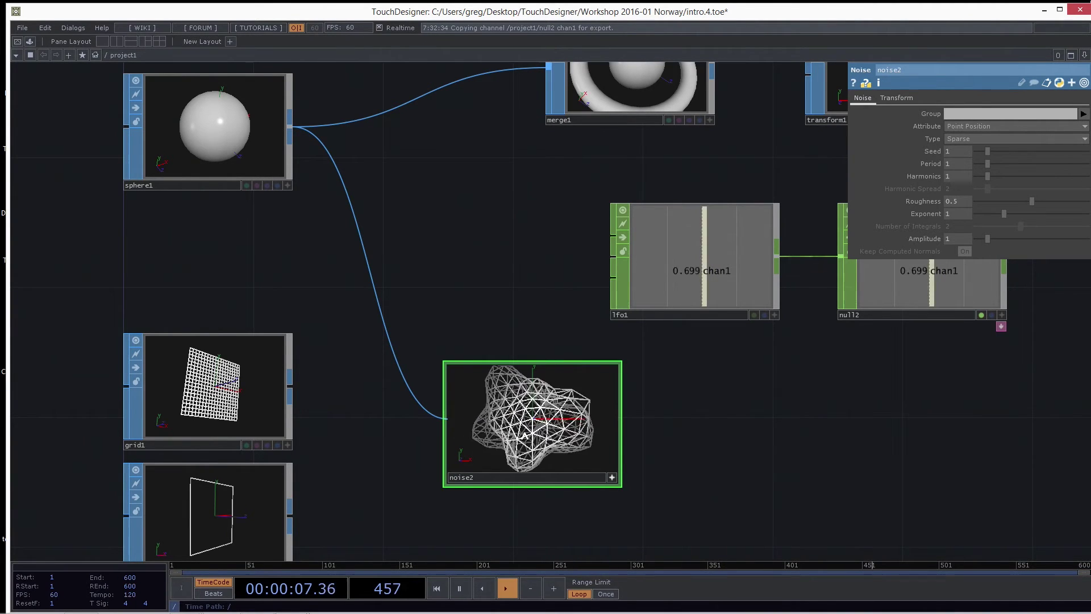
left_click(612, 478)
left_click_drag(662, 456, 645, 446)
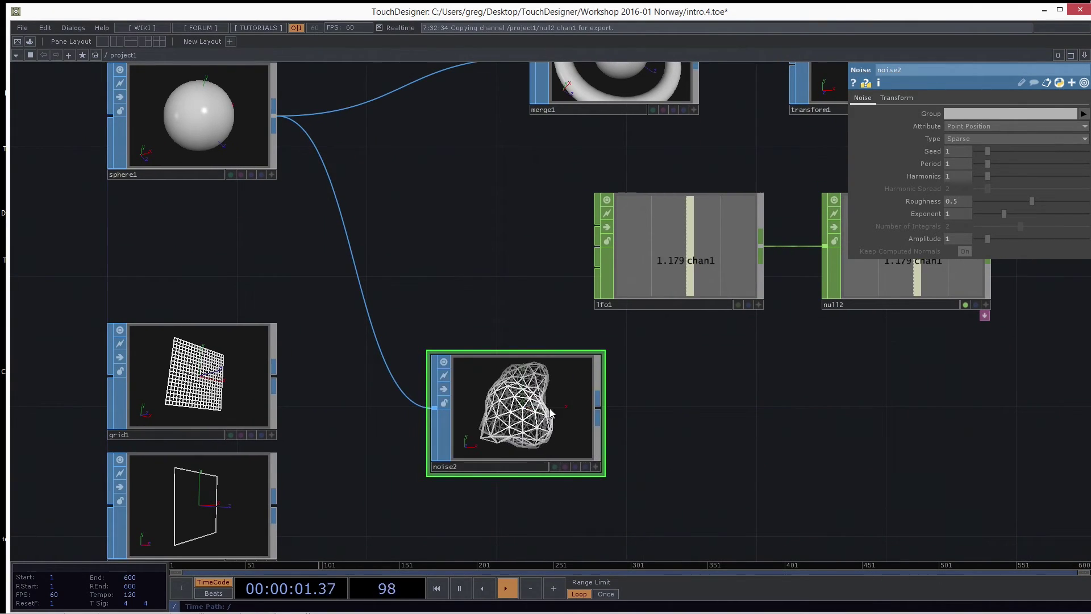
left_click_drag(574, 437, 607, 470)
left_click_drag(707, 404, 680, 366)
middle_click(591, 381)
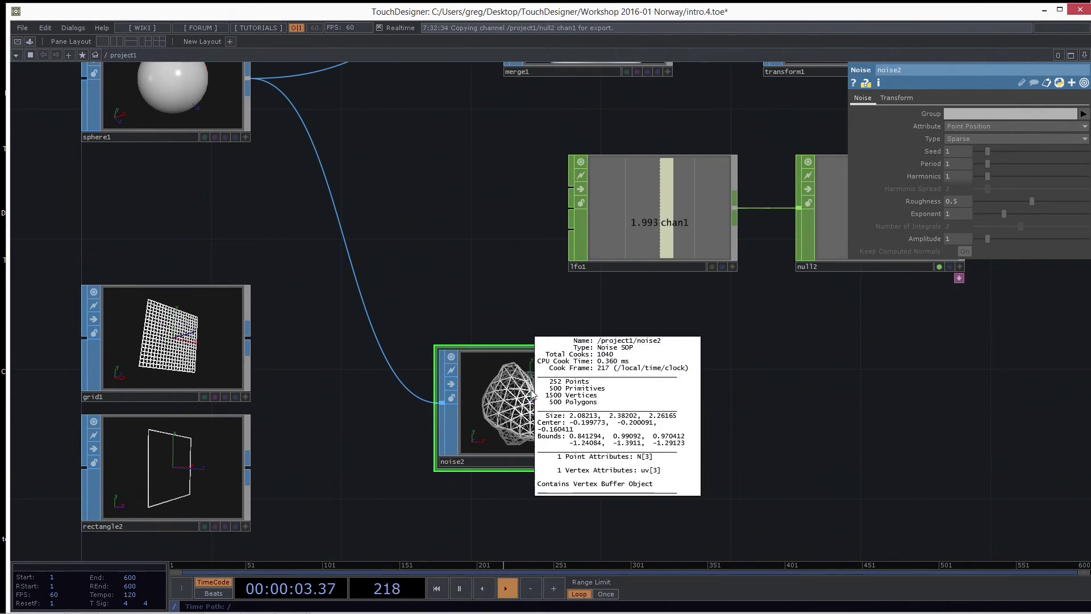
Try a Frequency of 9 on the Polygon sphere1, check noise2's geometry information, and return the Frequency to 5
left_click(220, 91)
left_click(950, 96)
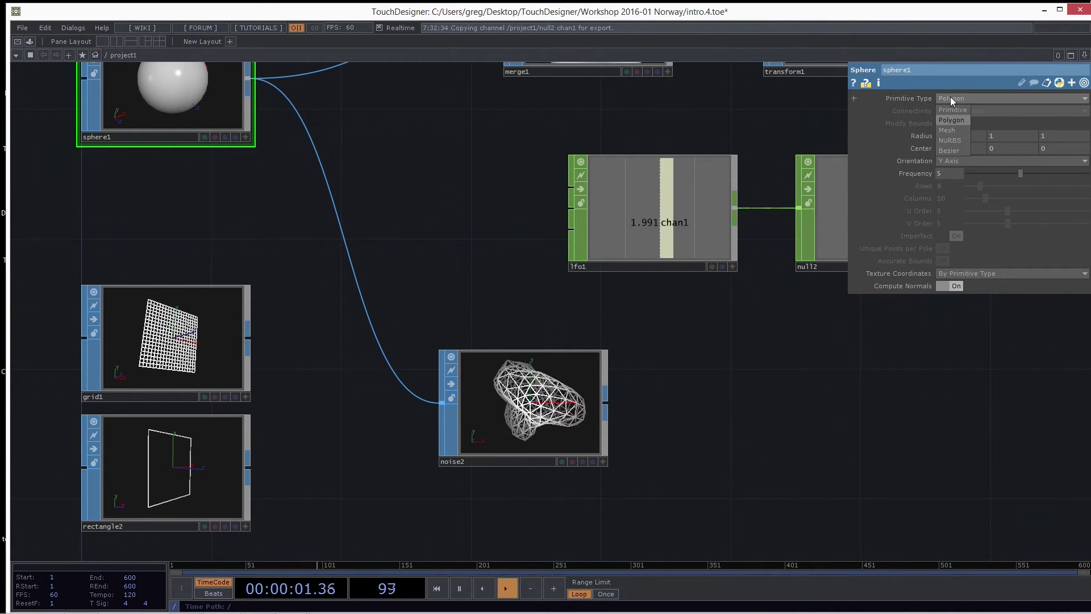
left_click(951, 120)
left_click_drag(1023, 173, 1075, 173)
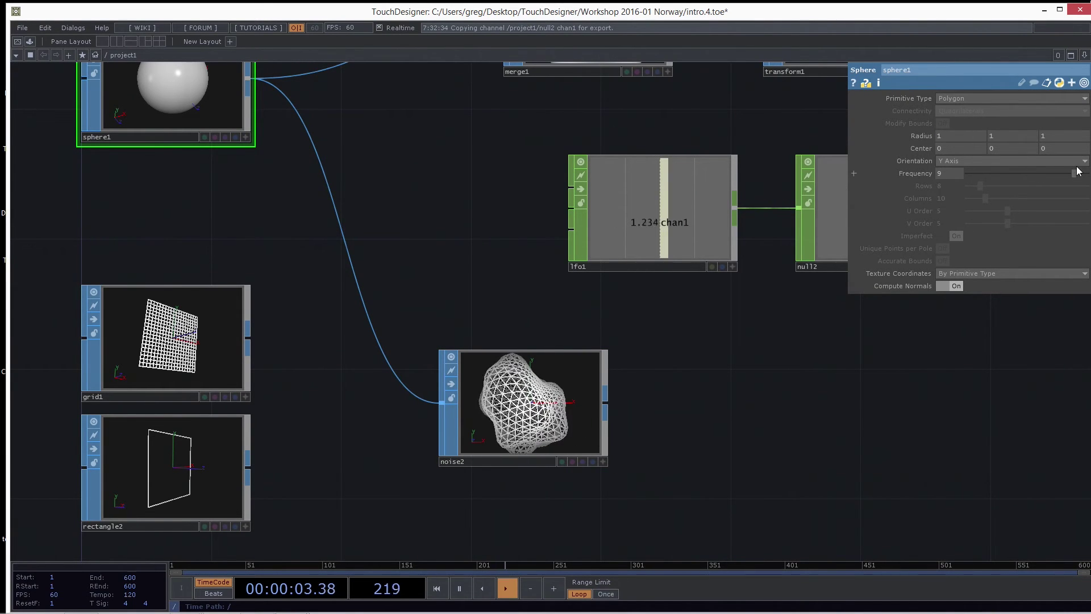
middle_click(525, 409)
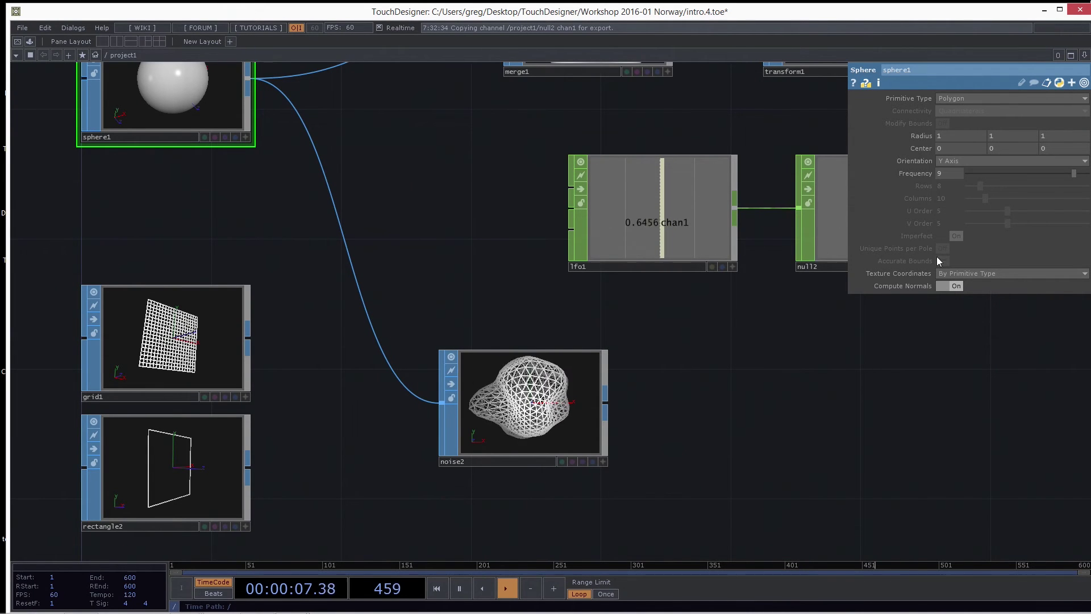
left_click_drag(1071, 173, 1018, 180)
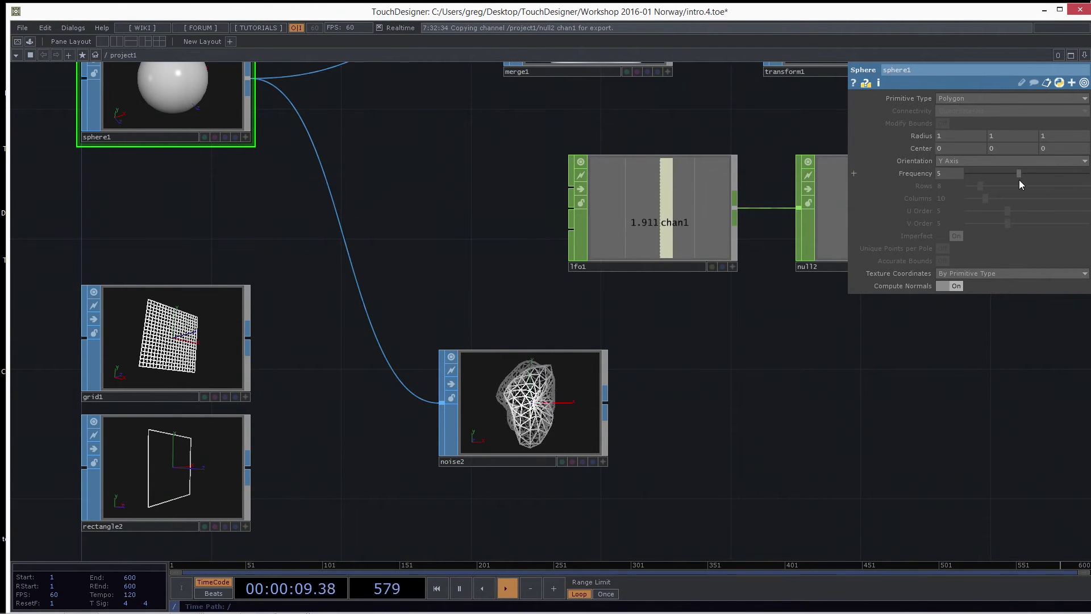
Switch the noise2 preview from wireframe back to shaded display
left_click_drag(643, 512, 663, 474)
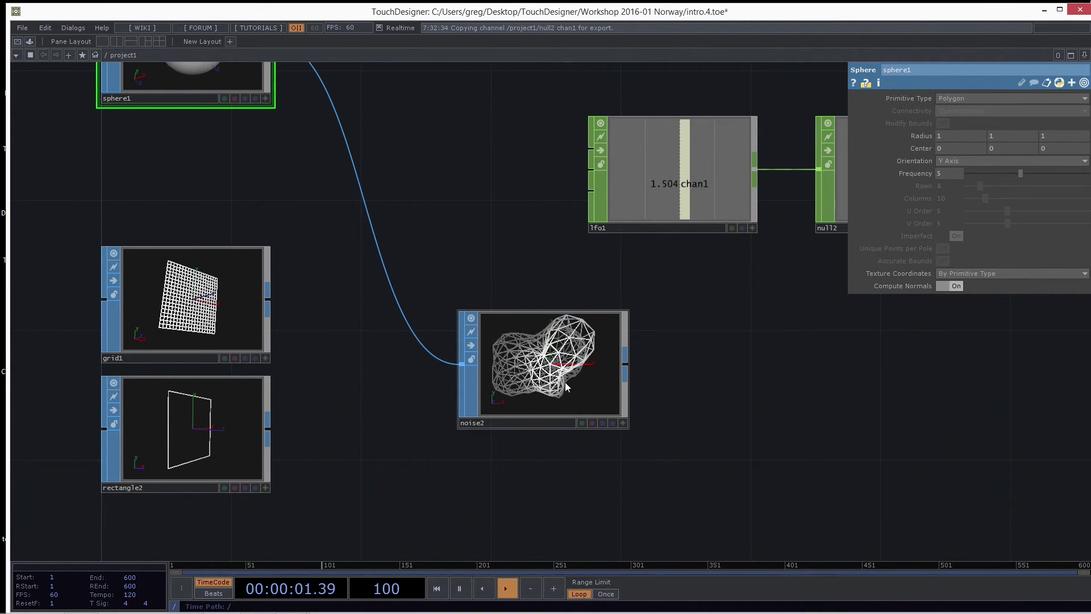
left_click(622, 422)
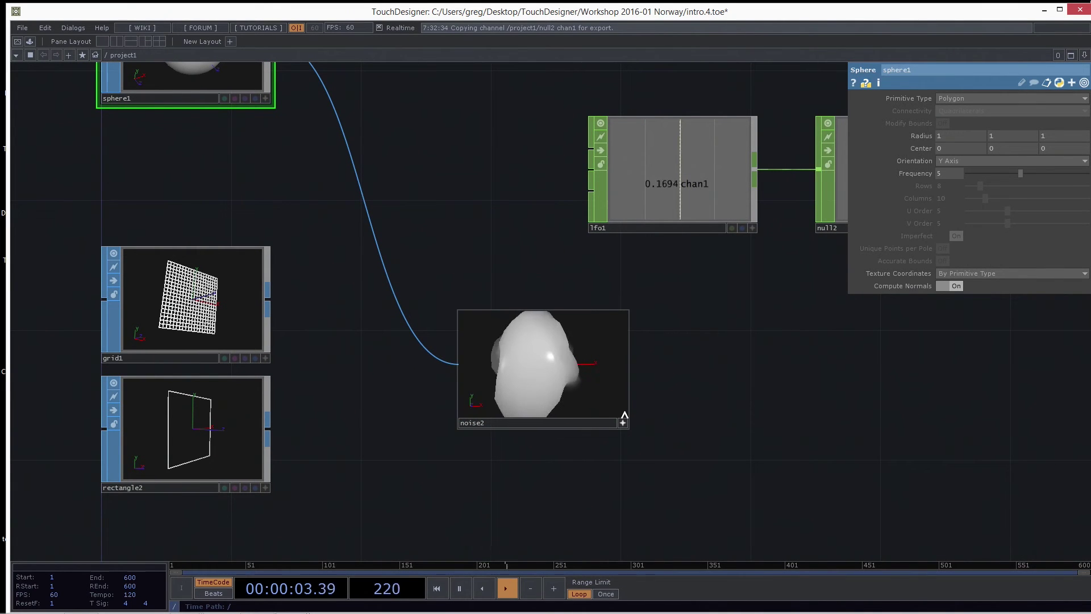
left_click(623, 422)
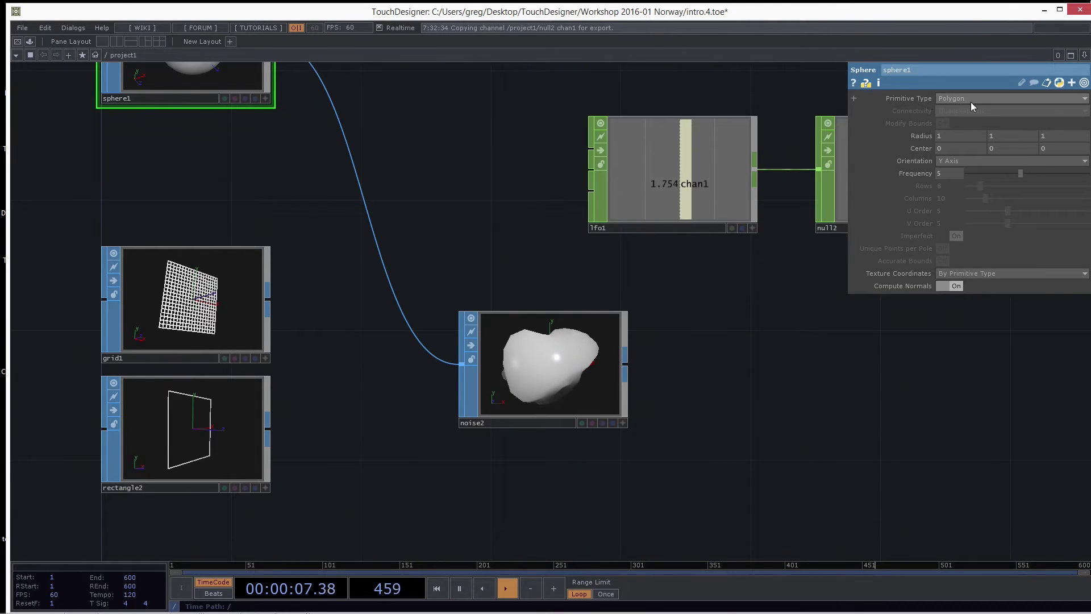
Try Point Diffuse Color and Point Normals as noise2's Attribute, and set it back to Point Position
left_click(541, 394)
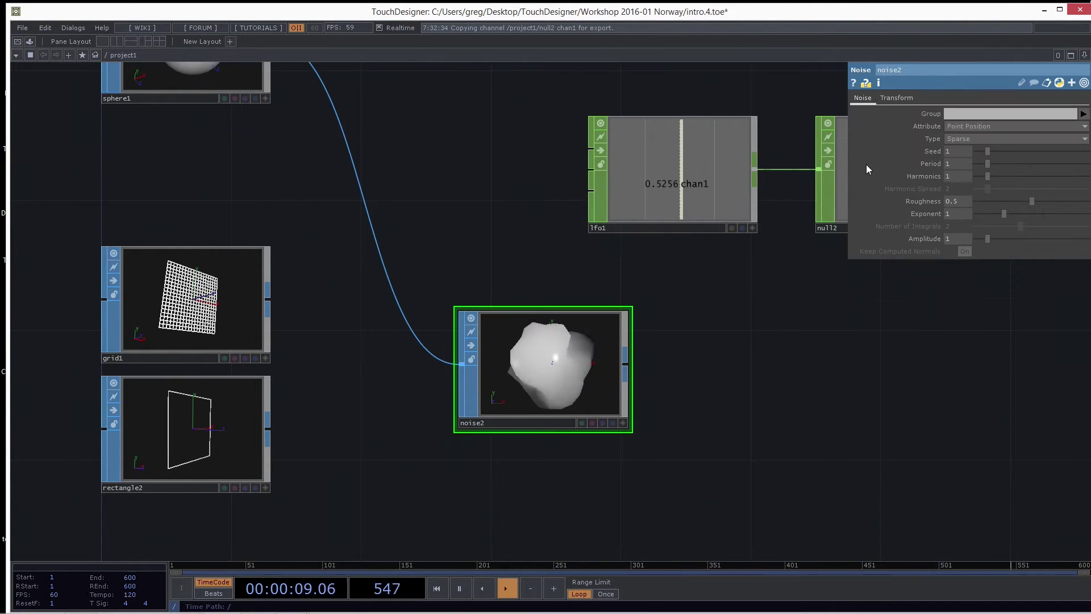
left_click(959, 127)
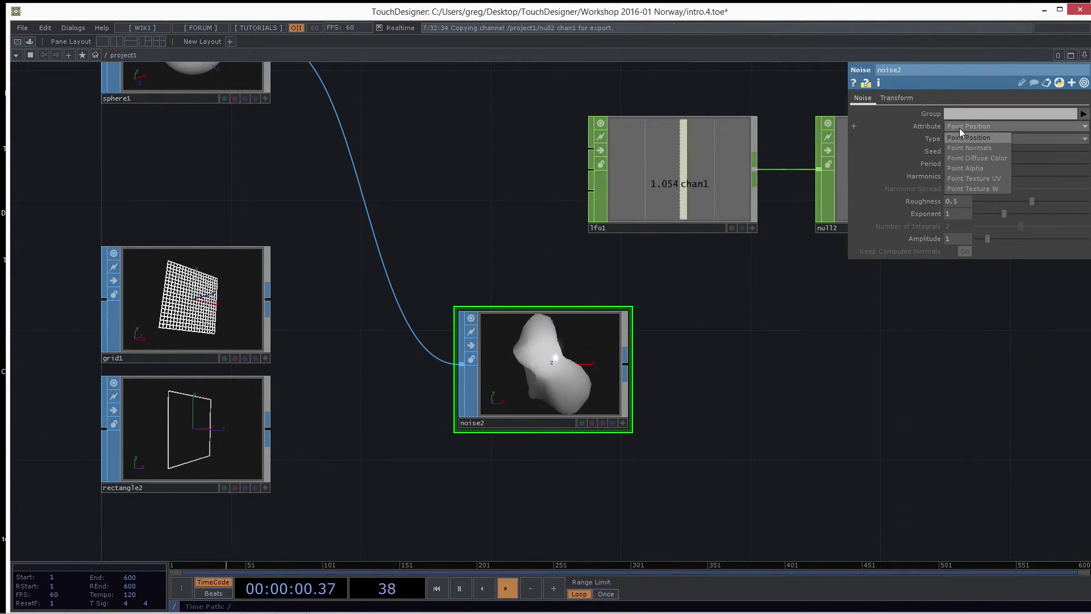
left_click(965, 158)
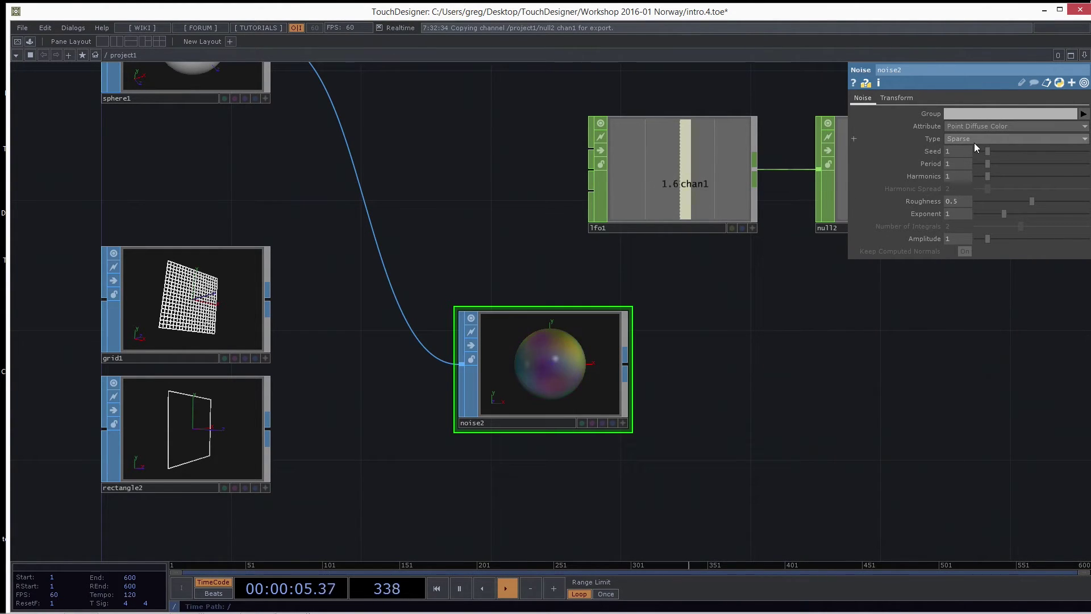
left_click(966, 128)
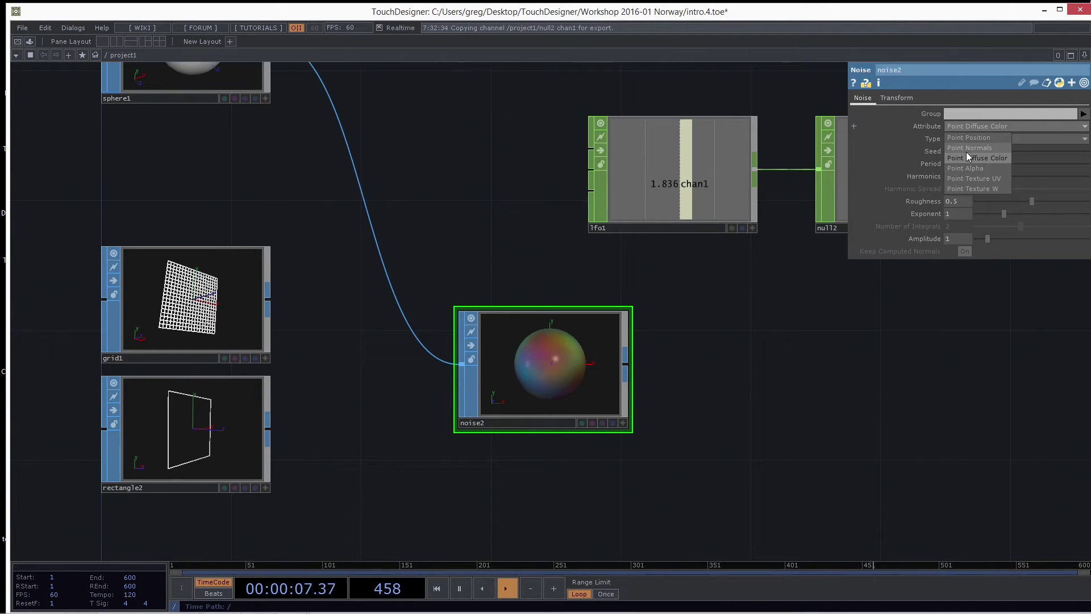
left_click(967, 147)
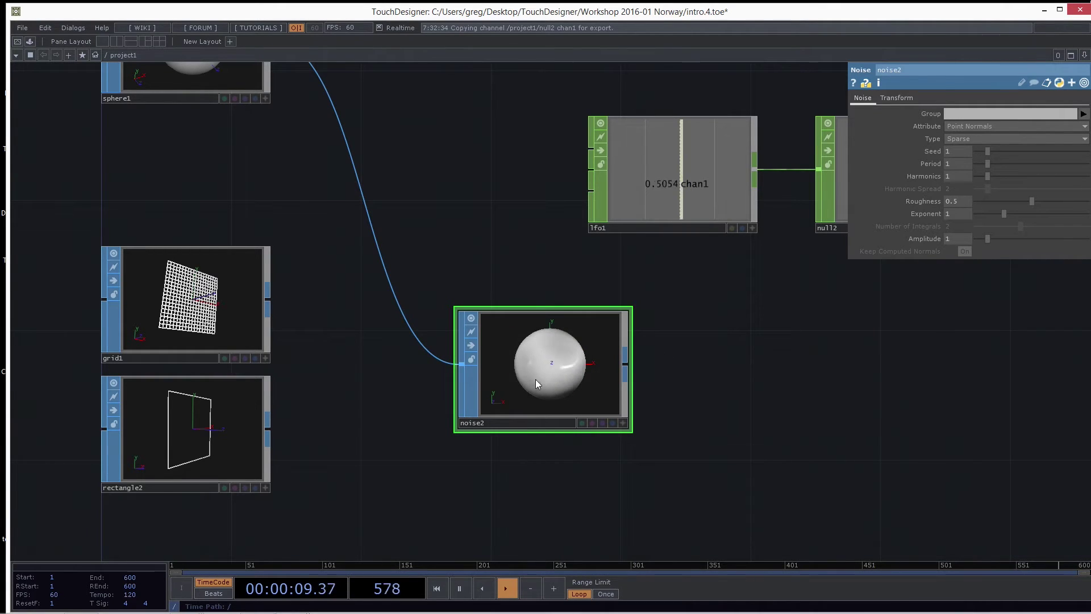
left_click(976, 127)
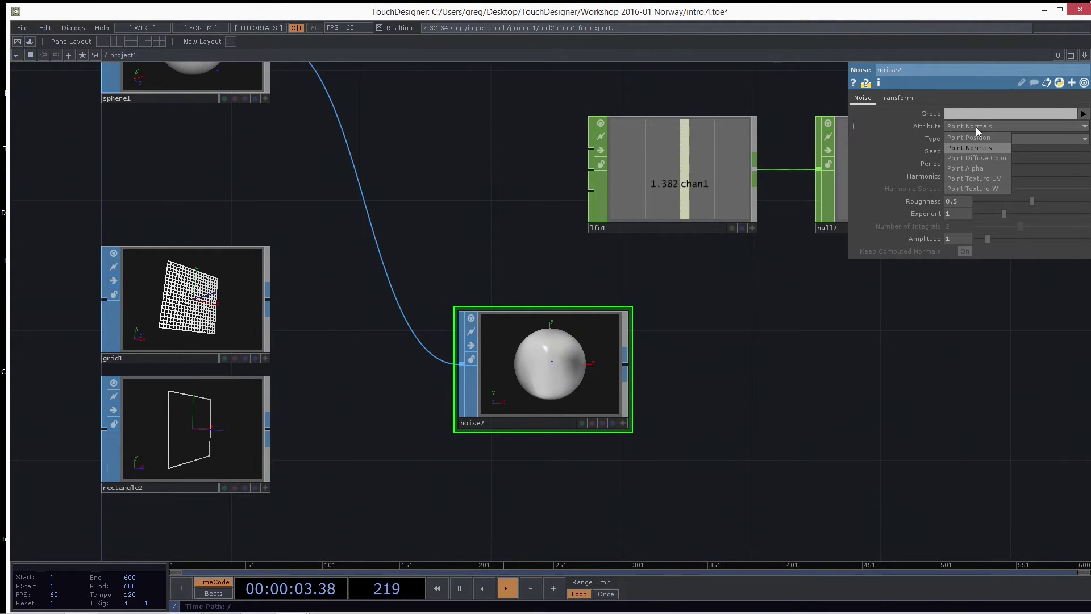
left_click(969, 137)
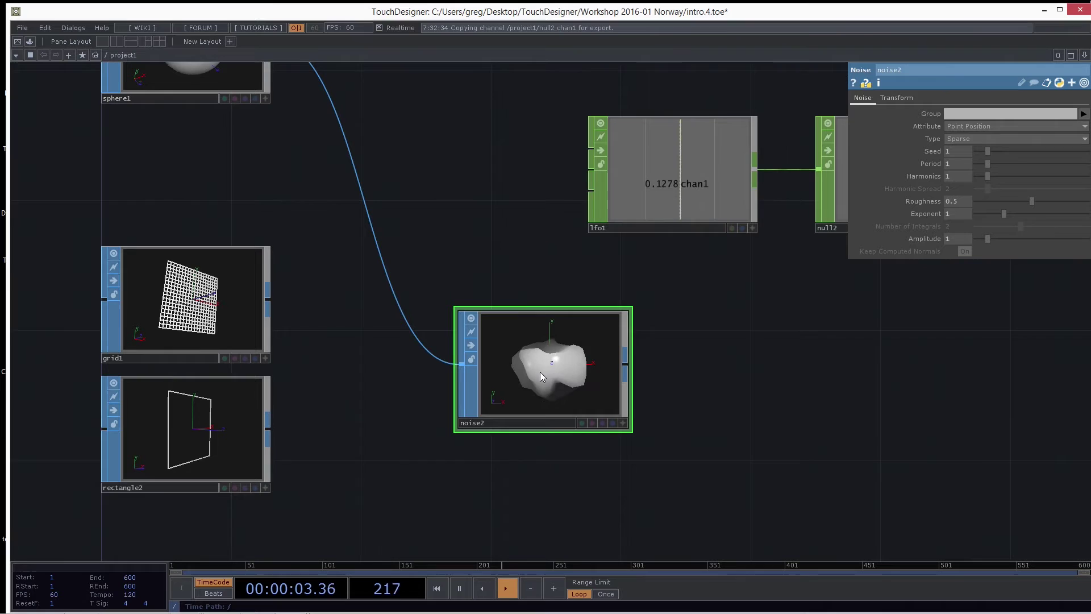
Append an Attribute Create SOP to noise2 and turn on its Compute Normals option
right_click(623, 364)
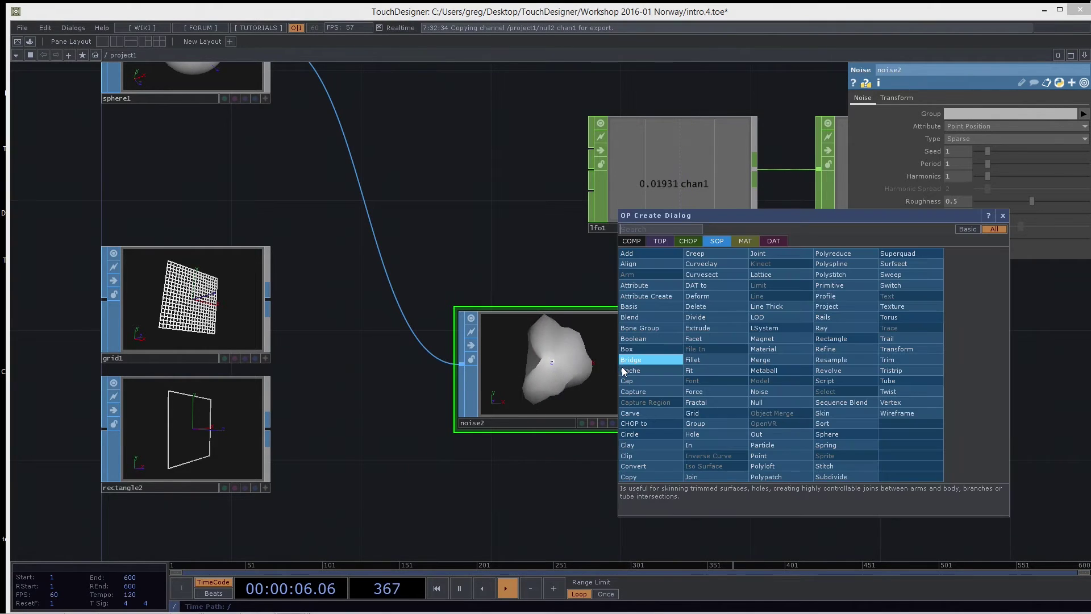
left_click(645, 296)
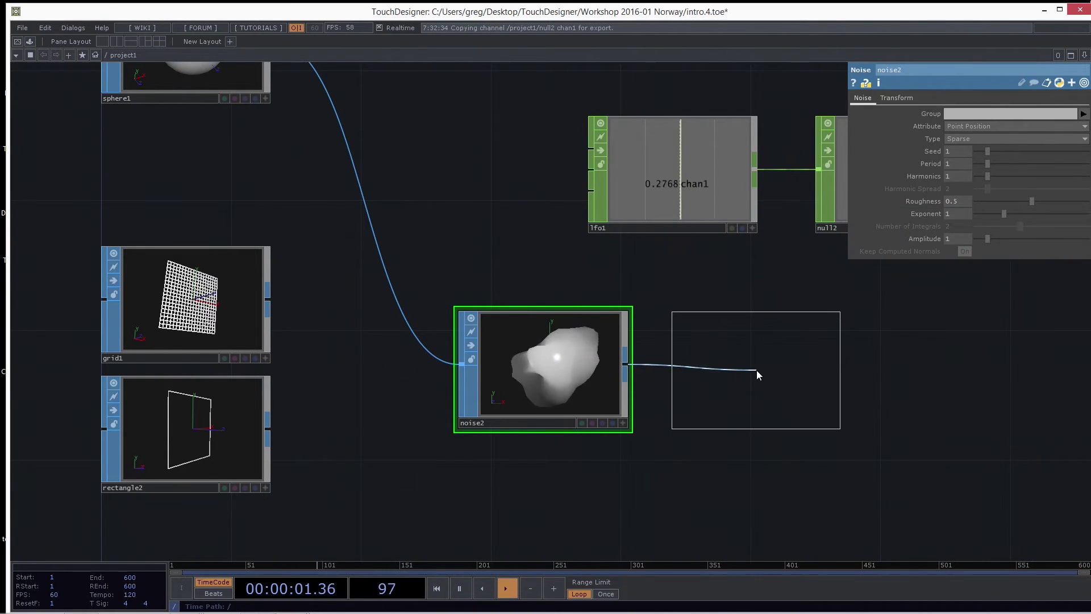
left_click(756, 370)
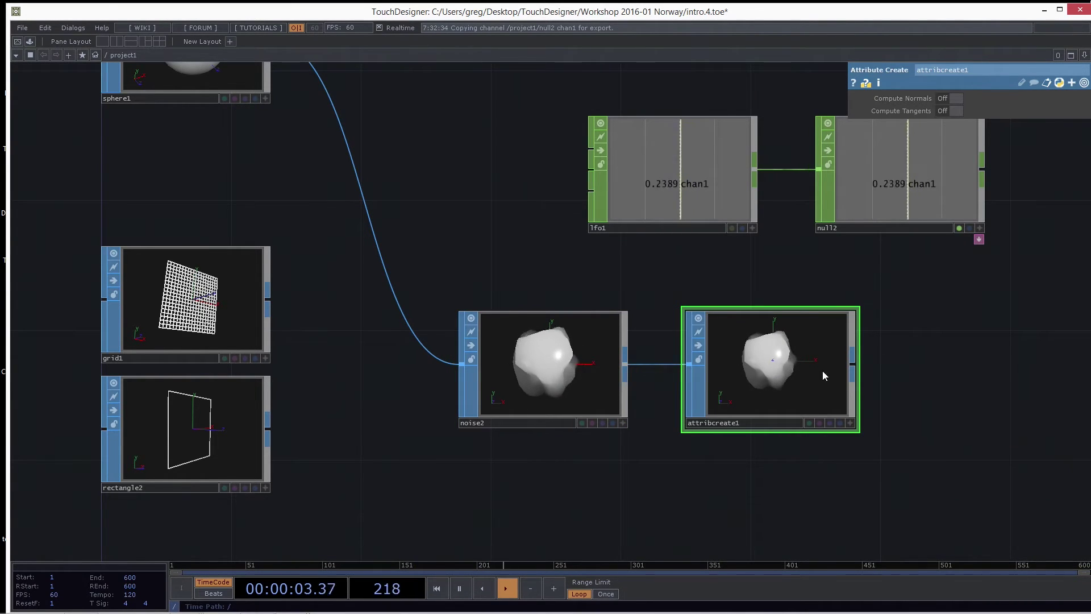
left_click(955, 98)
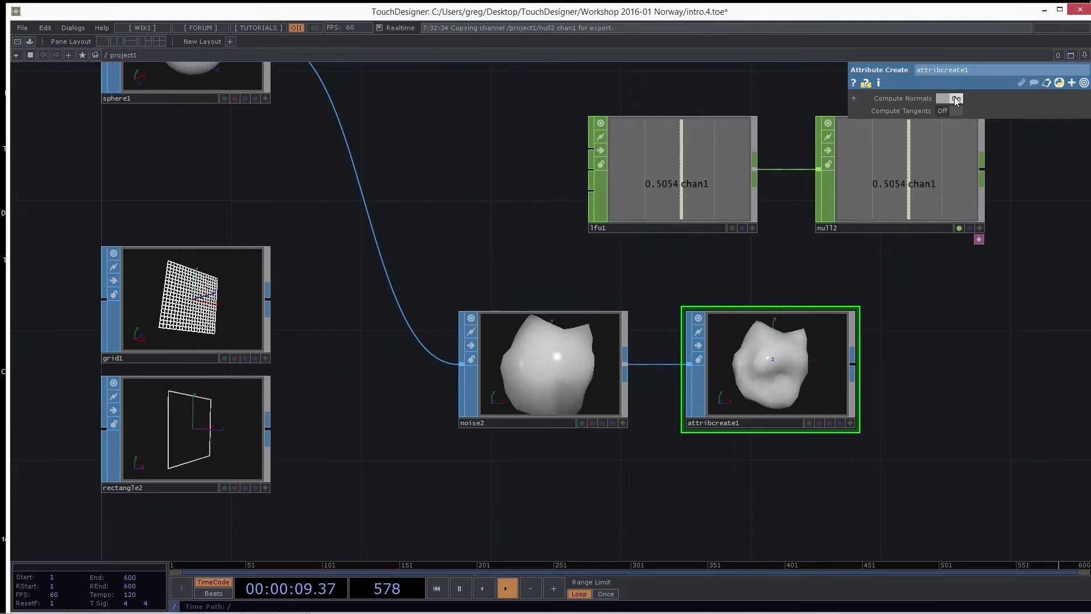
scroll(829, 401, "up", 3)
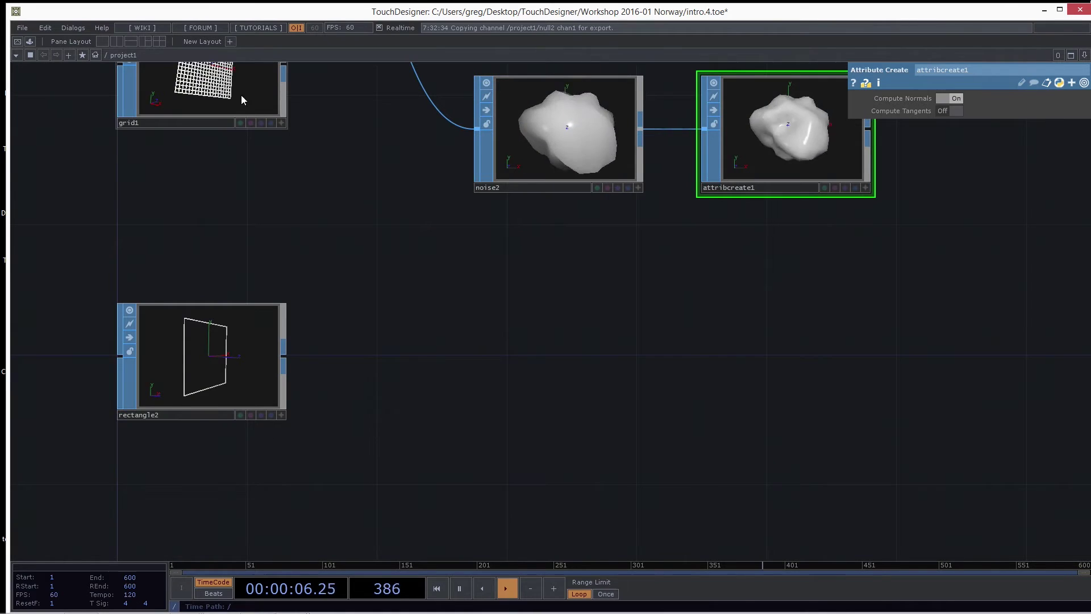
Rearrange the network so that grid1 sits below rectangle2
left_click_drag(215, 85, 247, 496)
left_click_drag(247, 397, 241, 268)
left_click_drag(247, 479, 216, 382)
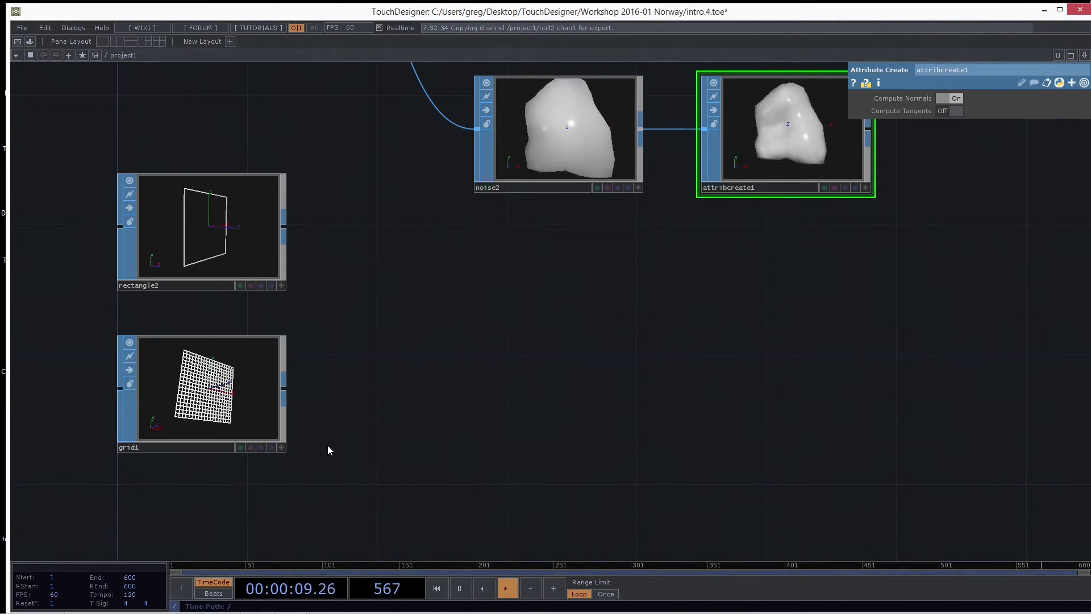
Append a Group SOP to grid1's output
scroll(327, 445, "up", 3)
right_click(309, 352)
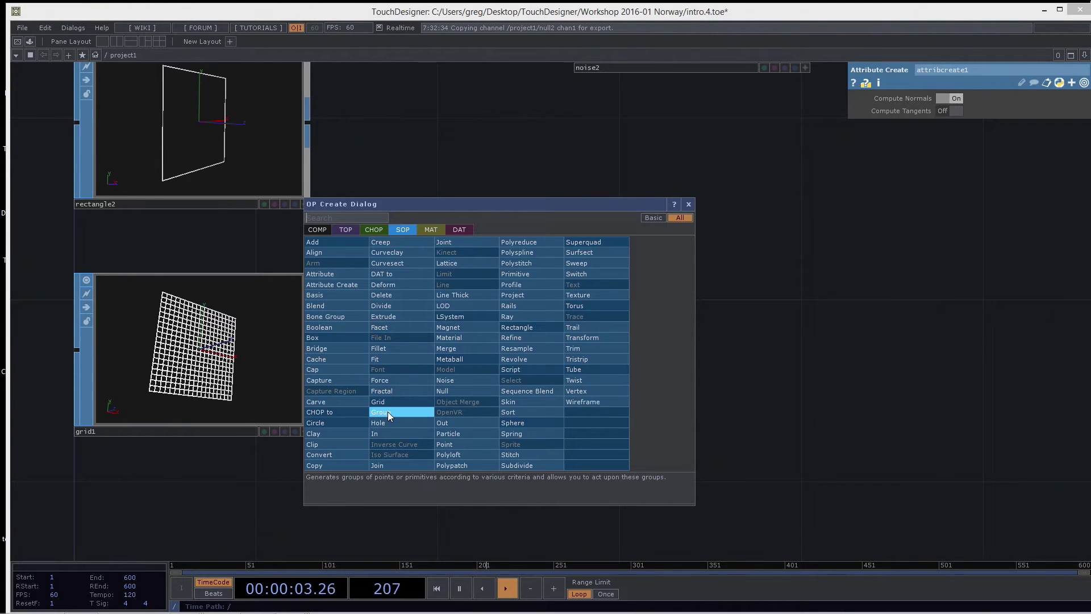
left_click(388, 411)
left_click(512, 349)
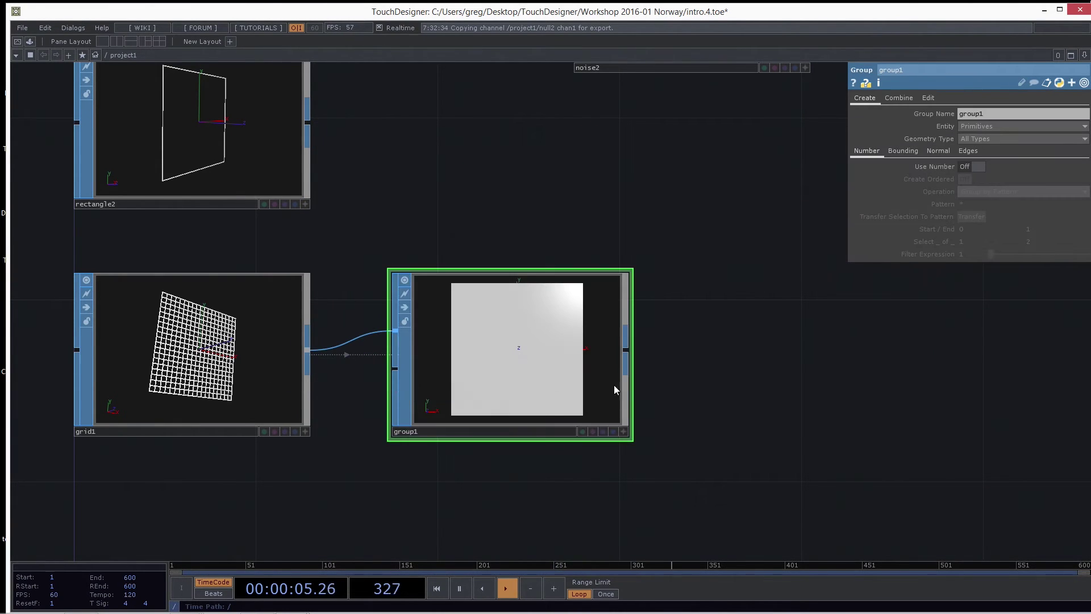
Rotate group1's preview to an angled view and display the point numbers to examine how the grid is numbered
left_click(623, 431)
left_click_drag(532, 377, 495, 352)
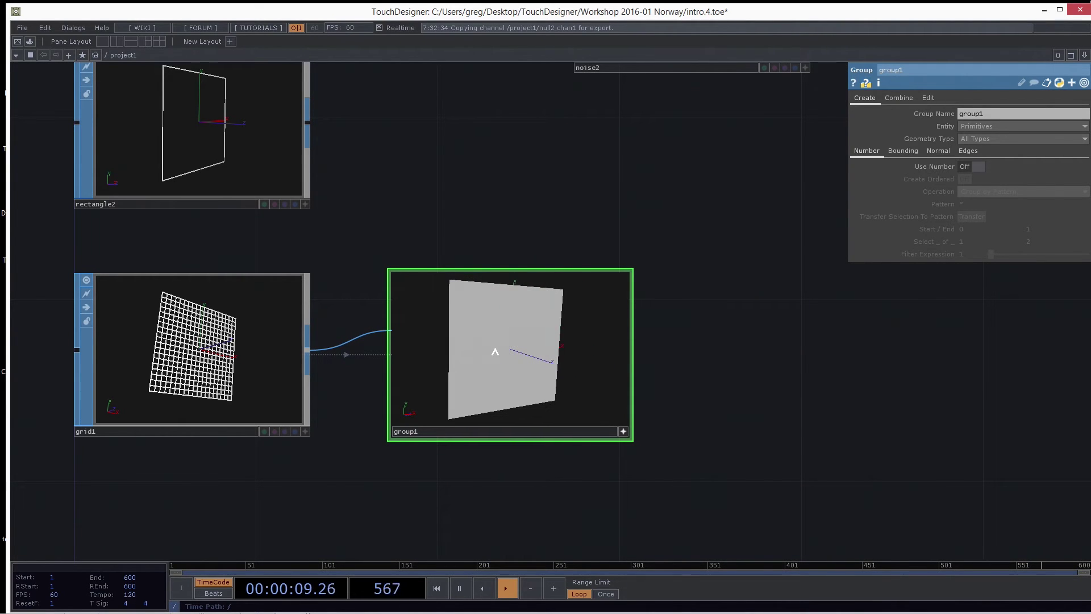
key("p")
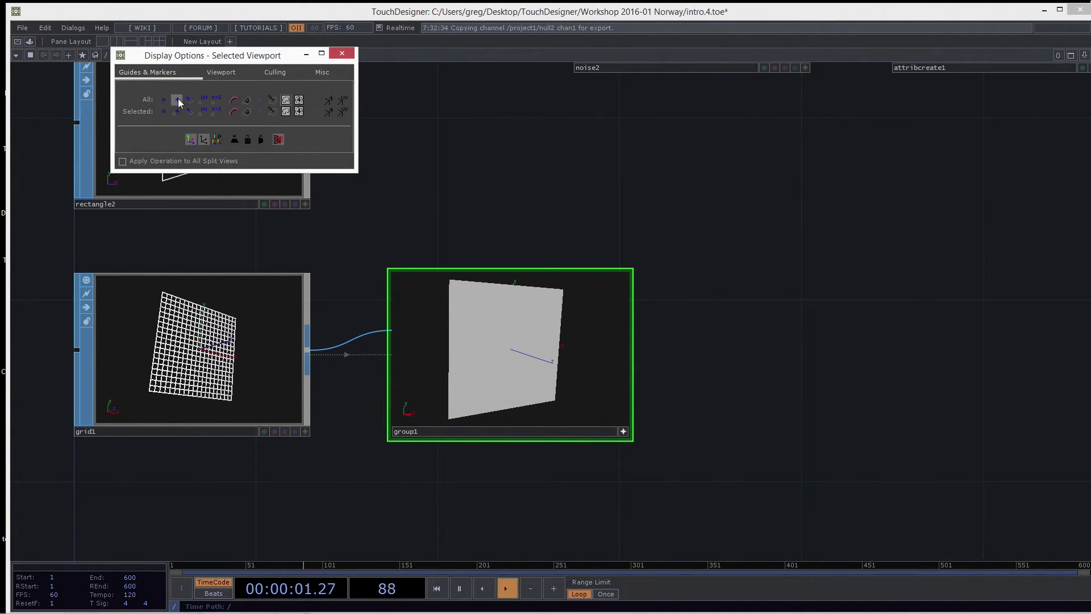
left_click(178, 100)
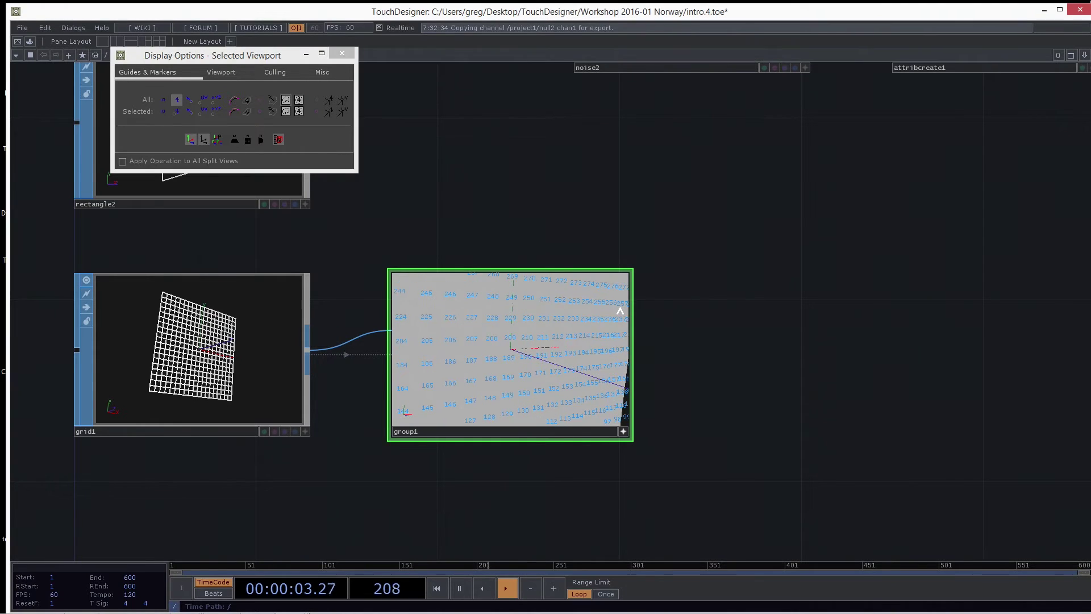
middle_click_drag(619, 311, 539, 331)
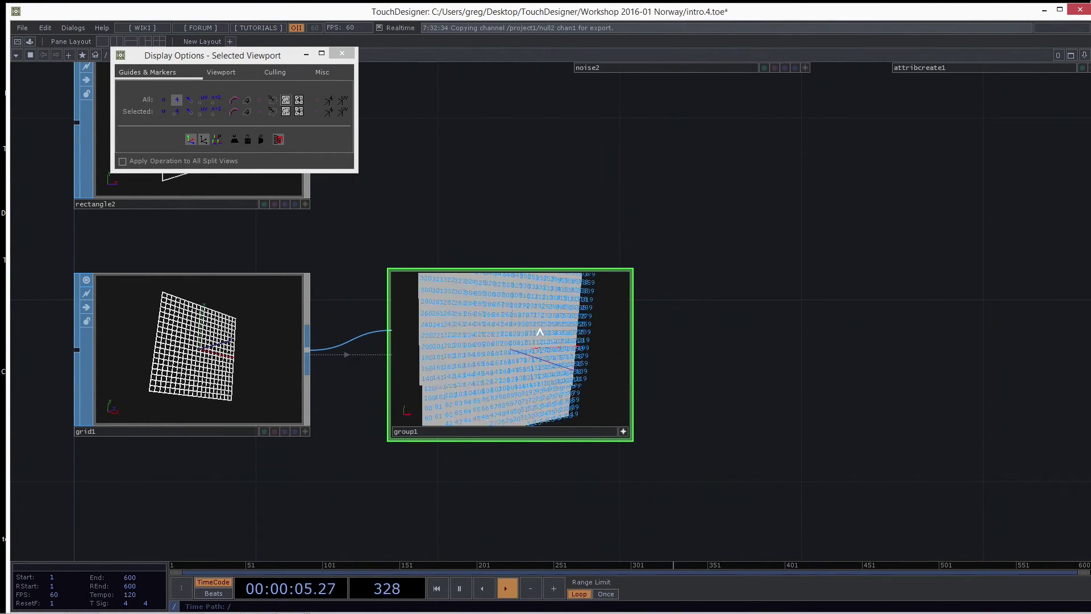
right_click_drag(540, 332, 516, 340)
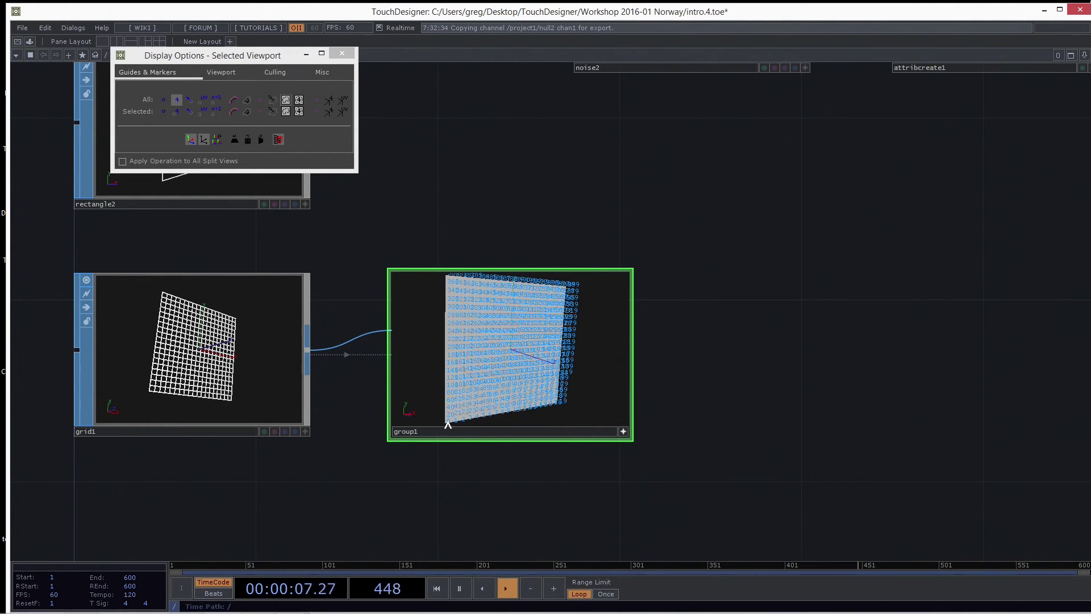
scroll(549, 410, "up", 3)
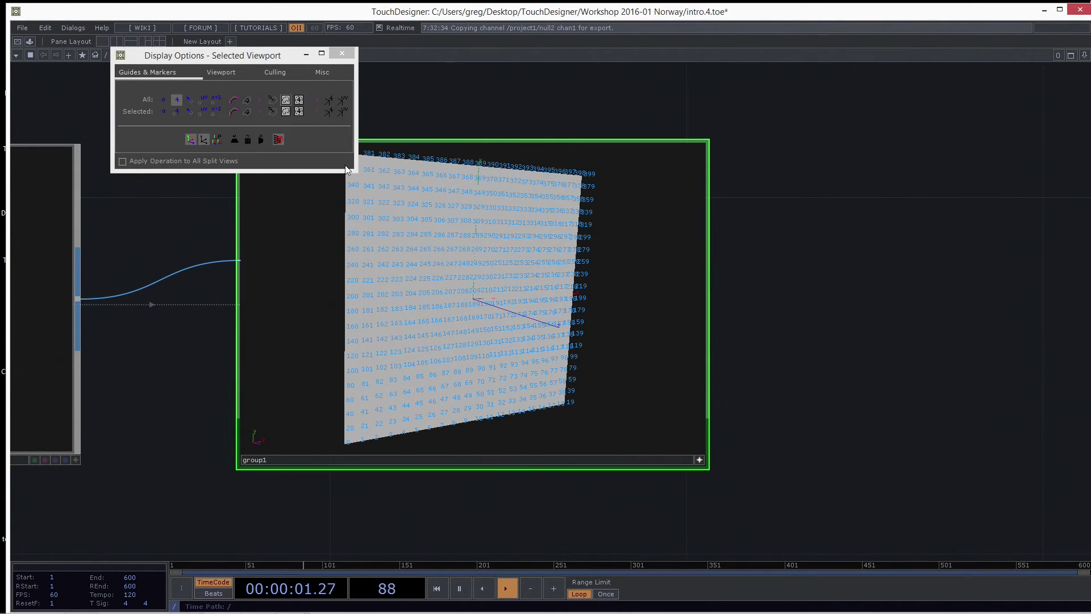
scroll(852, 301, "down", 3)
left_click_drag(813, 292, 714, 328)
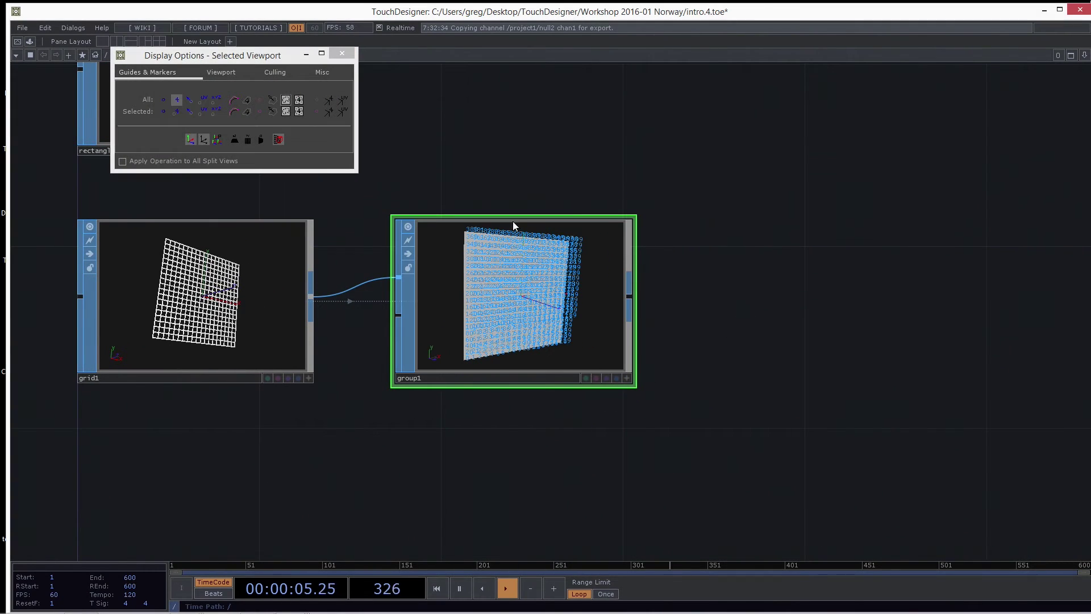
left_click(341, 53)
key("p")
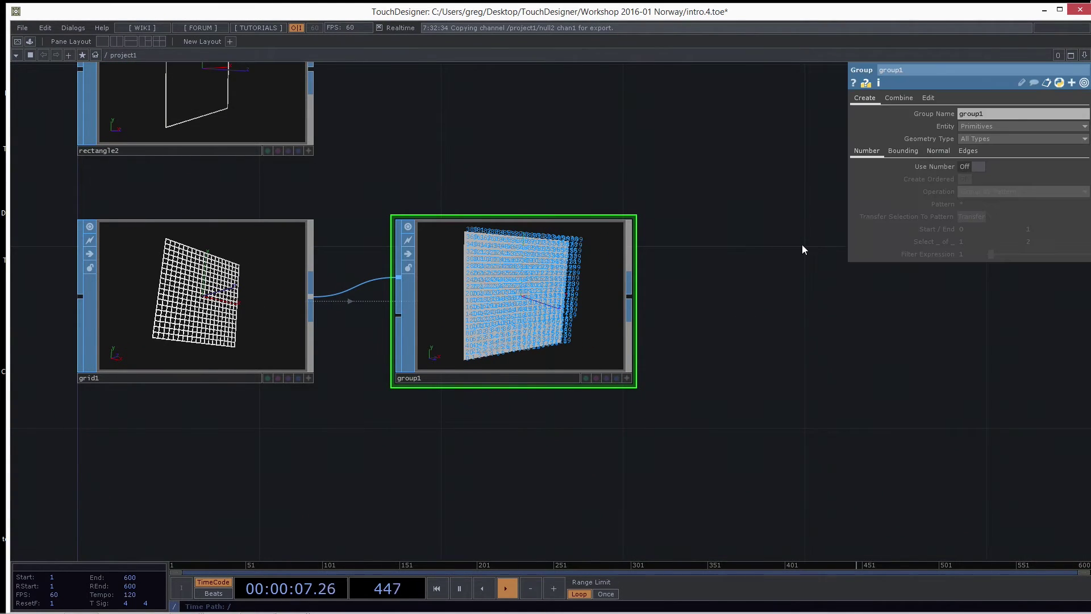
Replace the point numbers in group1's preview with point markers and return to the node's parameters
left_click(624, 378)
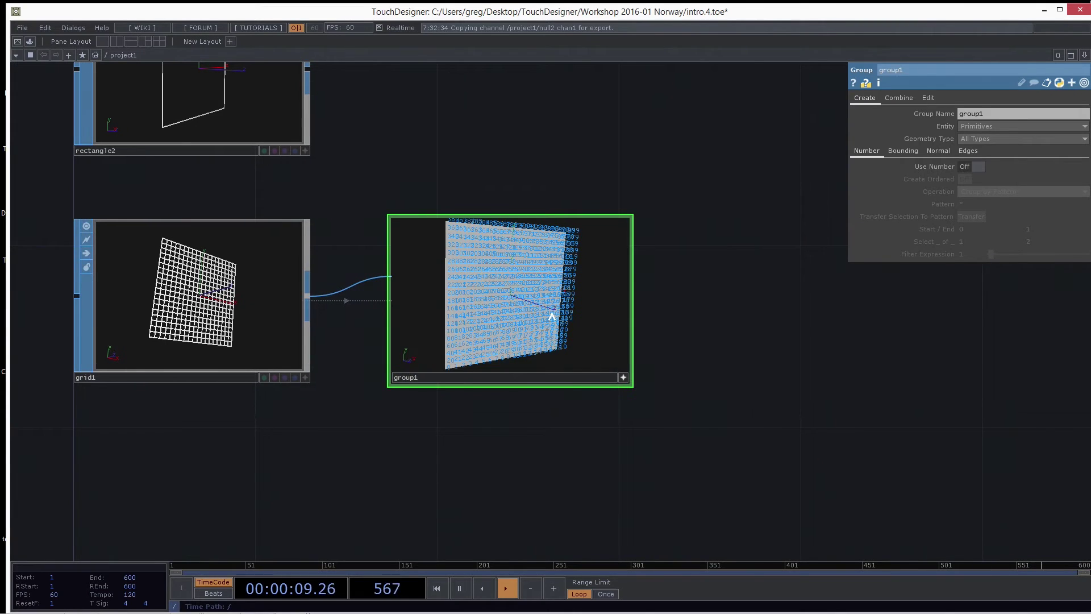
key("p")
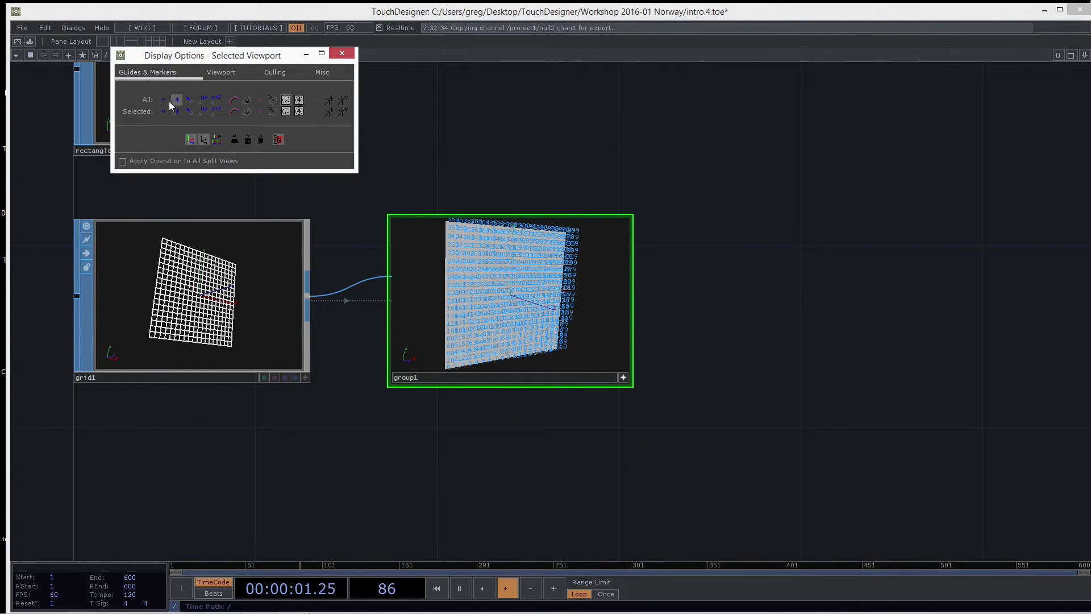
left_click(169, 101)
left_click(164, 101)
left_click(341, 53)
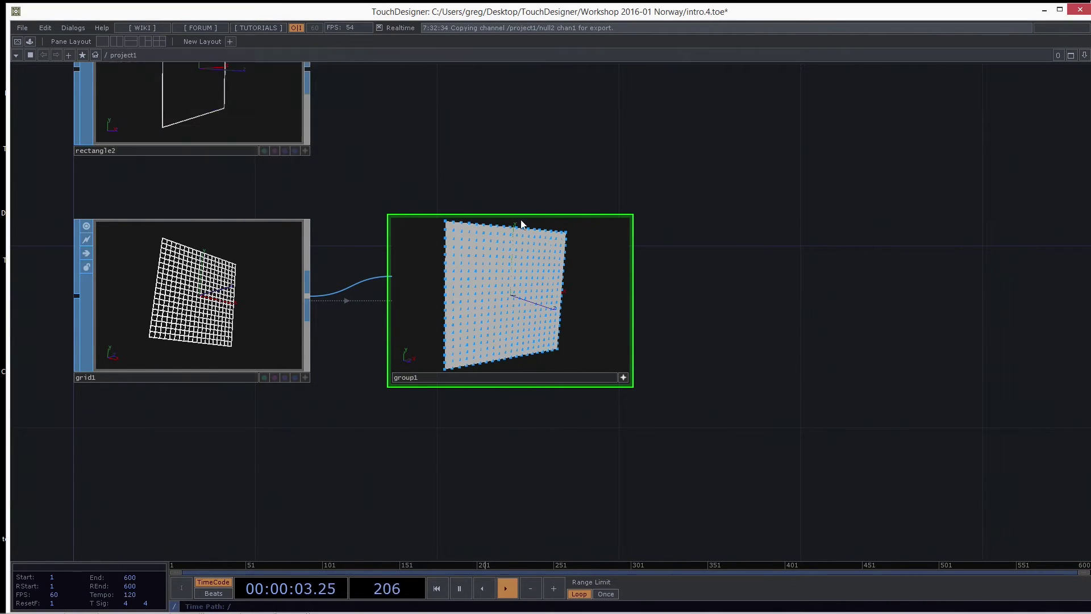
left_click(623, 377)
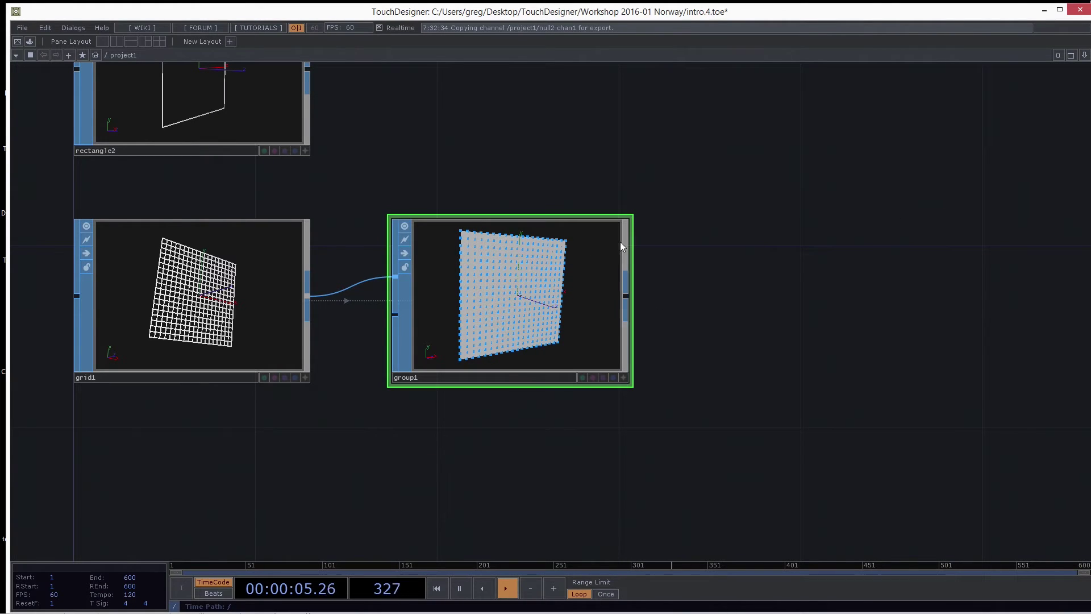
key("p")
Set group1's Entity to Points and group by number with the Pattern 0-39
left_click(969, 127)
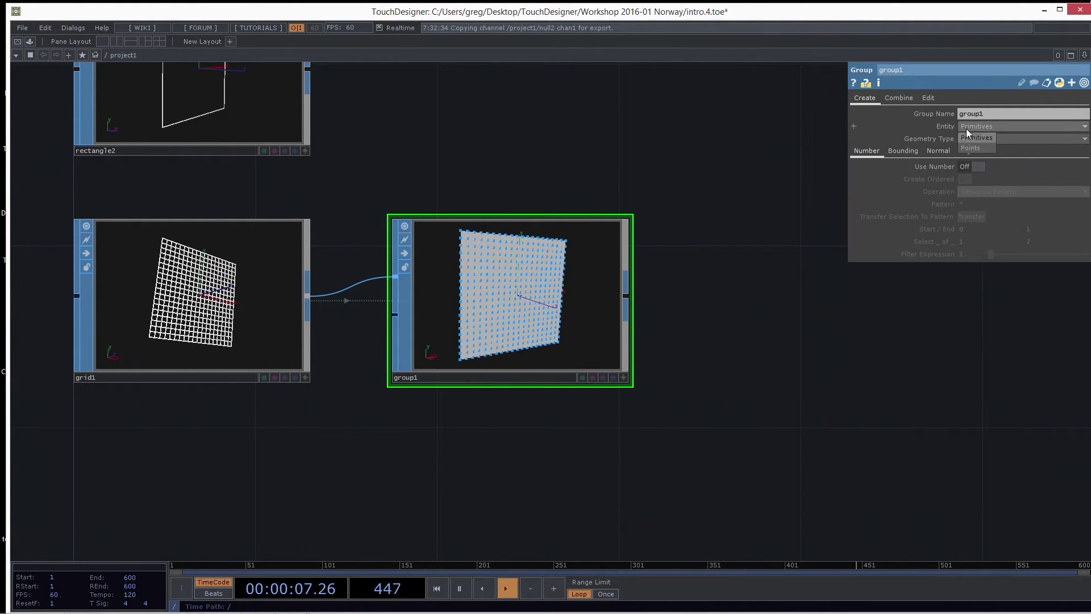
left_click(972, 148)
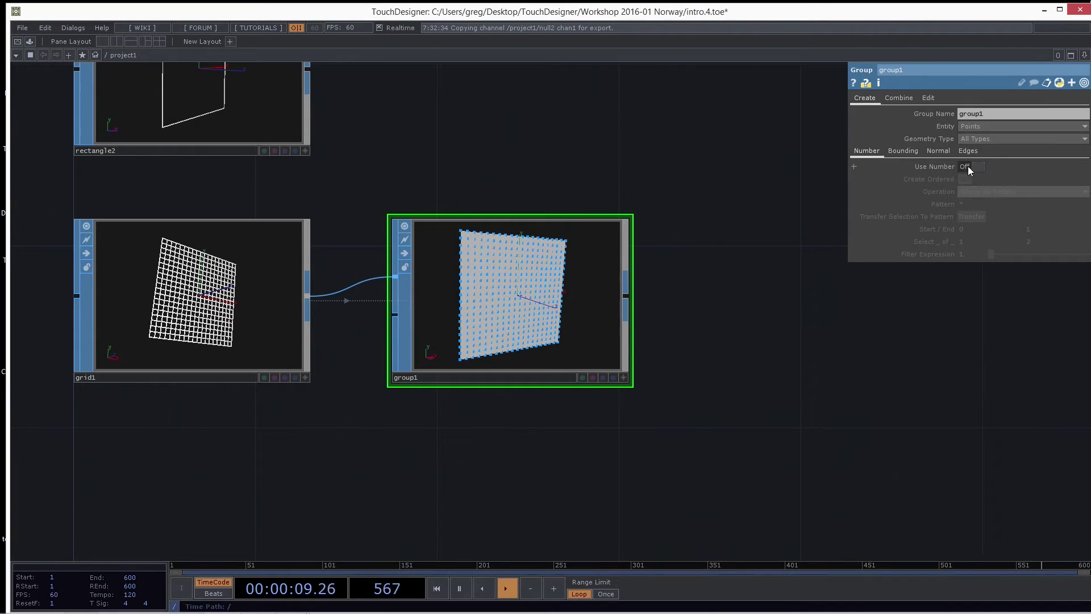
left_click(980, 165)
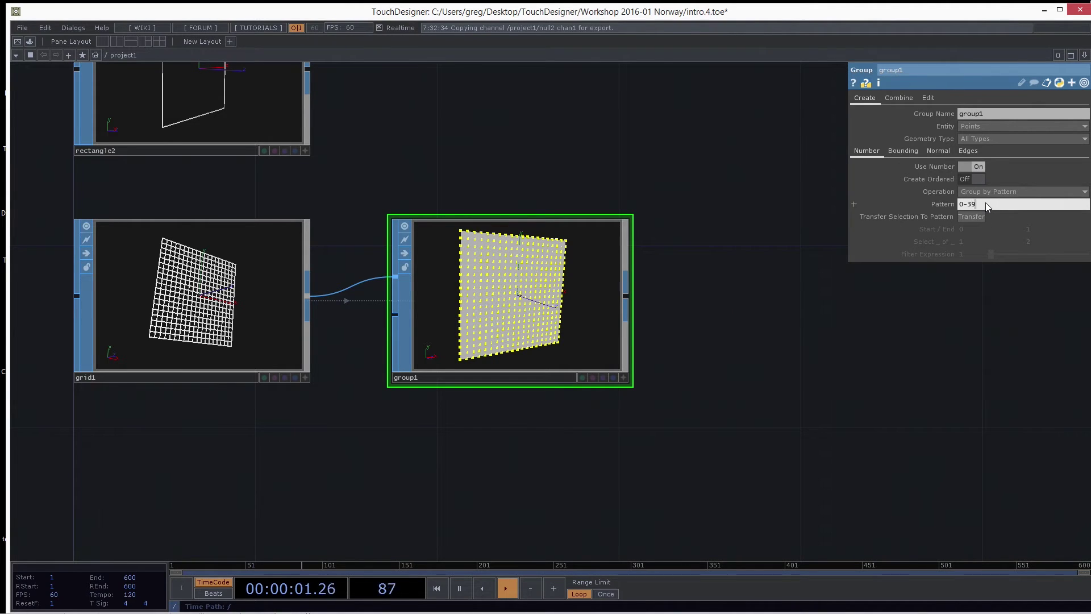
key("Return")
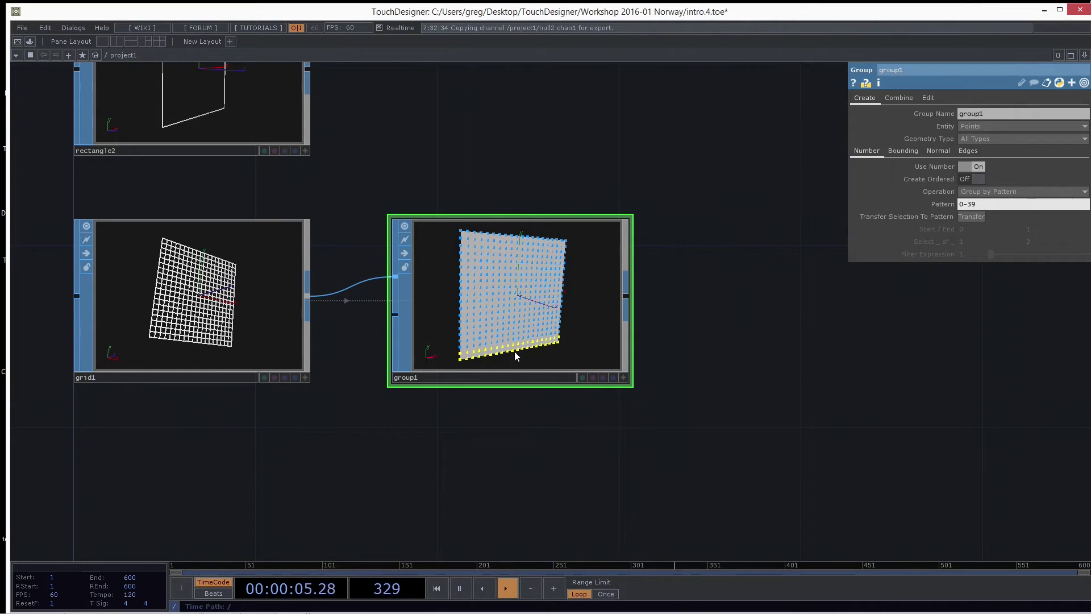
Name the point group mygroup and check group1's node information
left_click(992, 113)
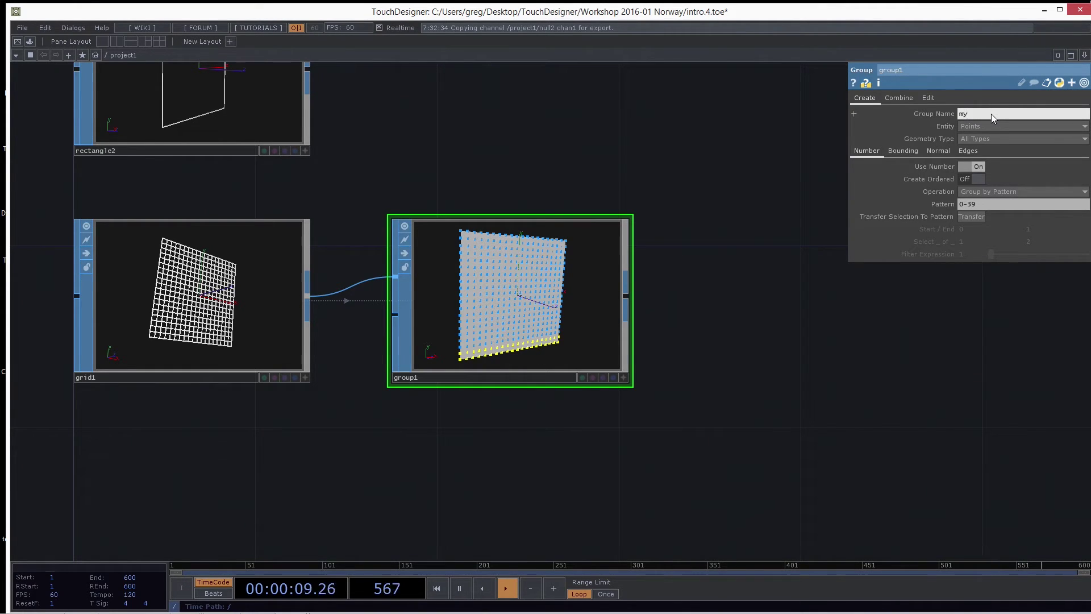
type("mygroup")
middle_click(526, 307)
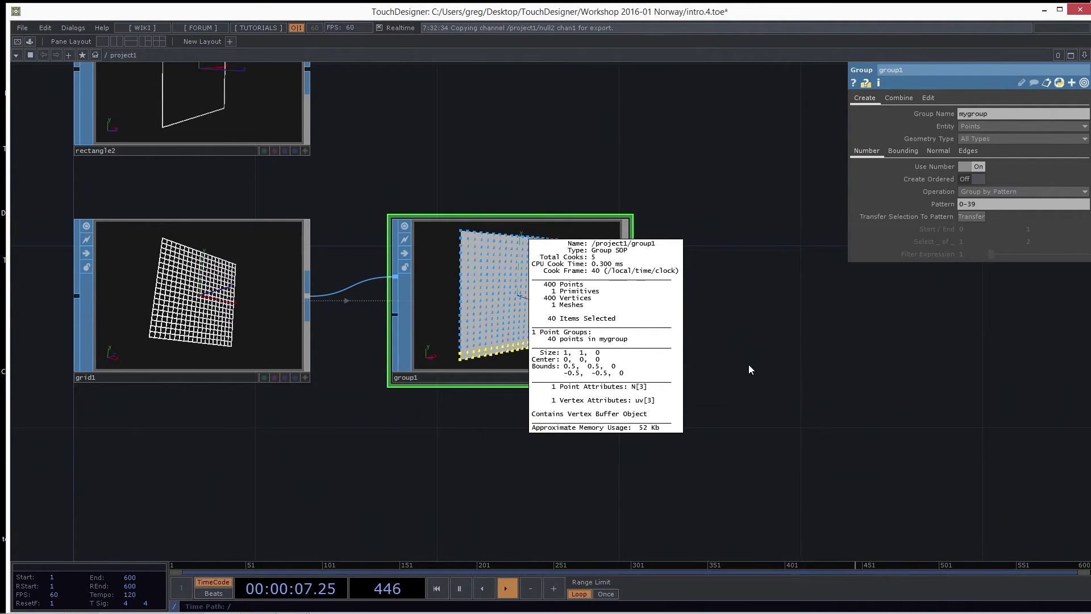
Append a Transform SOP to group1's output
left_click_drag(731, 326, 694, 322)
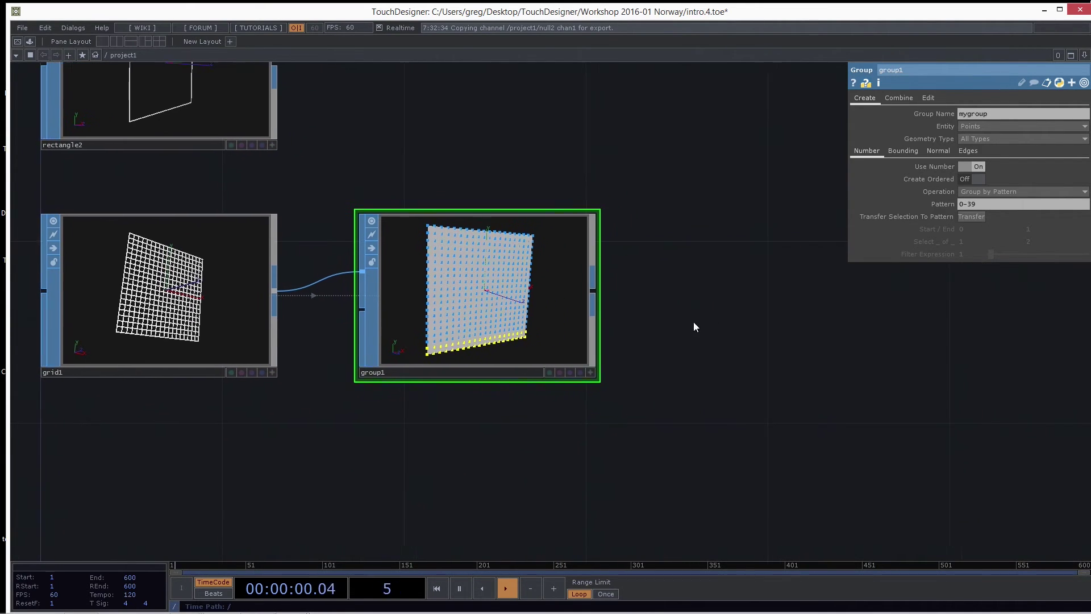
right_click(588, 291)
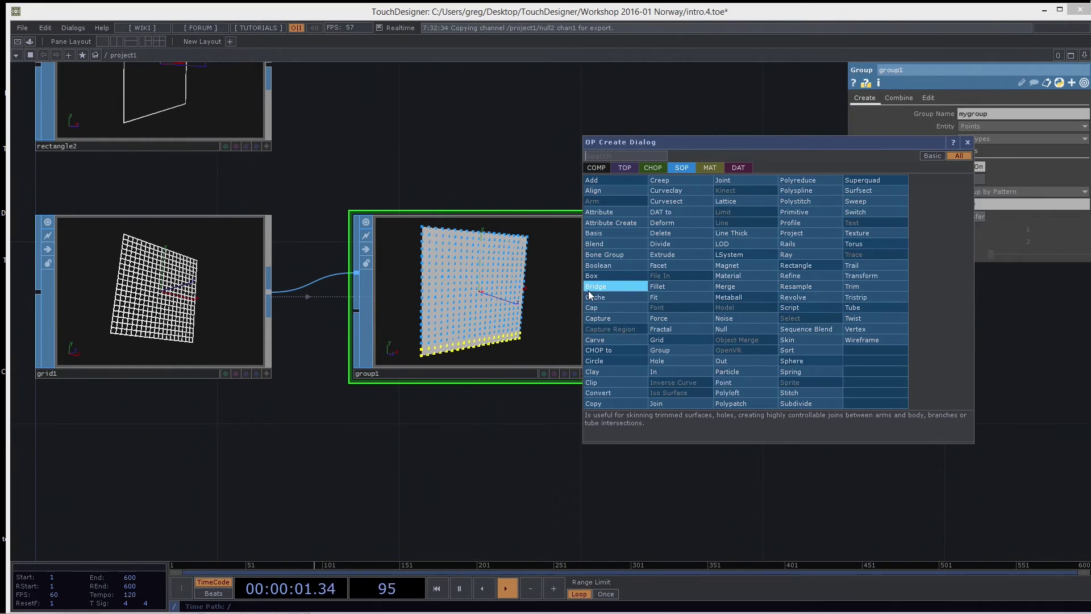
left_click(852, 276)
left_click(783, 296)
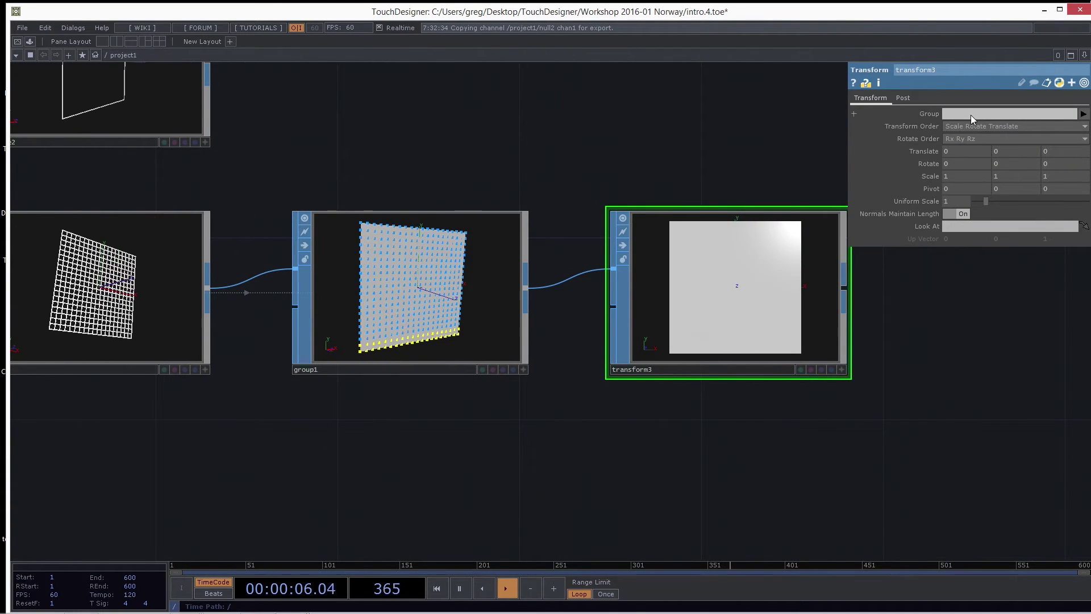
Restrict transform3 to the group mygroup and set its X Scale to 0.5
left_click(1084, 113)
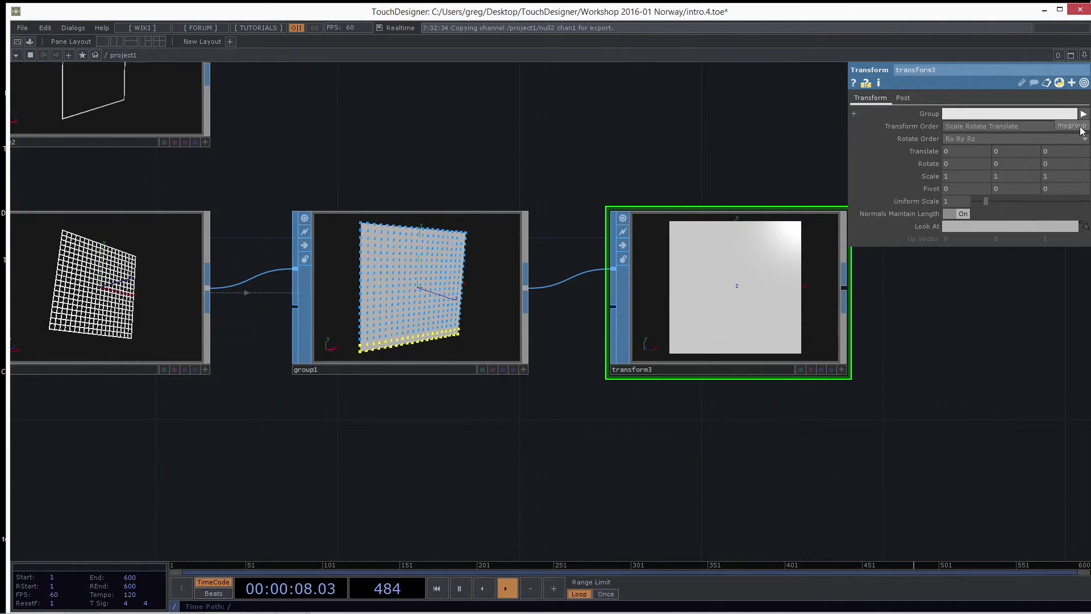
left_click(1073, 125)
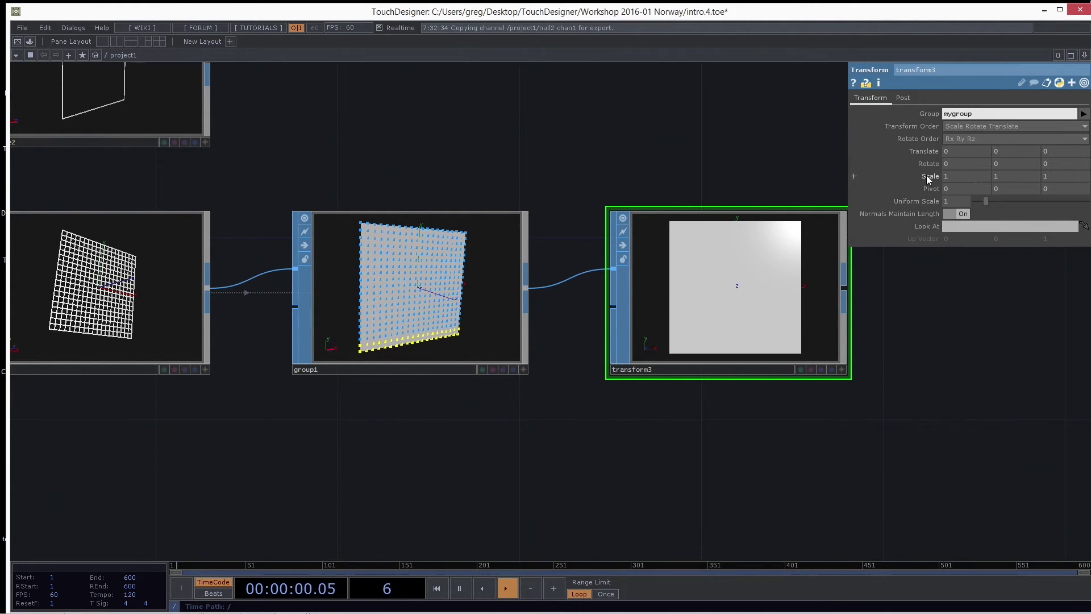
middle_click_drag(961, 177, 956, 156)
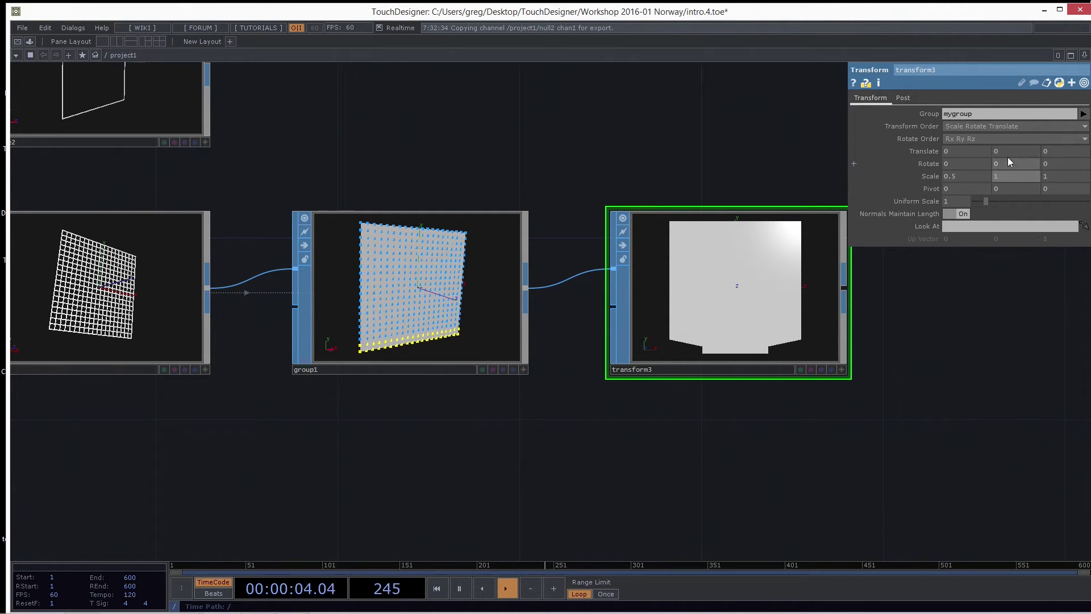
middle_click_drag(1000, 154, 1000, 152)
scroll(909, 347, "up", 1)
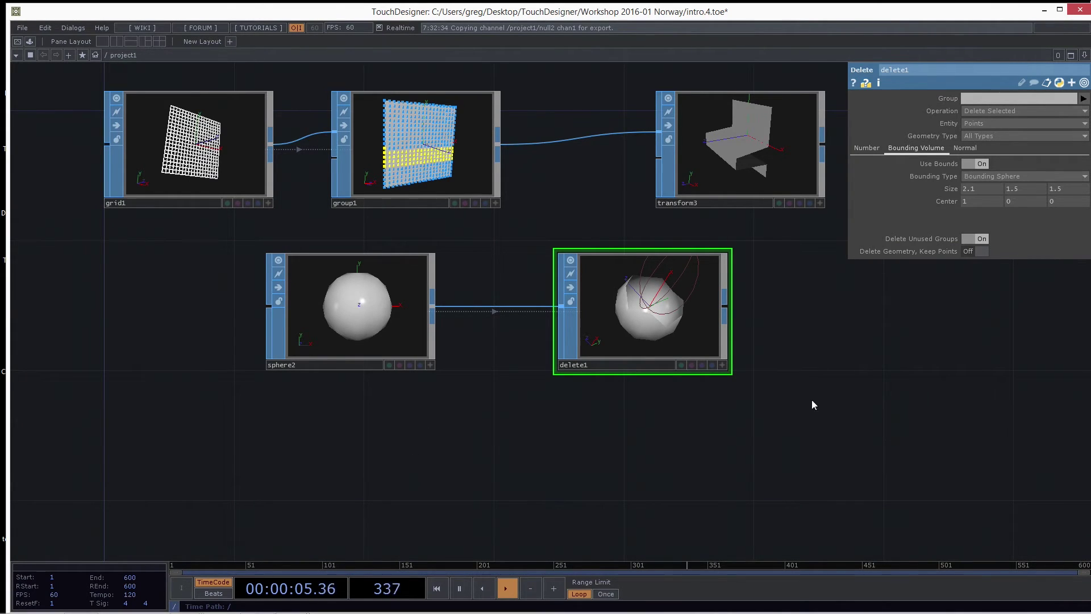
left_click(22, 28)
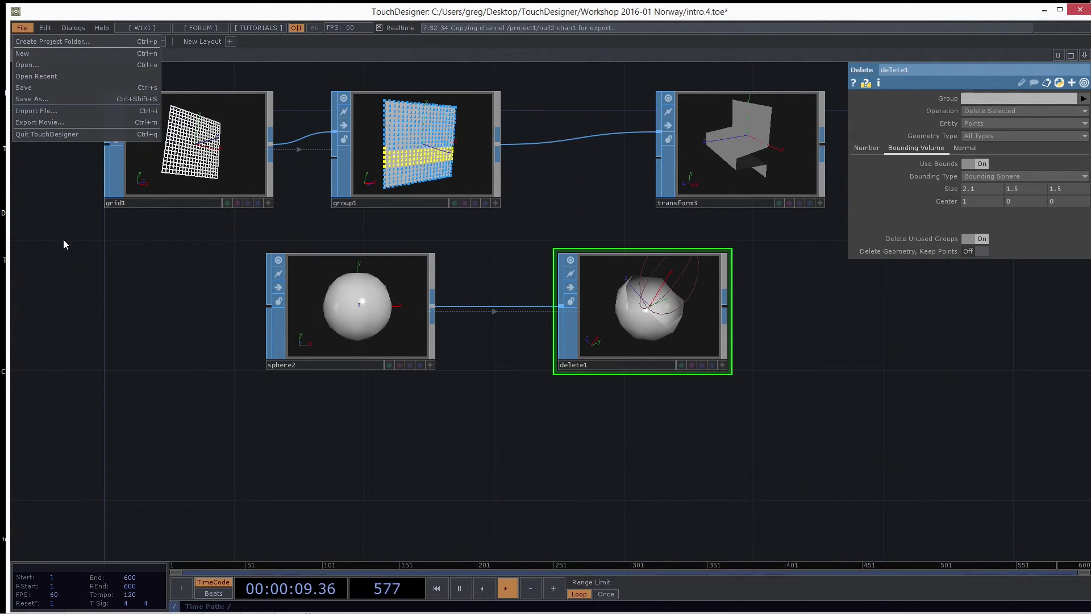
left_click(328, 457)
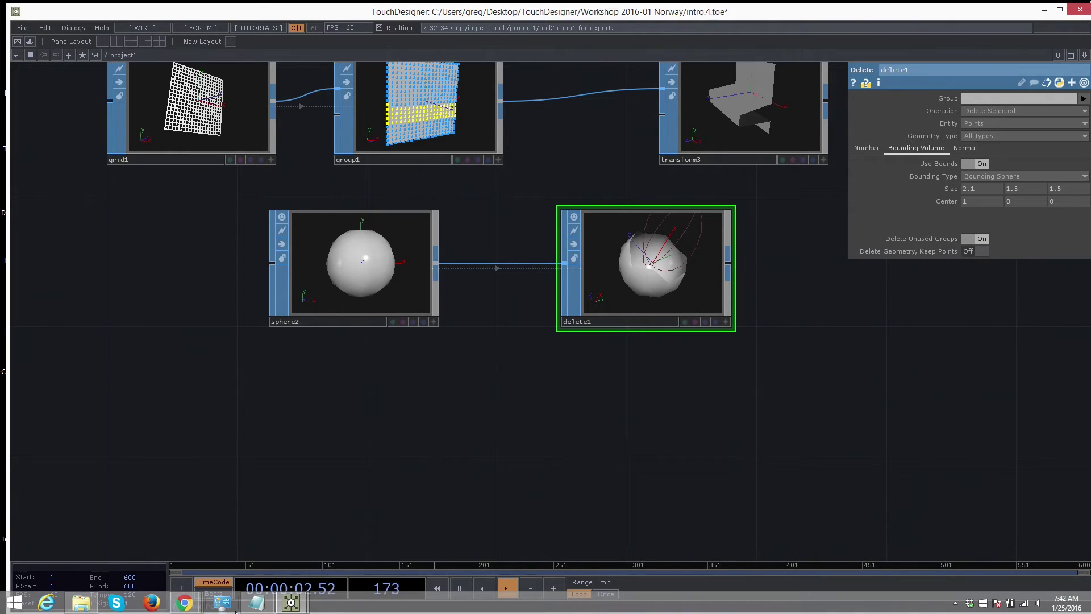
Switch to File Explorer and open the folder C:\Program Files\Derivative\TouchDesigner088
left_click(80, 603)
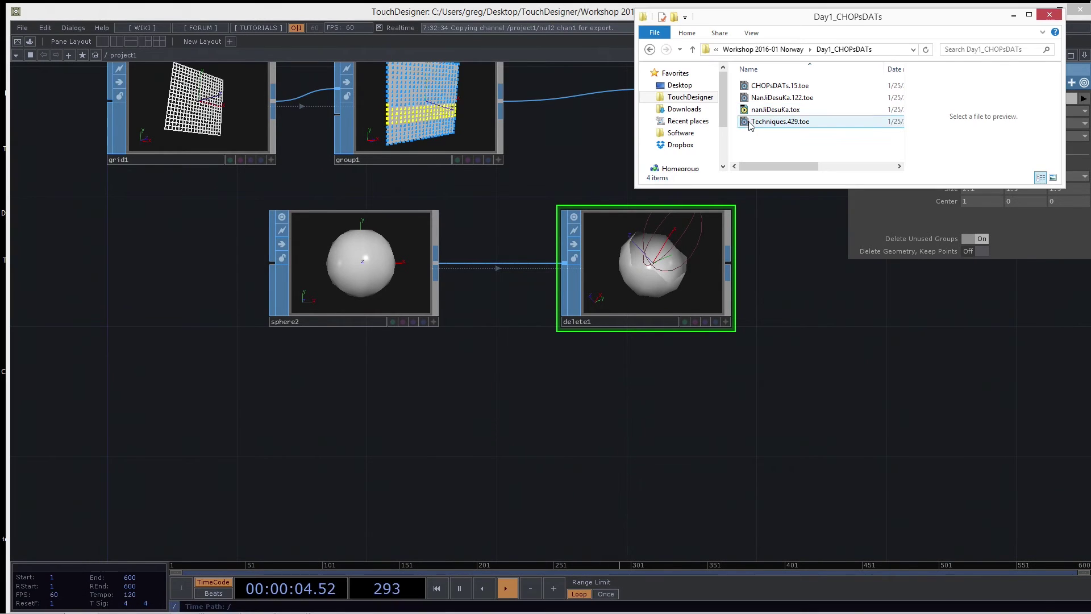
left_click_drag(777, 185, 807, 408)
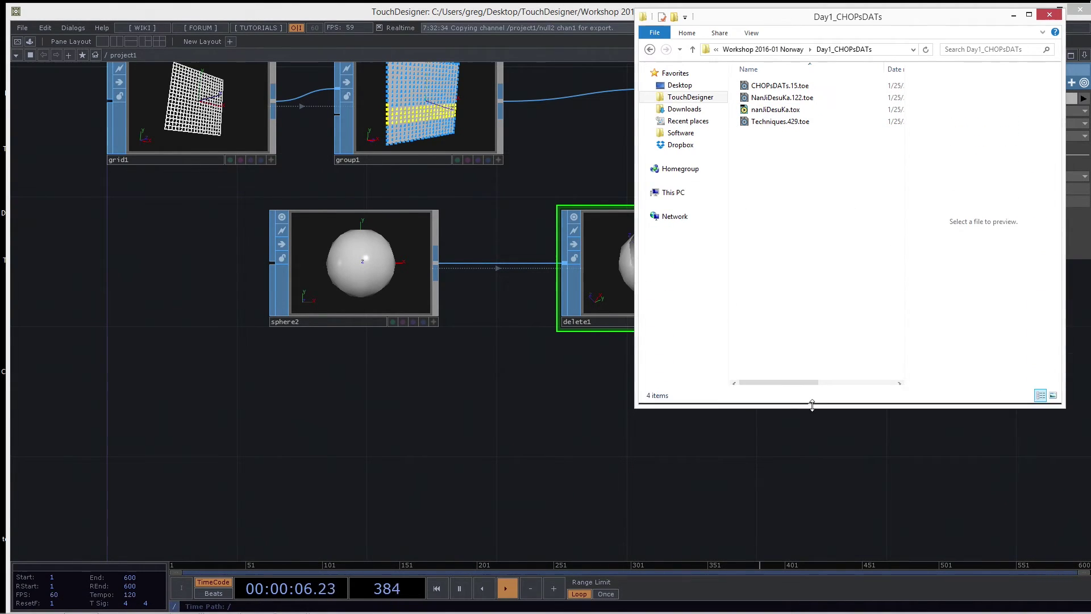
left_click(682, 193)
double_click(762, 192)
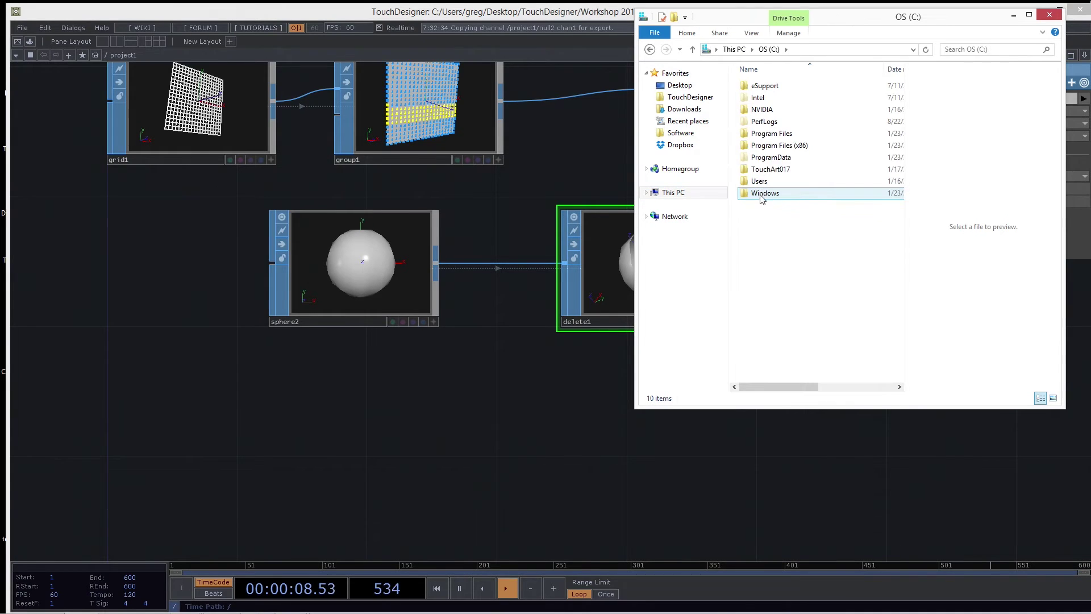
left_click(771, 134)
double_click(772, 134)
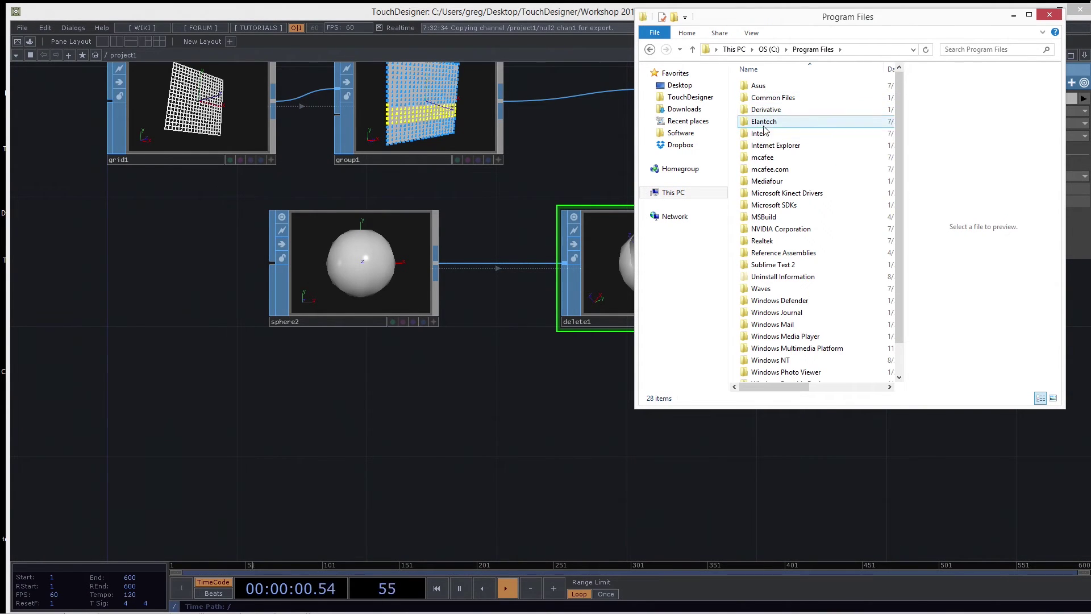
double_click(767, 112)
double_click(777, 86)
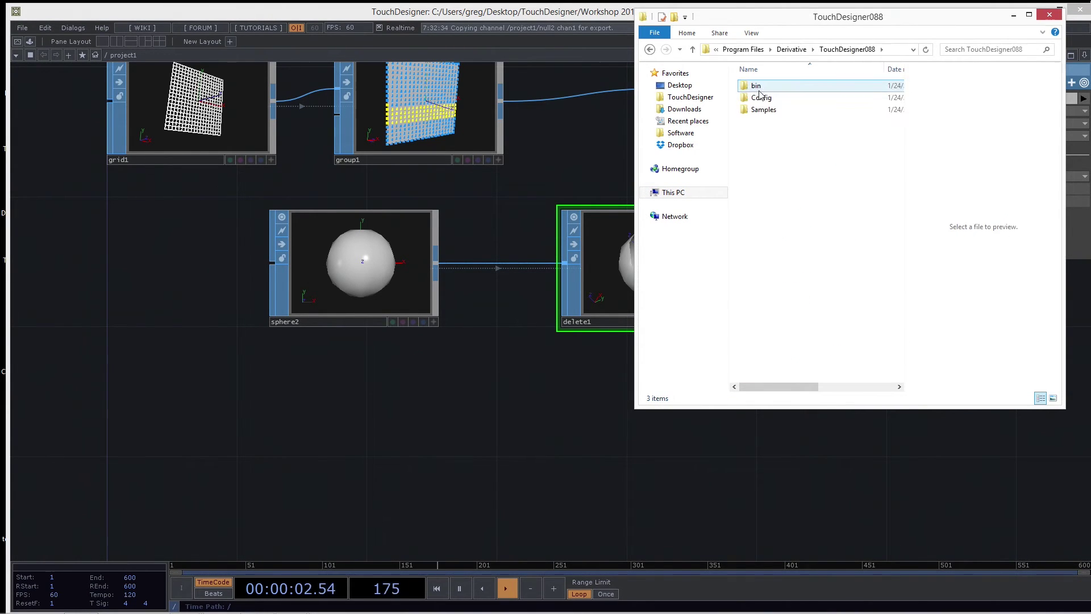
Import tyran.fbx from the Samples\FBX folder into the project1 network, placing it below sphere2
left_click(759, 111)
double_click(758, 111)
left_click(762, 156)
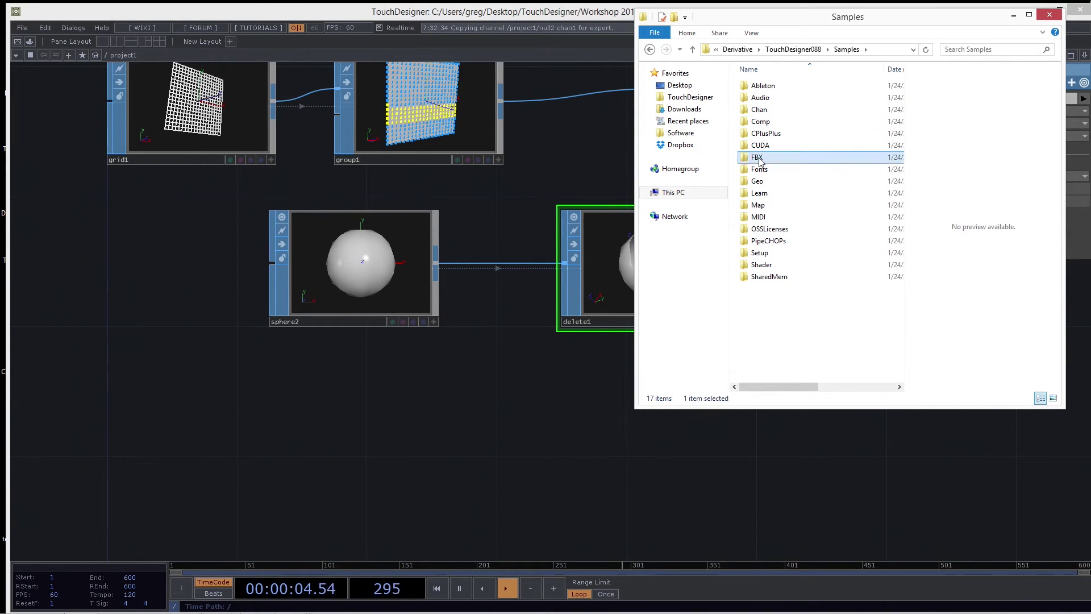
double_click(761, 156)
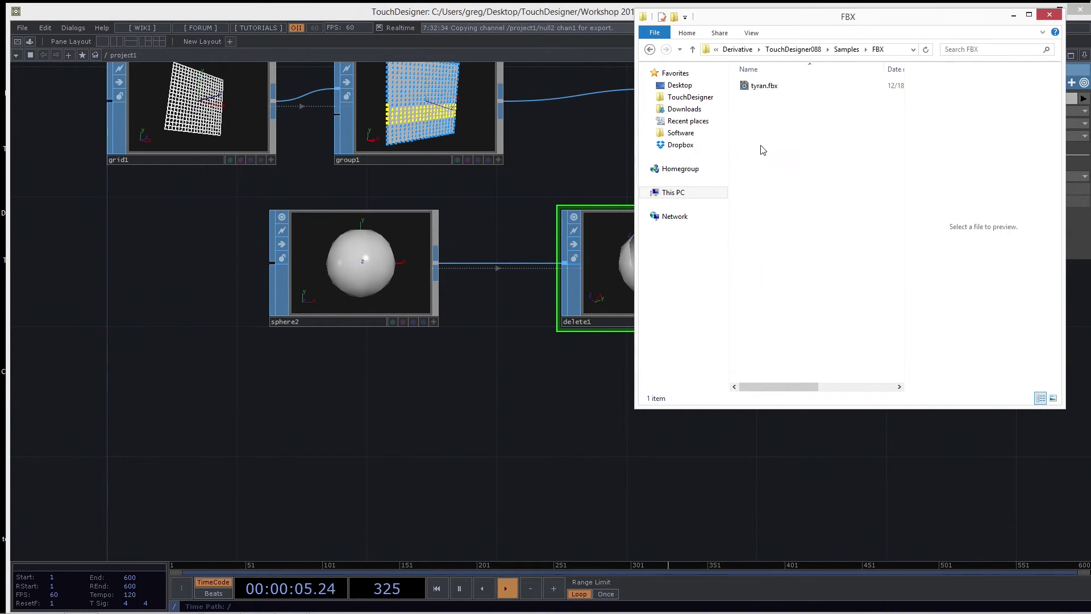
left_click(765, 88)
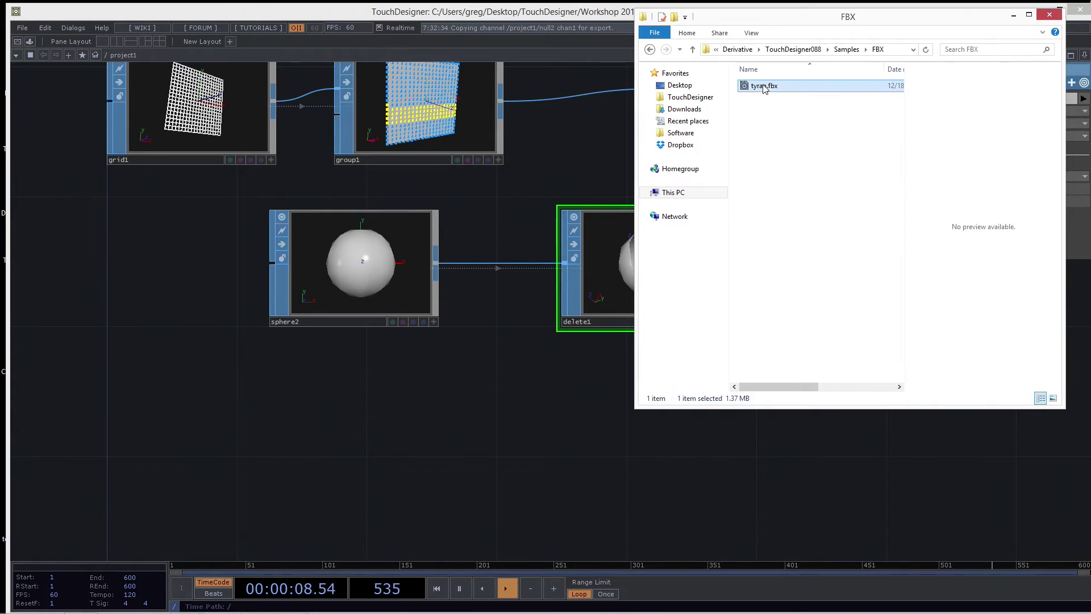
left_click_drag(367, 460, 372, 455)
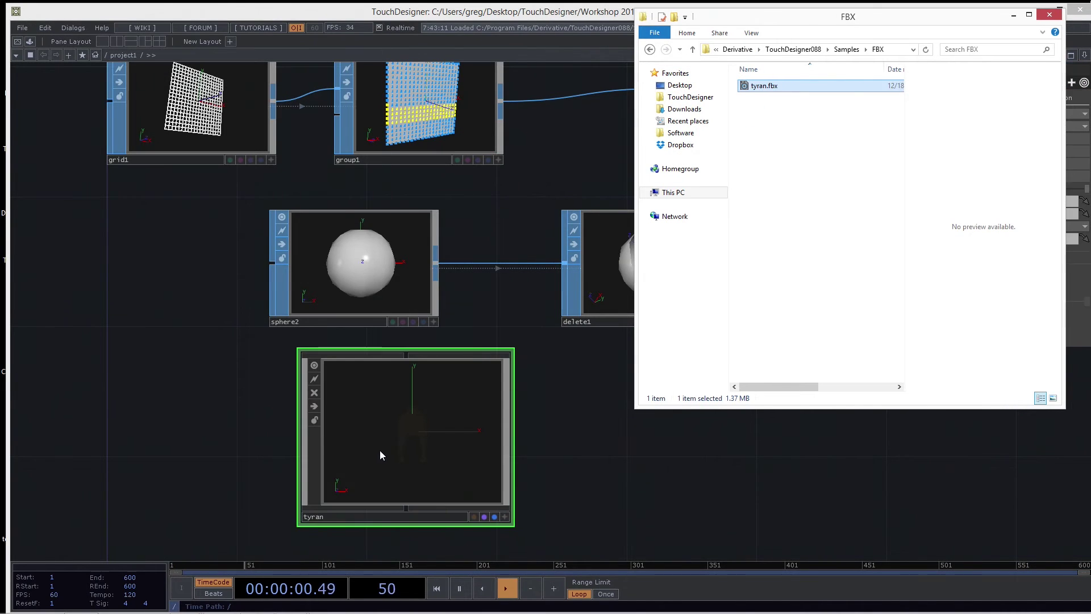
Inspect the imported tyran model from another angle in its node viewer
scroll(454, 421, "up", 4)
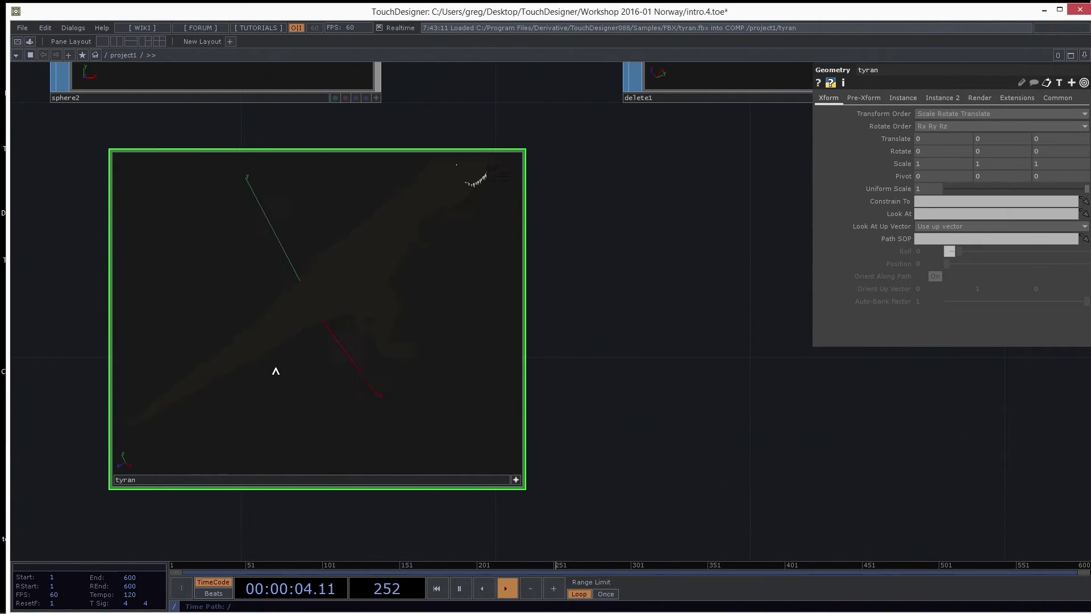
left_click_drag(276, 371, 392, 327)
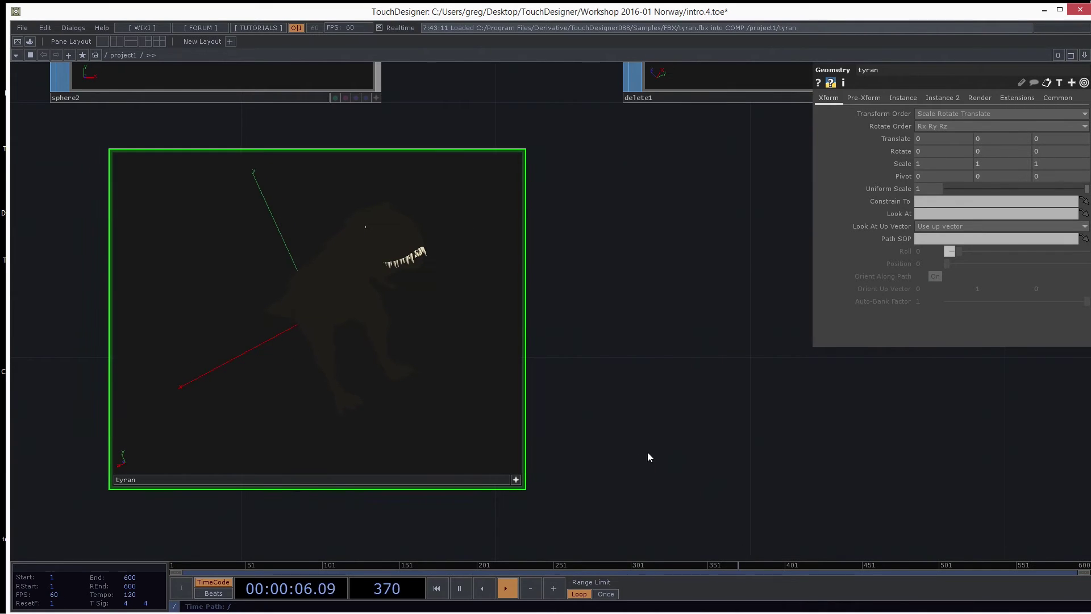
left_click(515, 480)
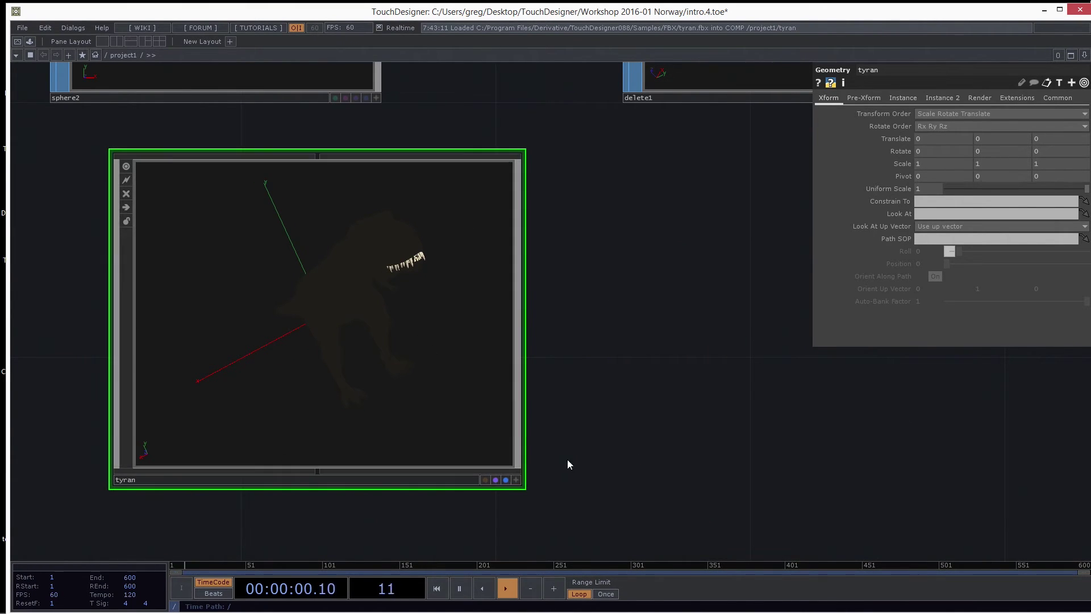
Examine the nested geometry inside tyran through MaxToFilmbox_Root down to Object3's contents, and return to project1
key("i")
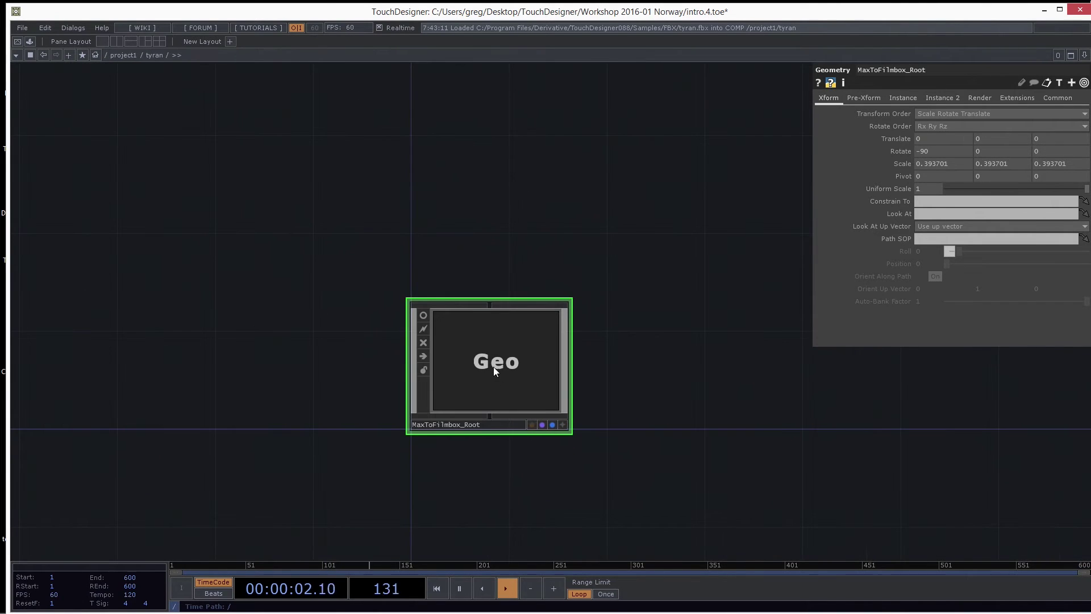
key("i")
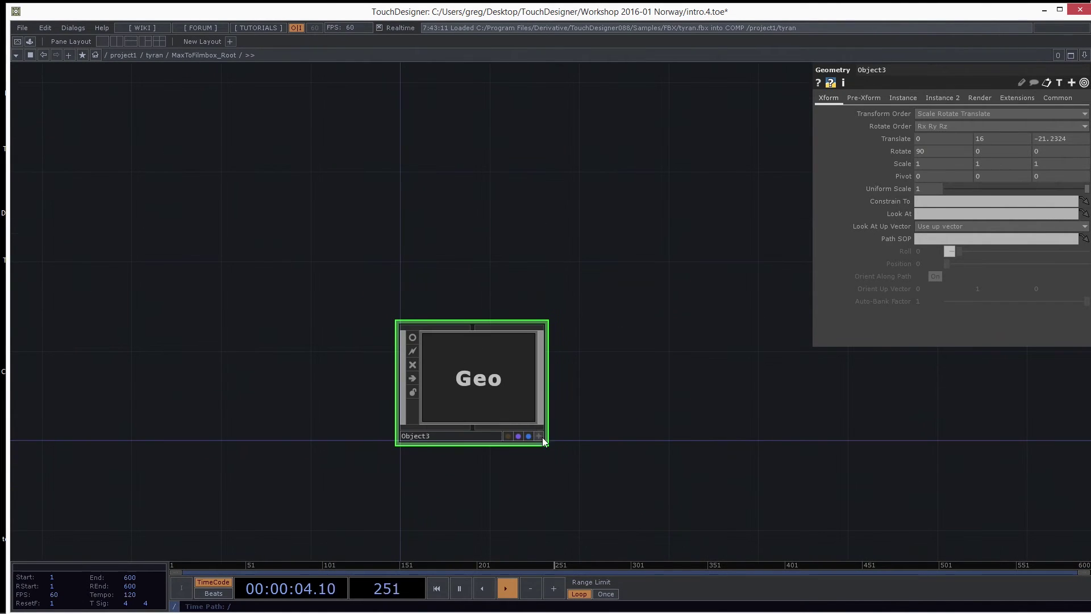
left_click(539, 435)
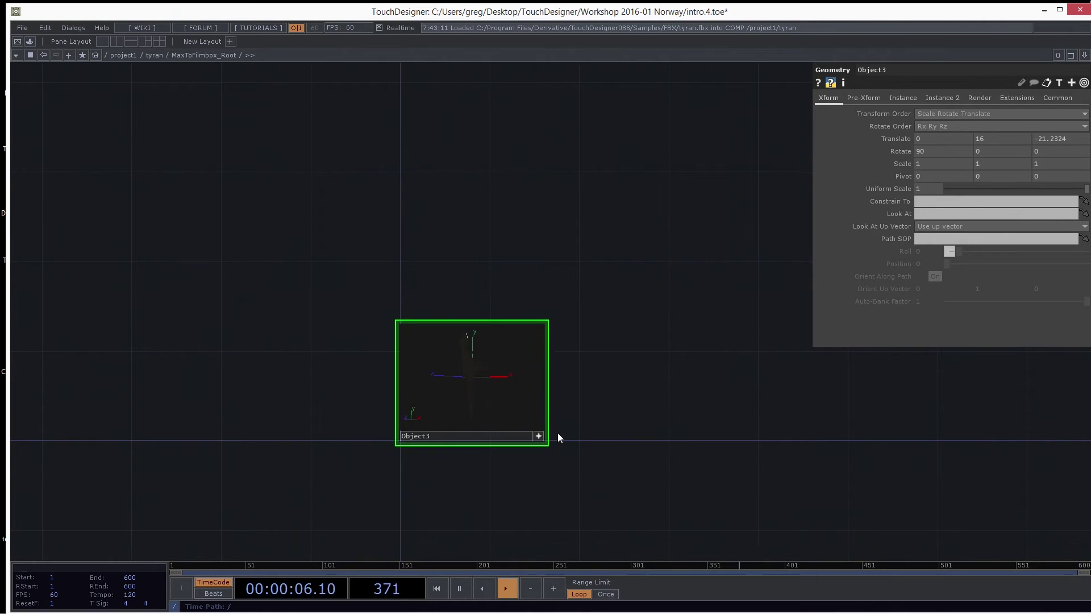
key("i")
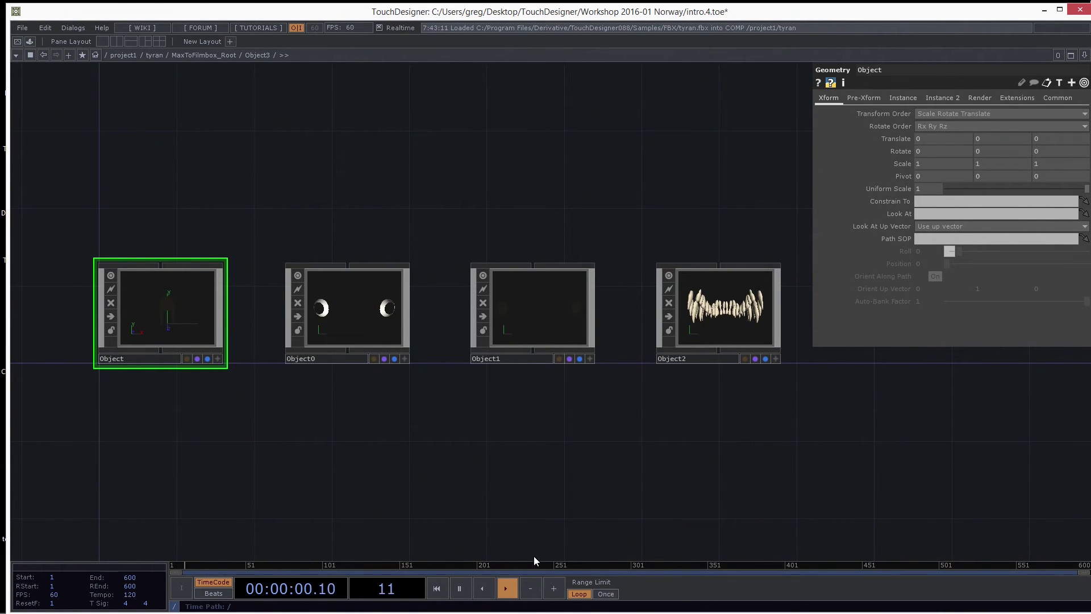
key("u")
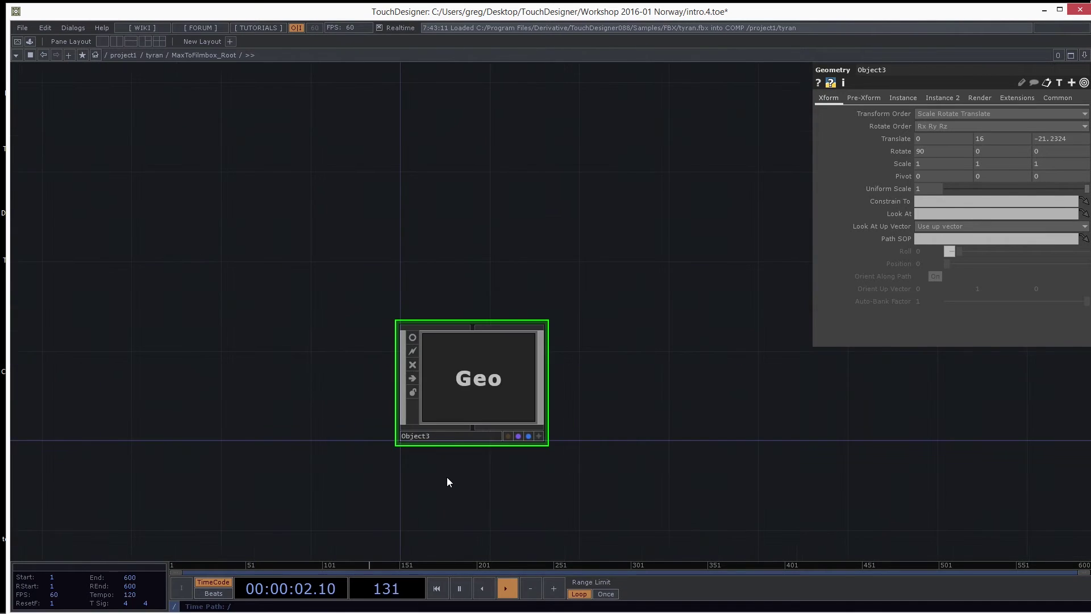
key("u")
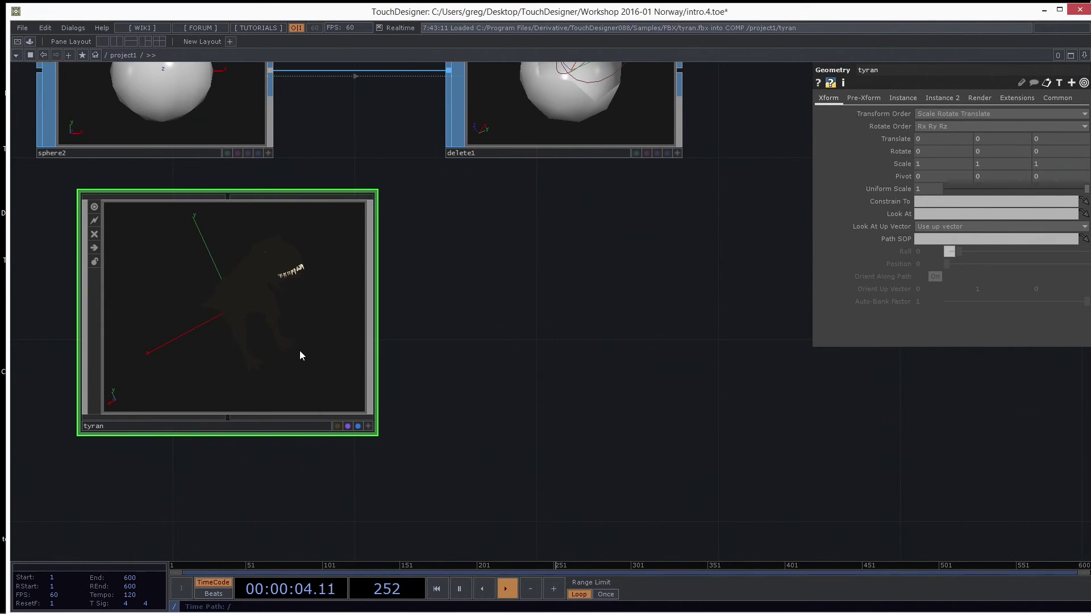
Delete the tyran component from project1 and return to the sphere2 node
key("Delete")
middle_click_drag(292, 431, 449, 410)
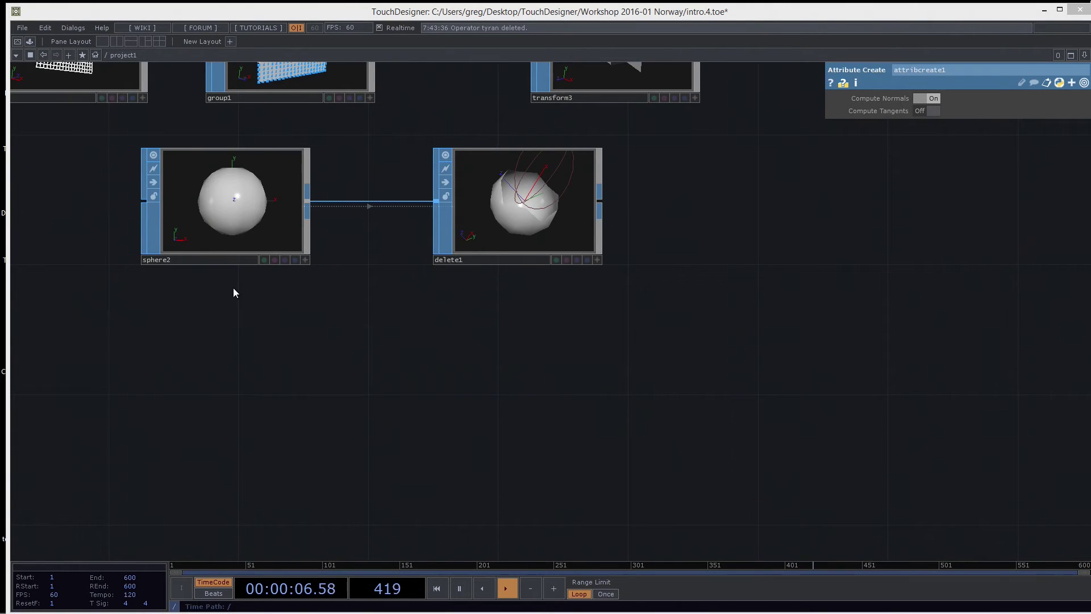
left_click_drag(285, 195, 352, 273)
left_click(352, 272)
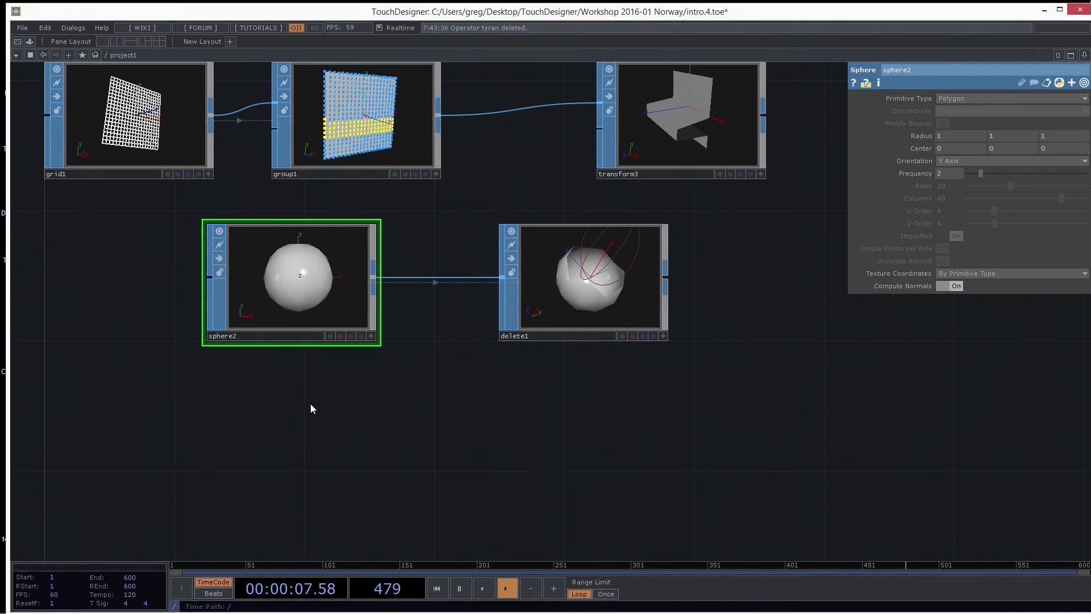
Add a Sphere SOP below sphere2 and set its Columns to 20
left_click_drag(259, 476, 271, 357)
key("Tab")
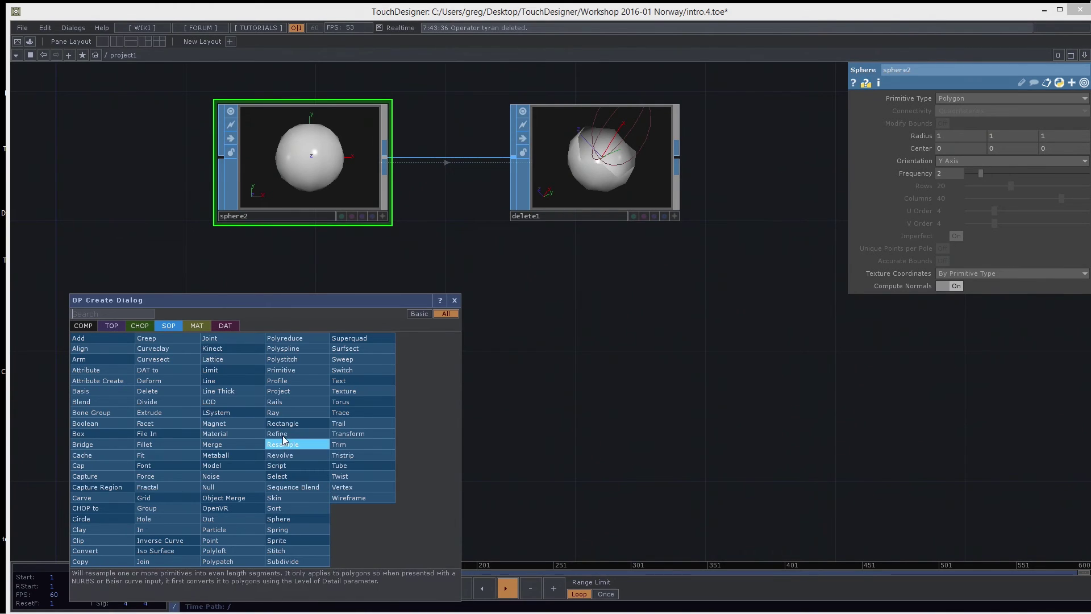
left_click(292, 518)
left_click(237, 368)
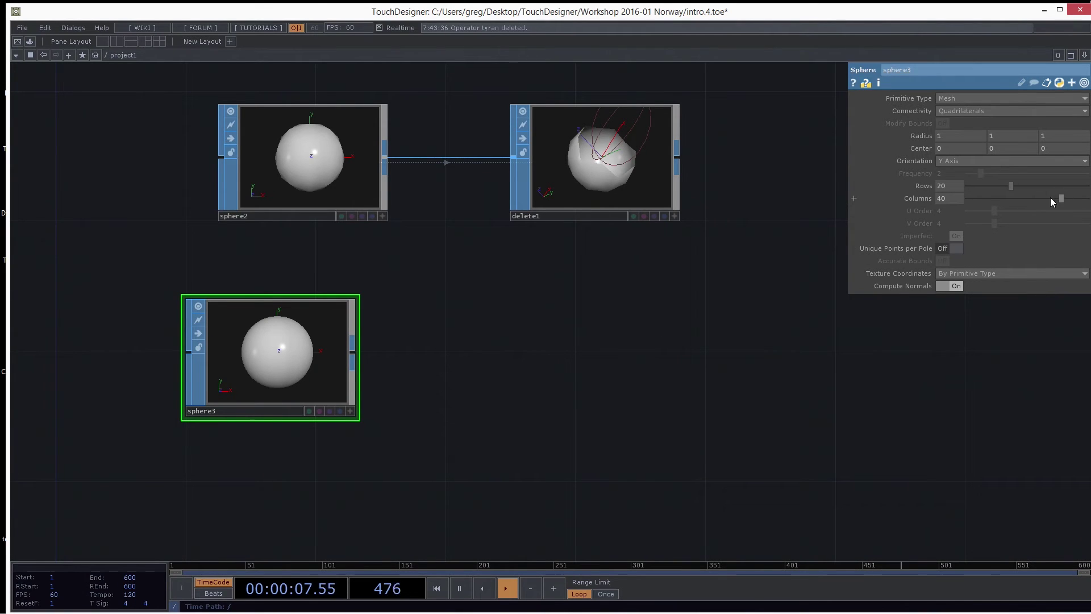
left_click(1011, 199)
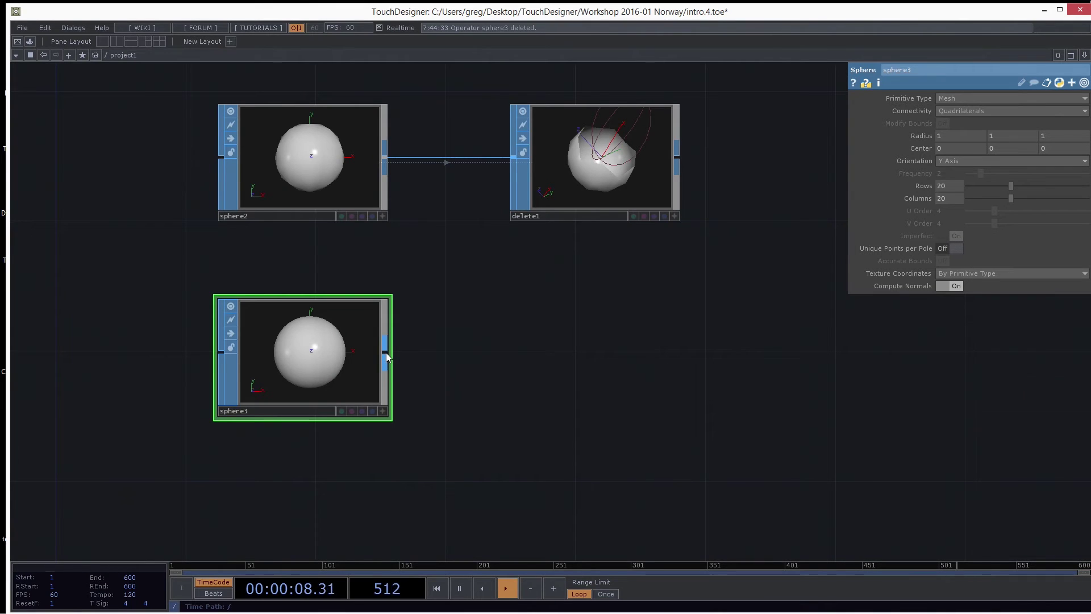
Append a Particle SOP to sphere3's output
right_click(386, 352)
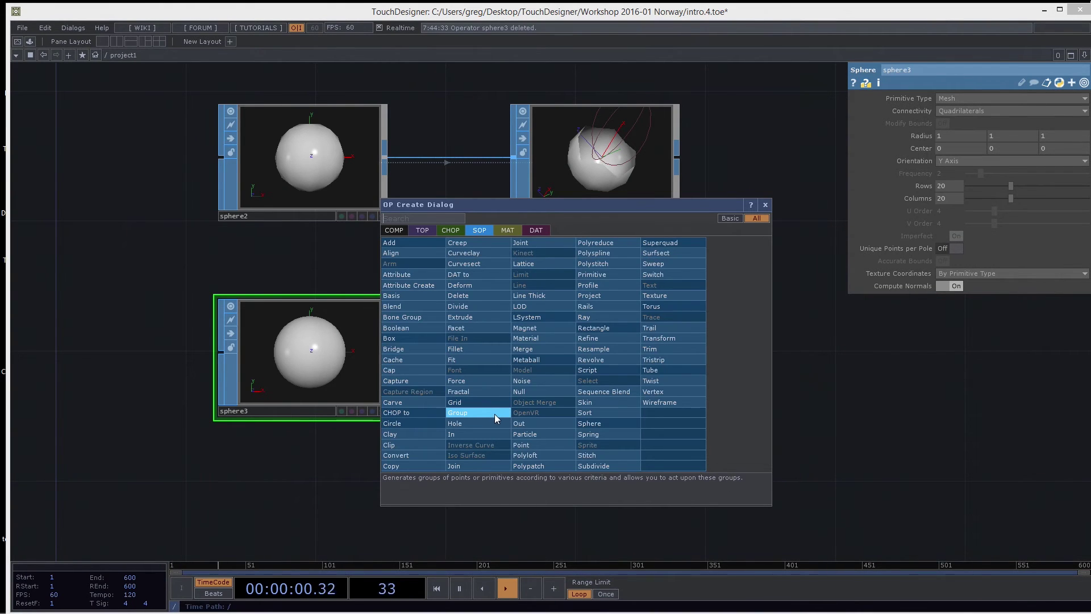
type("part")
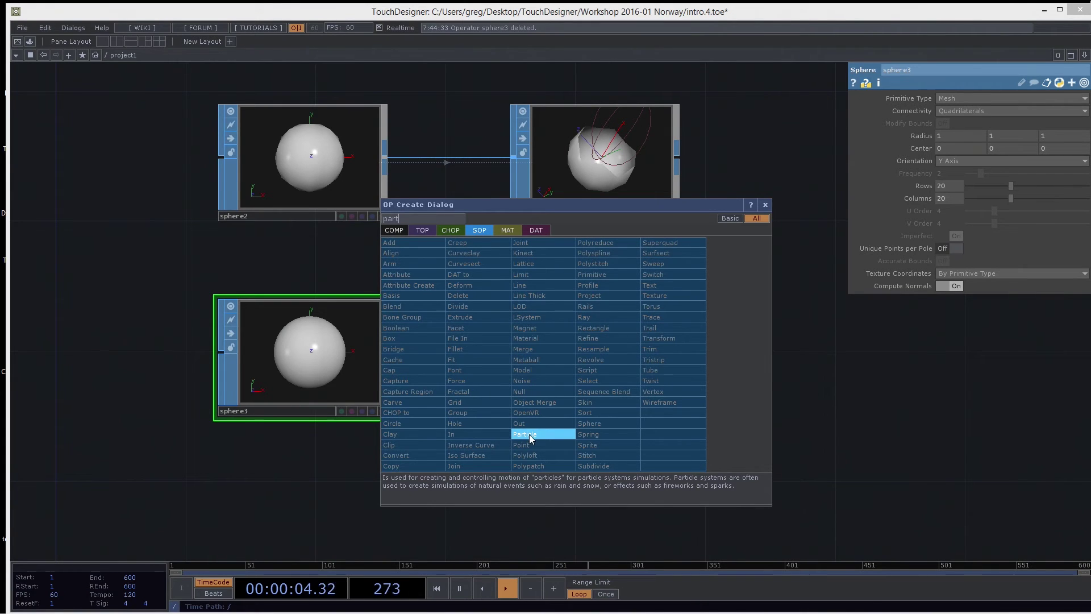
left_click(529, 435)
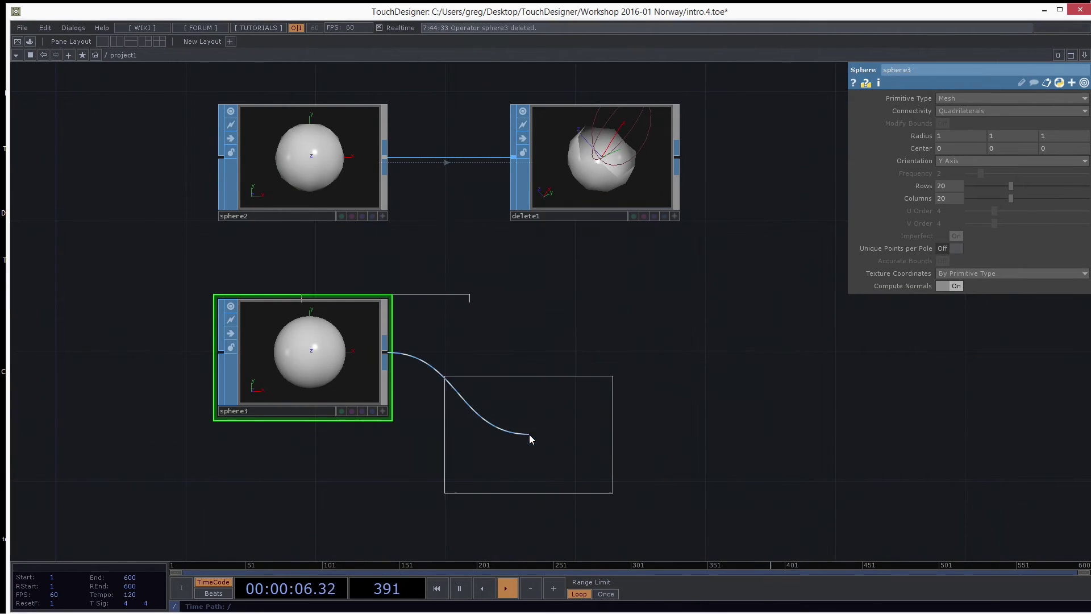
left_click(557, 359)
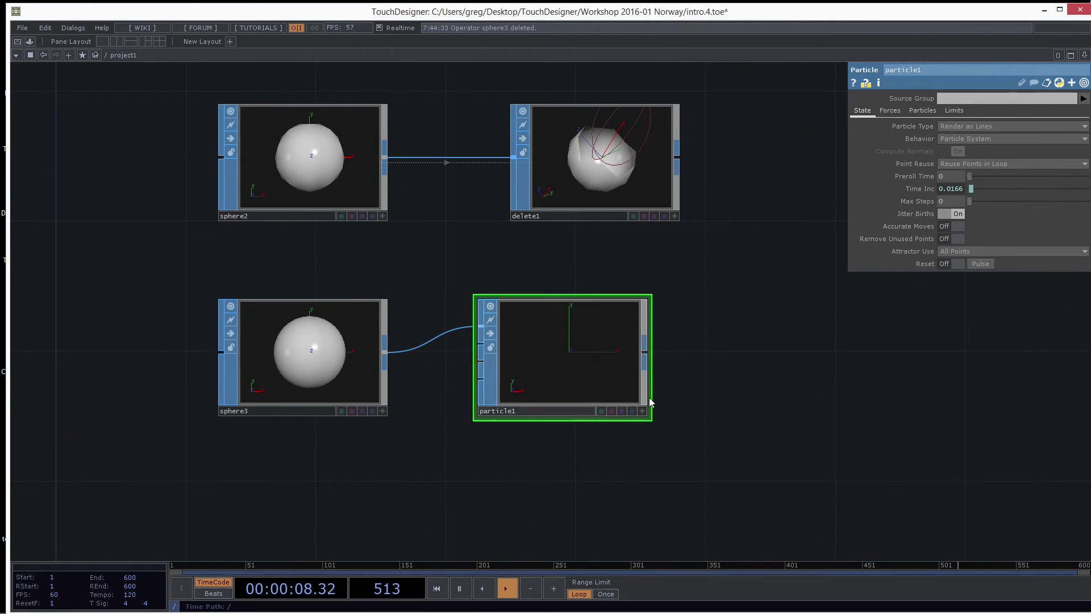
Turn on the point markers for all geometry in particle1's viewer through its display options
scroll(690, 397, "up", 4)
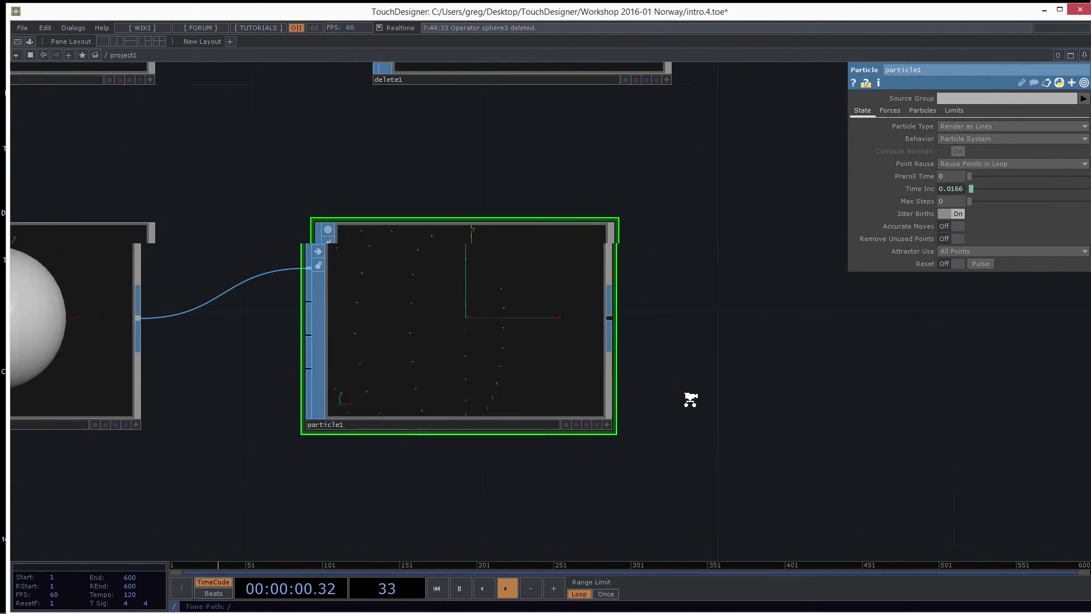
scroll(690, 395, "down", 1)
left_click_drag(691, 389, 703, 385)
left_click_drag(699, 444, 740, 445)
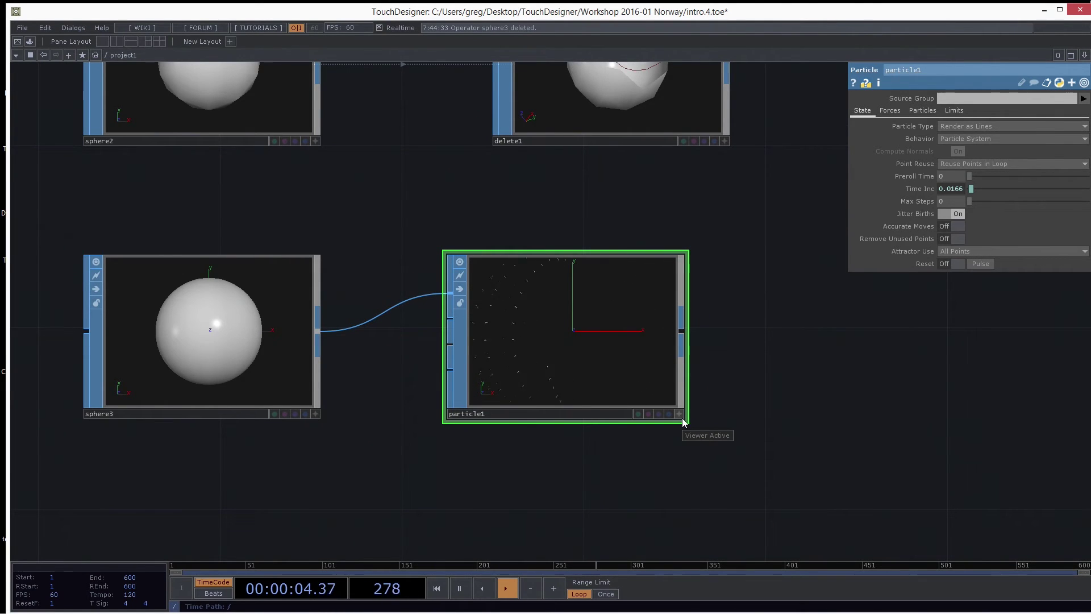
left_click(679, 415)
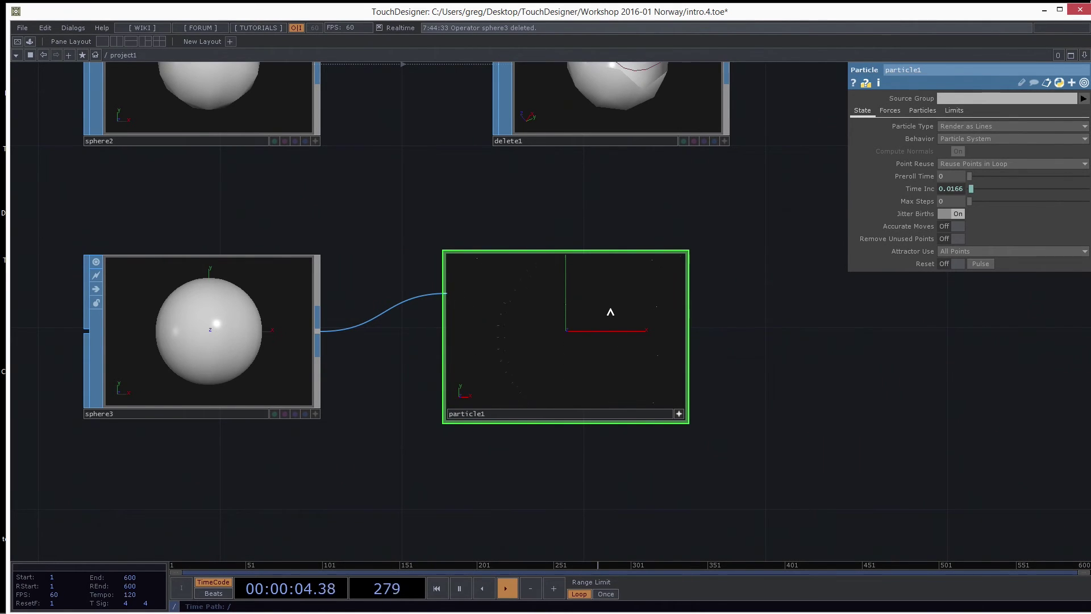
key("d")
left_click_drag(240, 62, 312, 78)
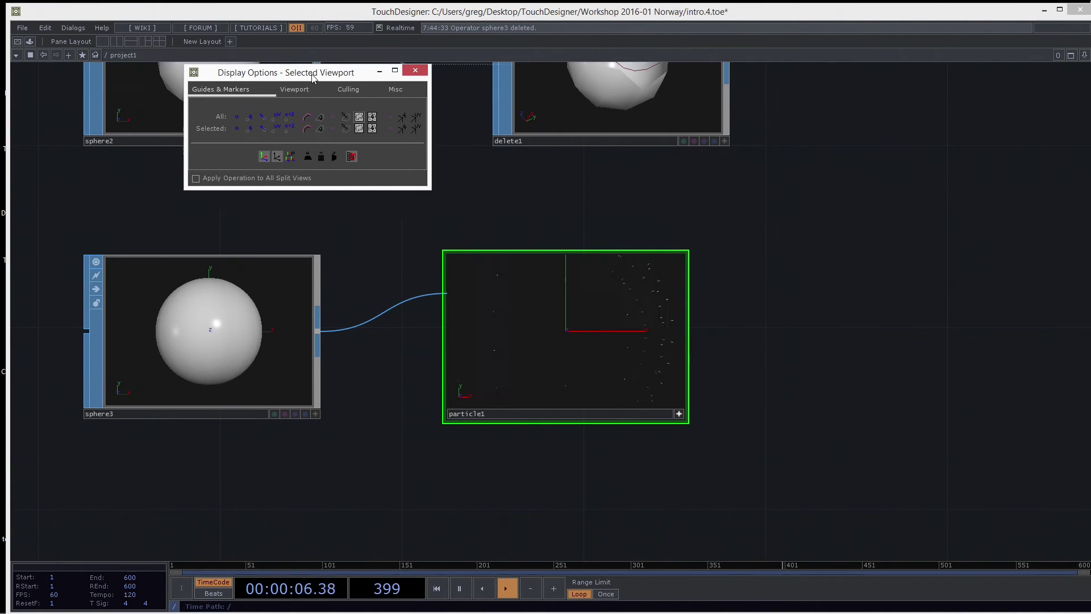
left_click_drag(313, 79, 339, 91)
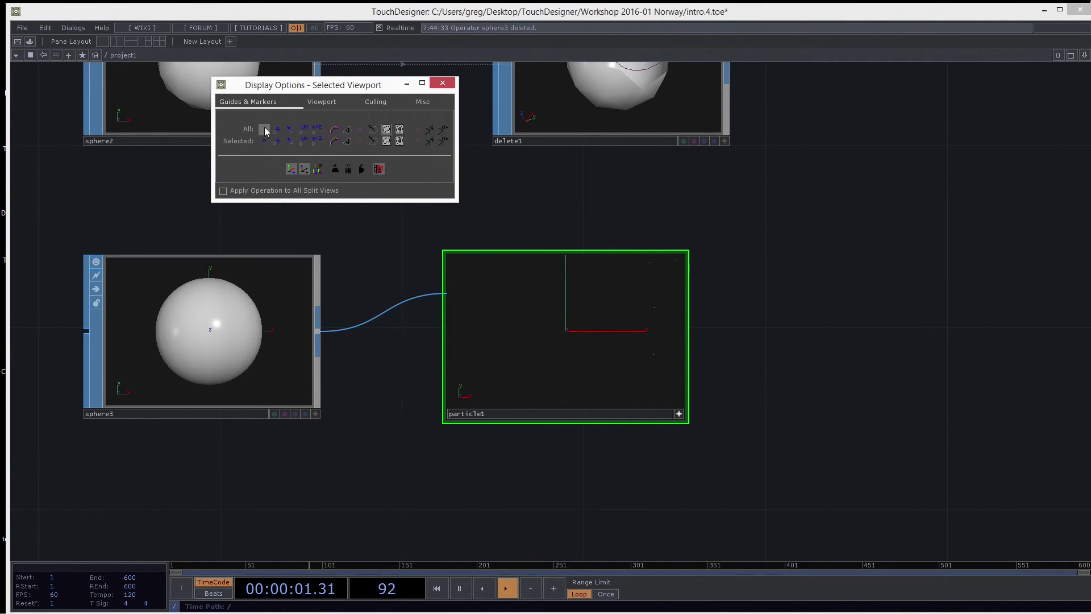
left_click(264, 129)
left_click(441, 84)
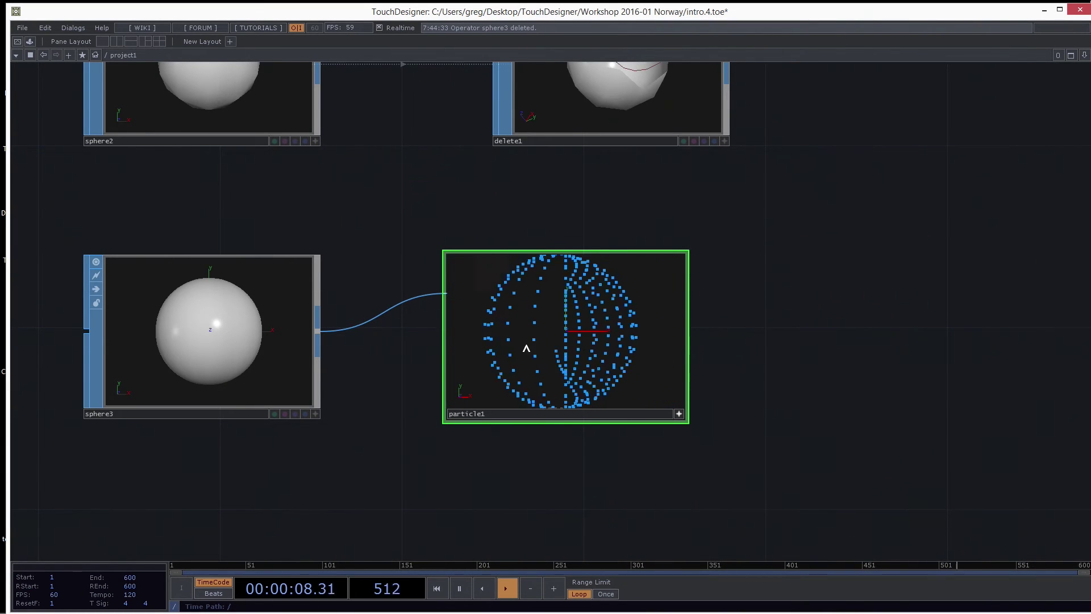
Bring back particle1's parameters and examine the emitted points in its node viewer
key("p")
left_click(678, 413)
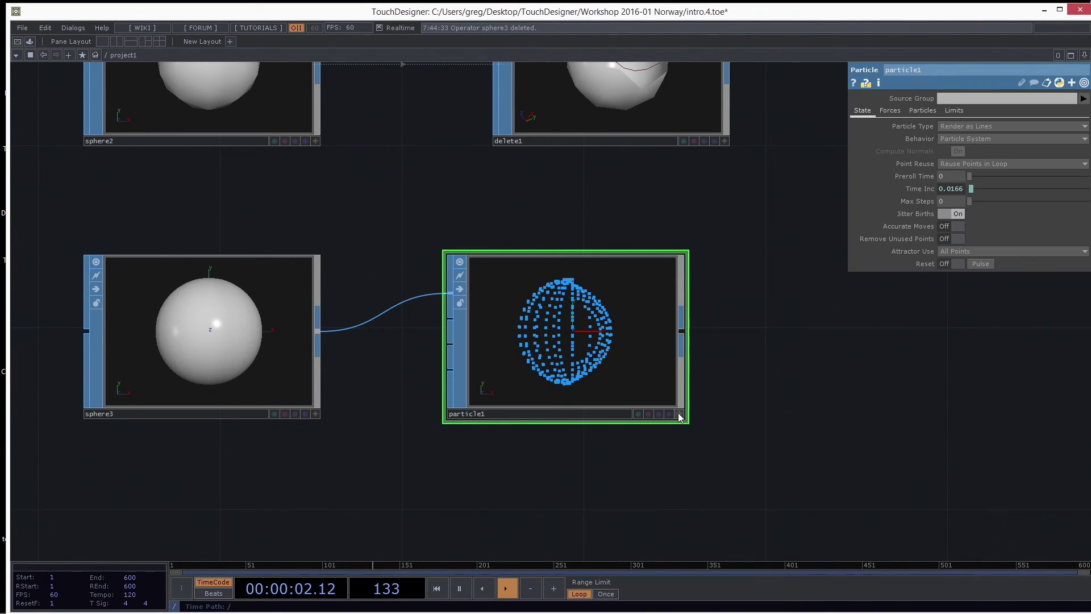
left_click_drag(572, 346, 664, 347)
left_click_drag(824, 356, 710, 366)
left_click_drag(571, 342, 524, 339)
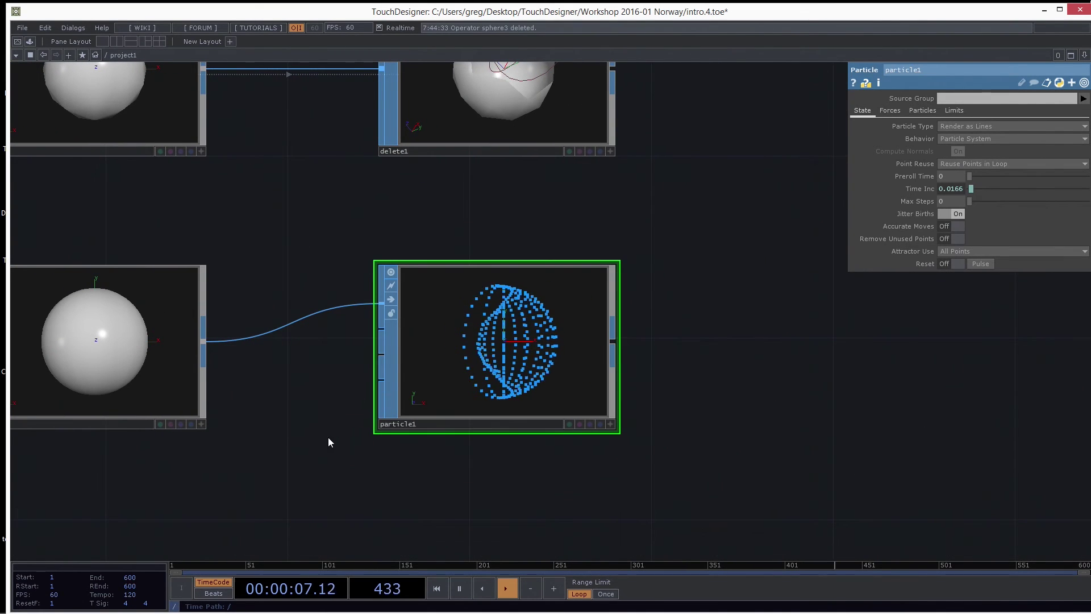
left_click_drag(328, 437, 341, 433)
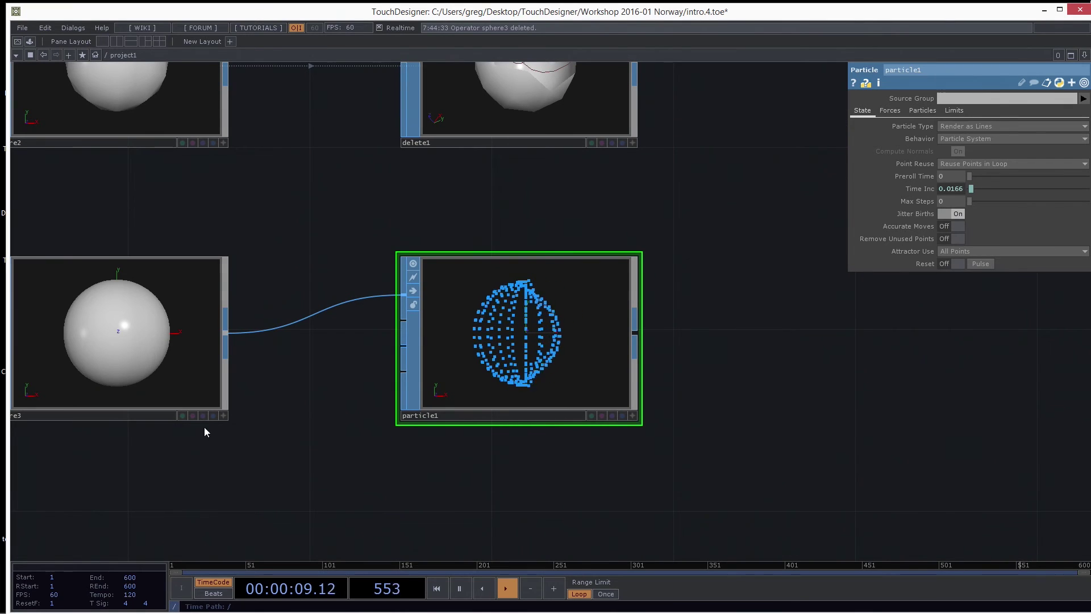
Move sphere3 closer to particle1 and lower particle1's Birth rate to about 24.2
left_click_drag(146, 342, 189, 343)
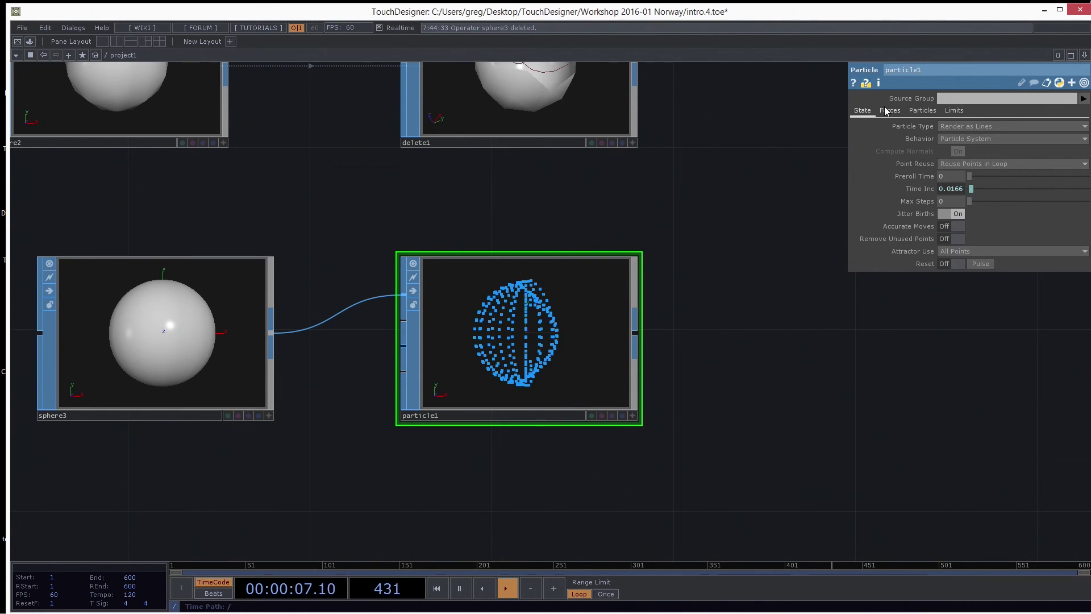
left_click(926, 111)
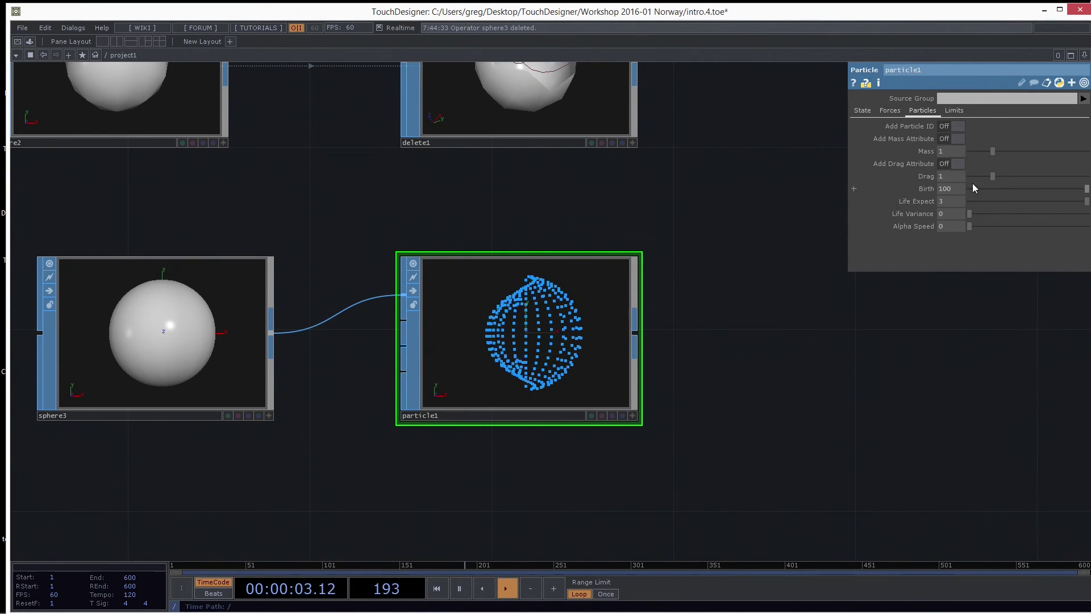
left_click_drag(1086, 189, 997, 192)
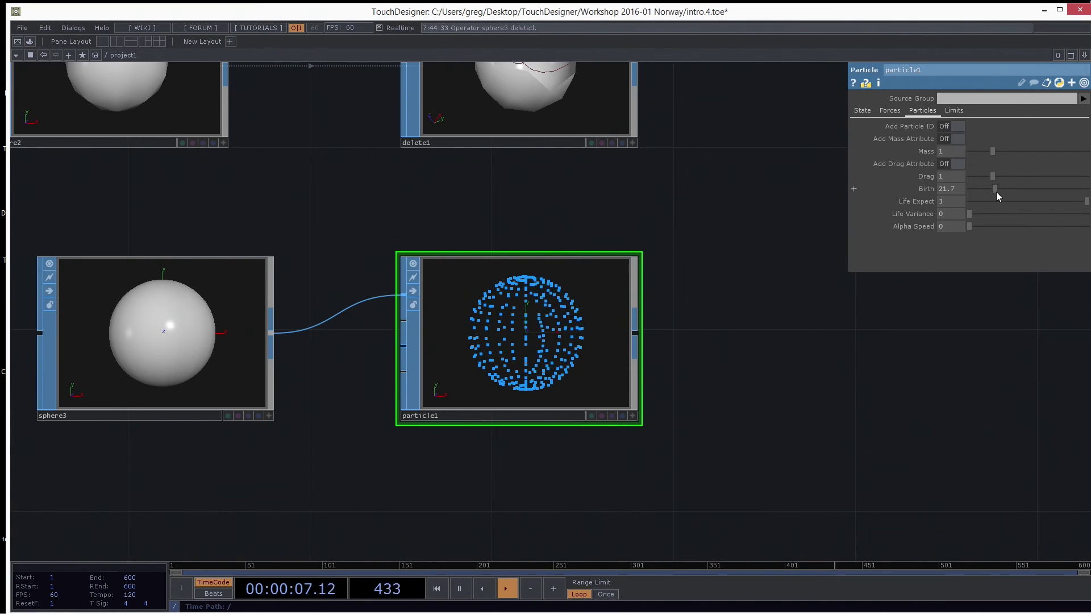
left_click_drag(996, 192, 999, 190)
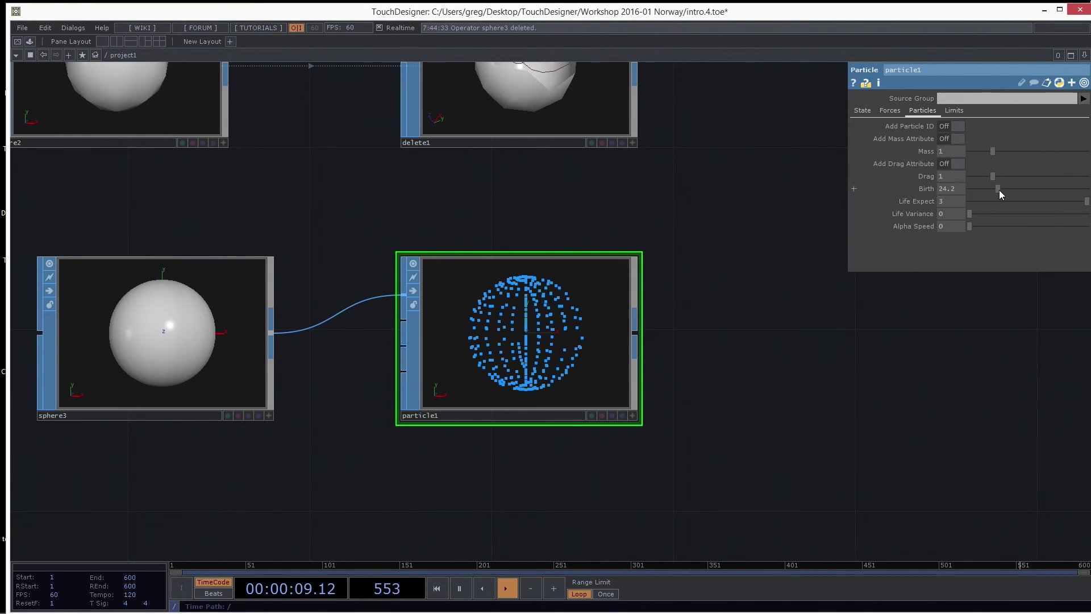
Try a Birth rate of 200 on particle1, and set it back to 100
left_click(962, 188)
type("200")
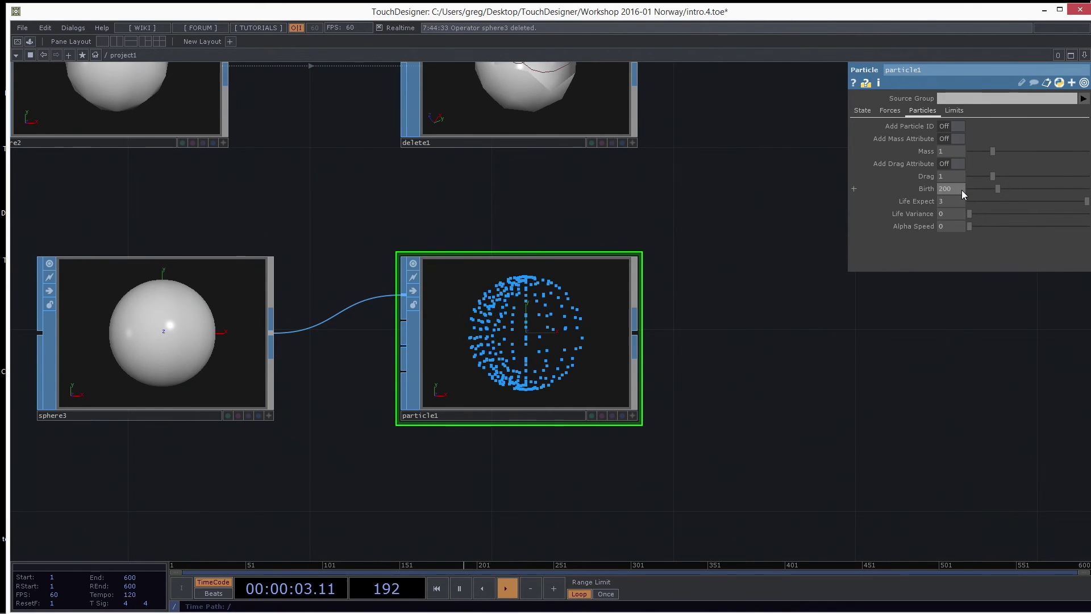
key("Return")
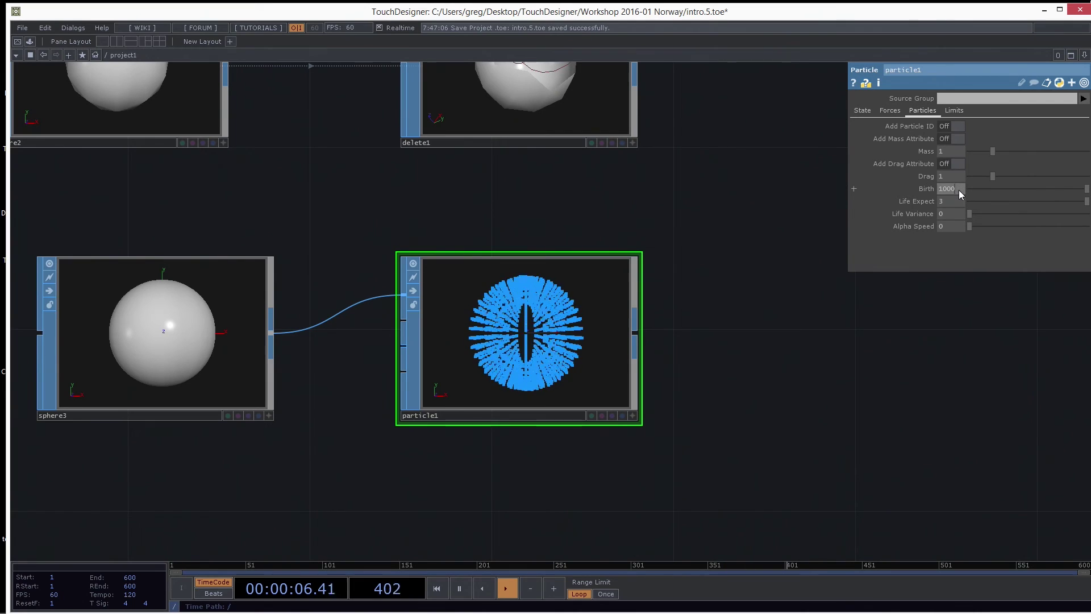
left_click(959, 189)
type("100")
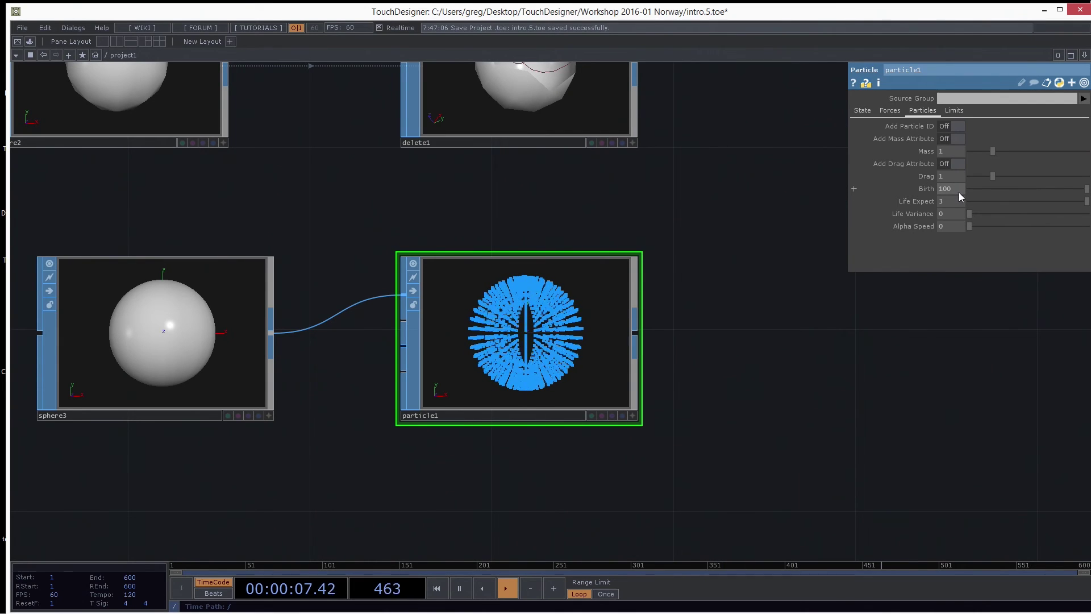
key("Return")
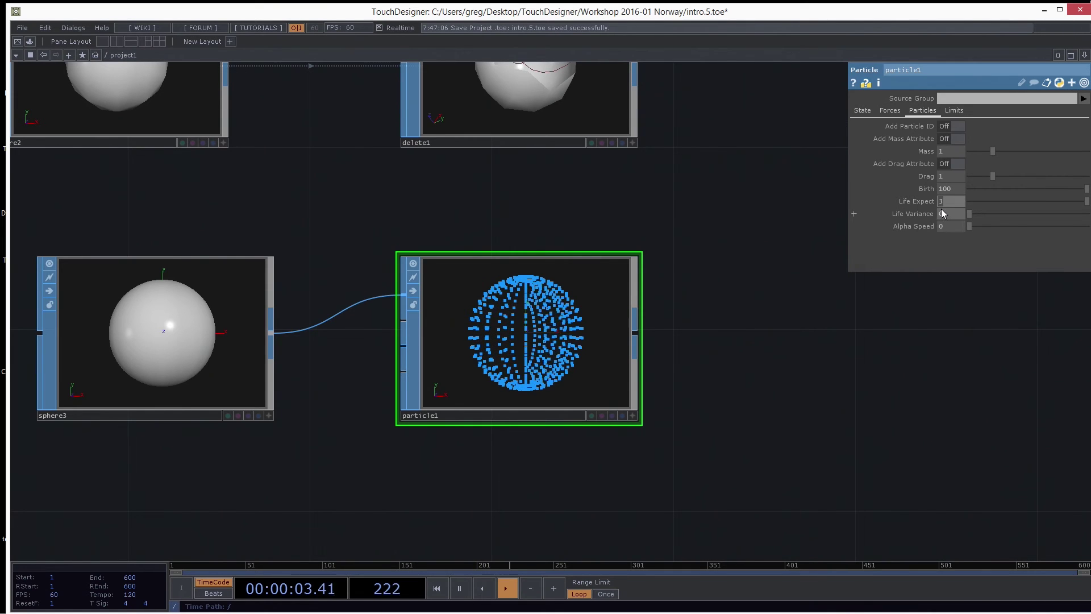
Set particle1's Life Expect to 1 and raise its Life Variance to about 0.58
left_click(945, 201)
type("1")
key("Return")
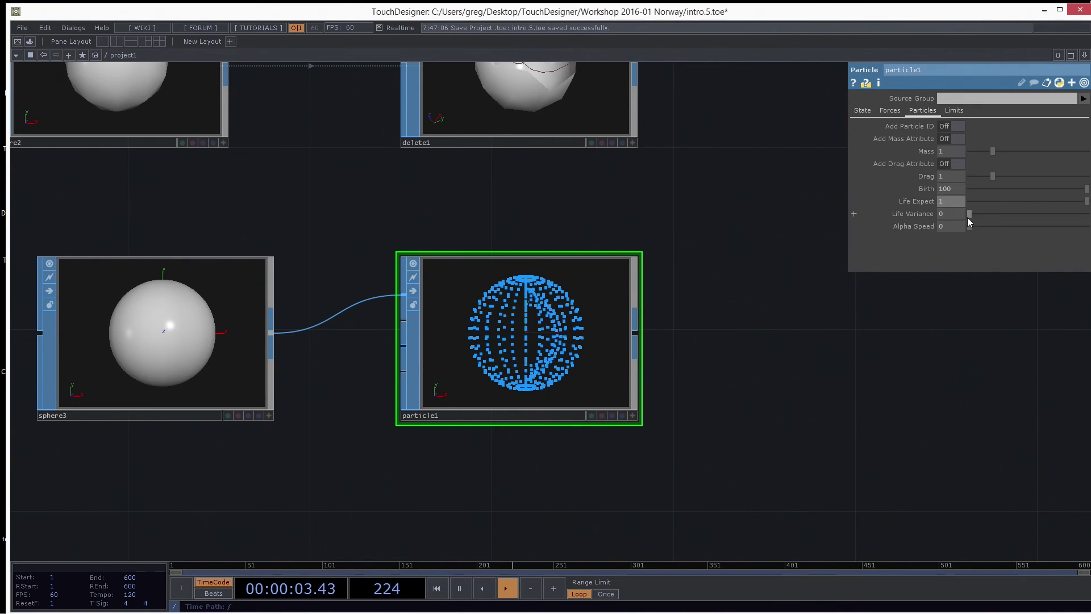
left_click_drag(970, 217, 1039, 214)
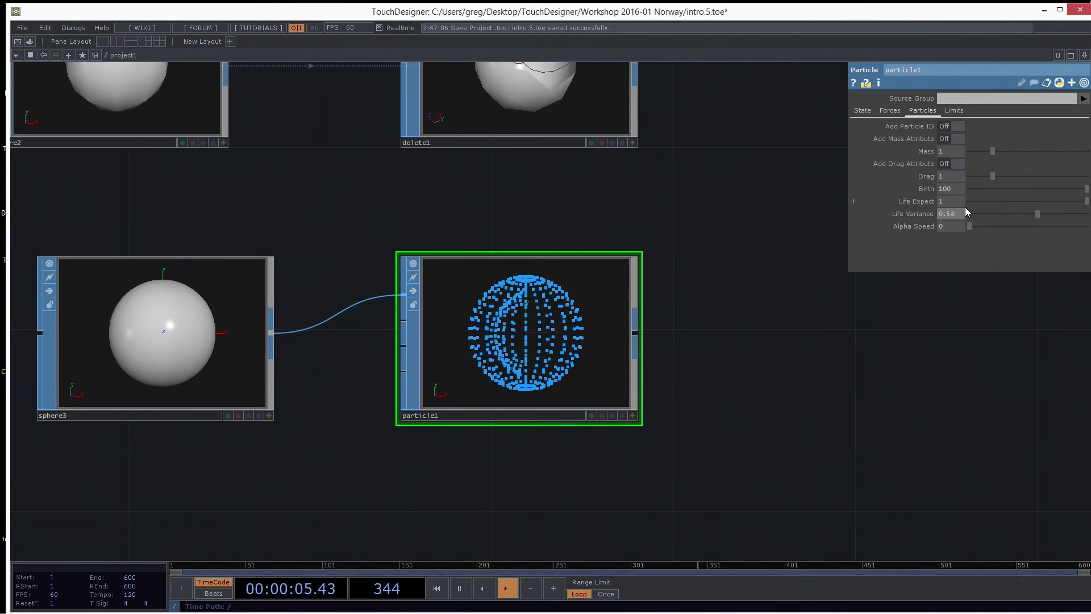
Set particle1's Life Expect to 3, try a Life Variance of 1, and lower the variance to about 0.614
left_click(953, 202)
type("3")
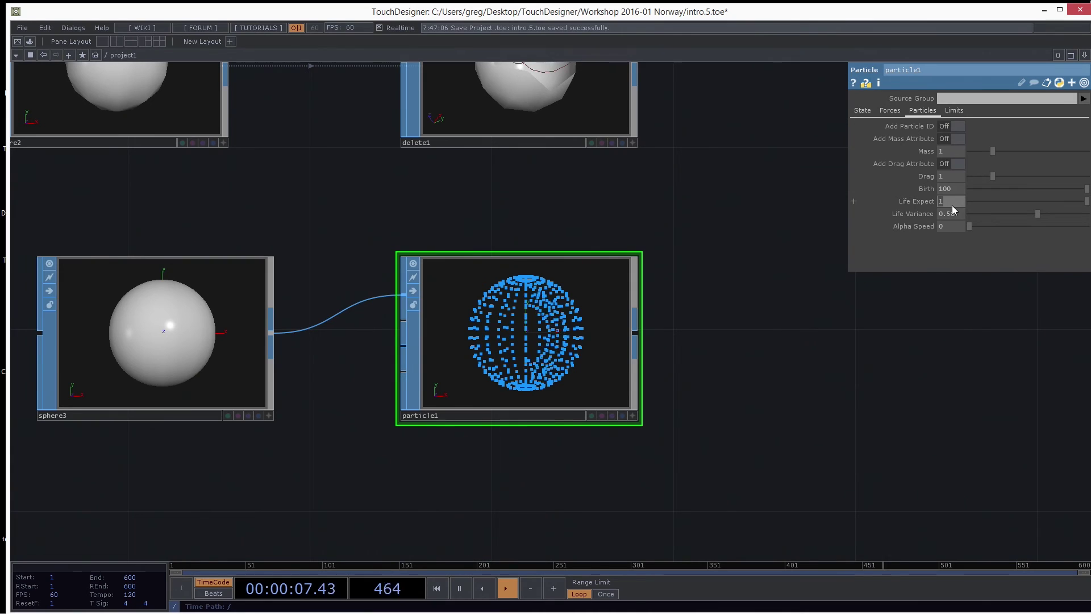
key("Return")
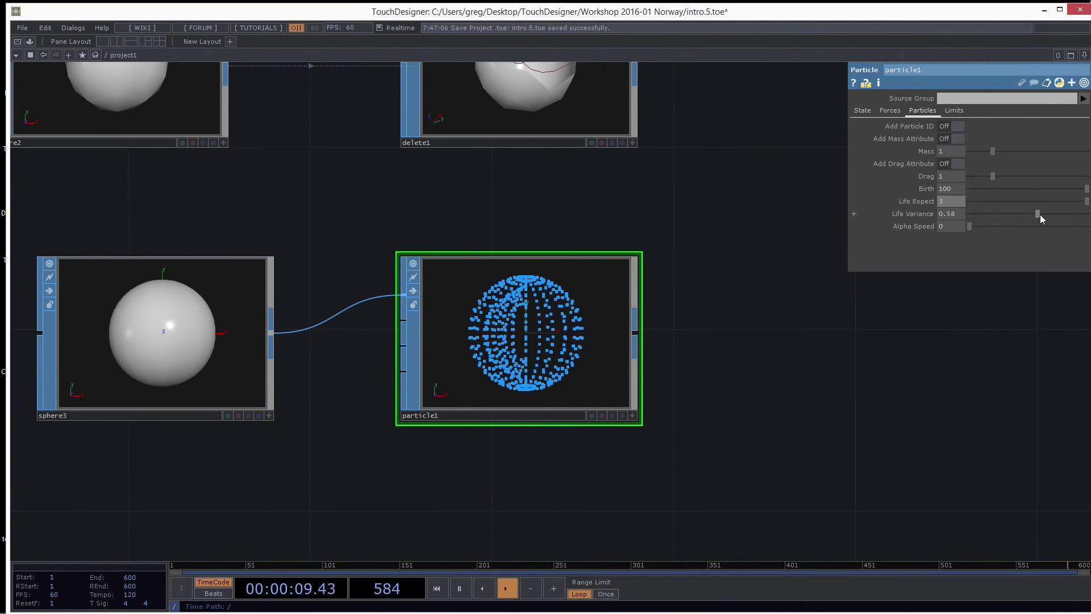
left_click(951, 214)
type("1")
key("Return")
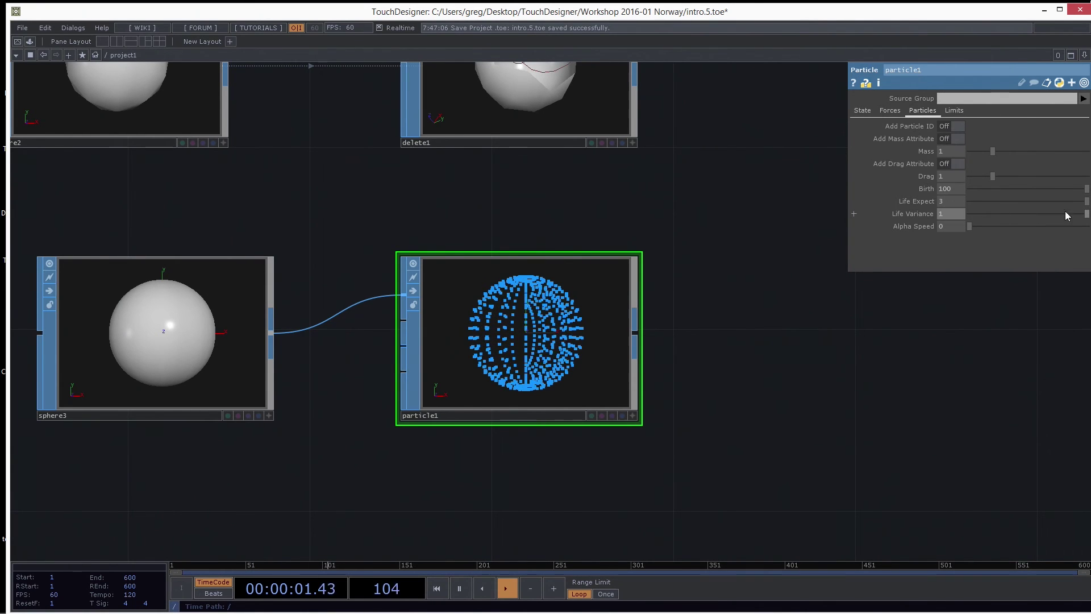
left_click_drag(1065, 214, 1043, 216)
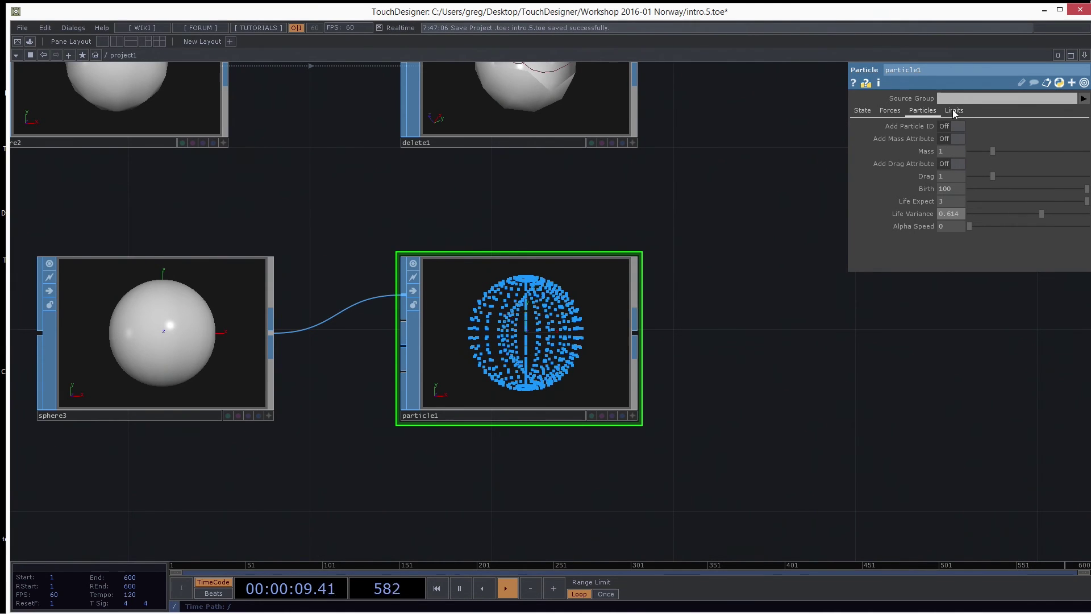
Give particle1 an External Force of 1 in X and a Turbulence of 1 in Y
left_click(891, 112)
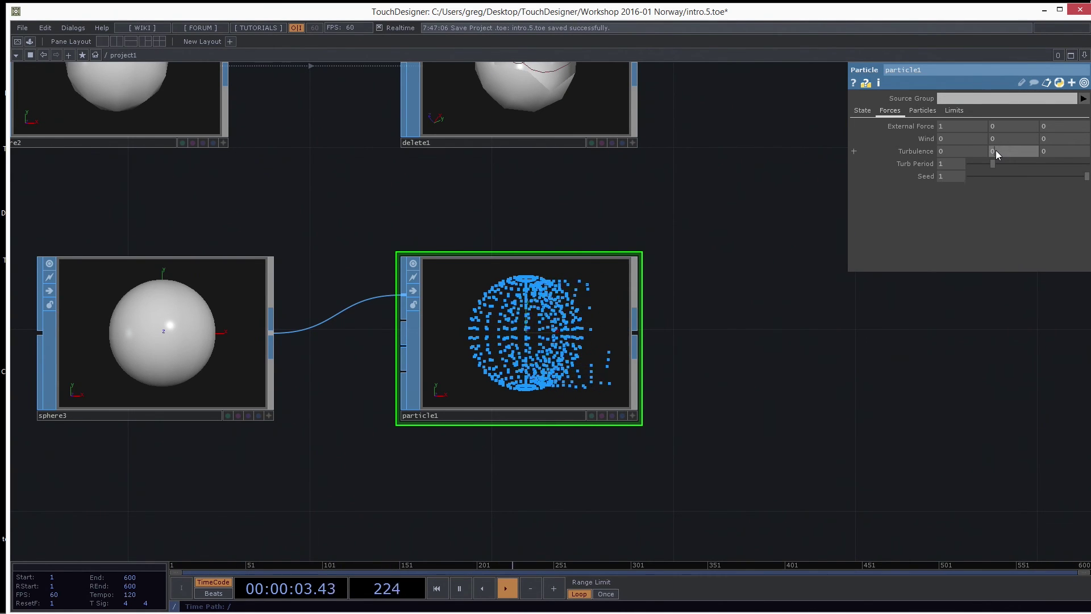
type("1")
key("Return")
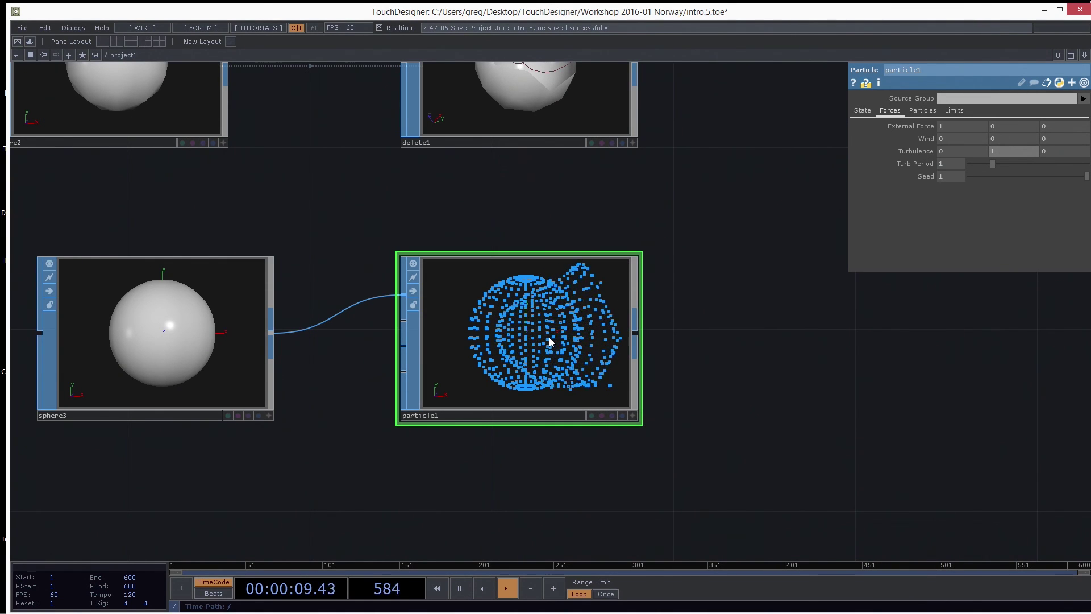
Reset particle1's simulation twice so the particle emission restarts
left_click(861, 111)
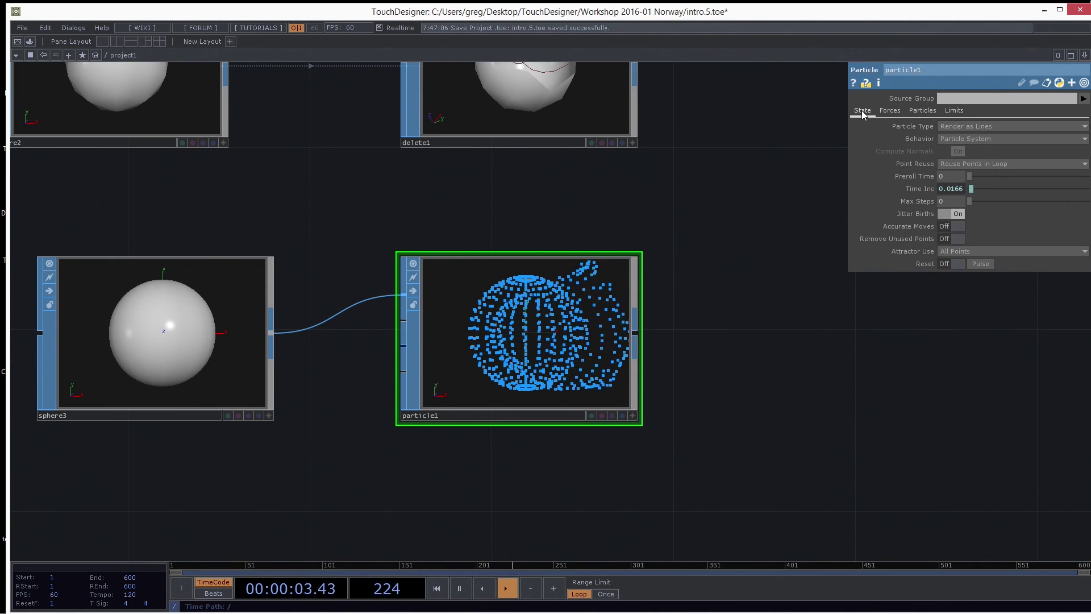
left_click(973, 264)
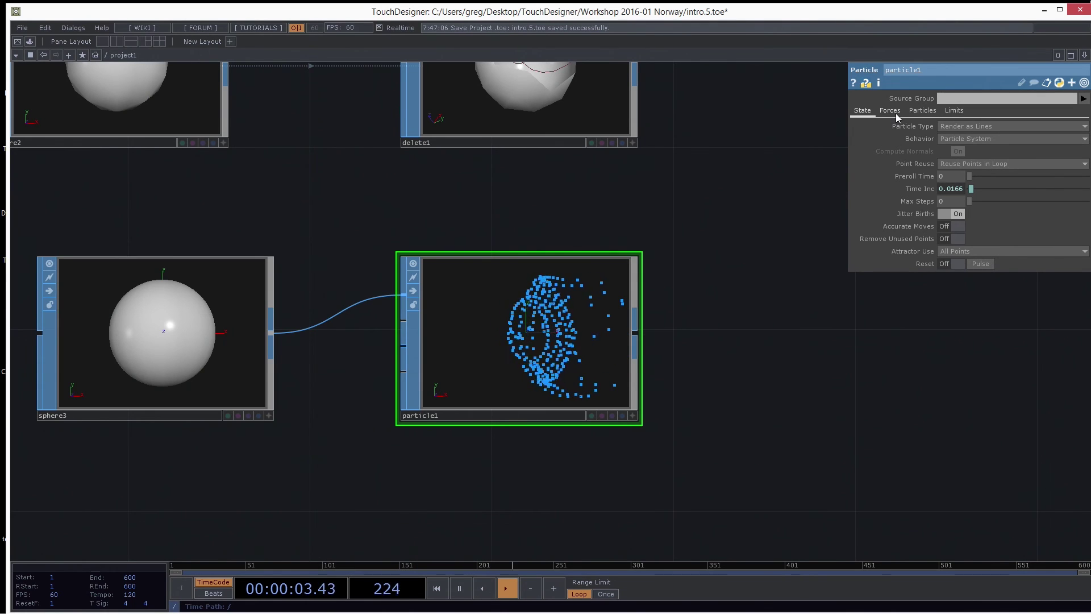
left_click(981, 264)
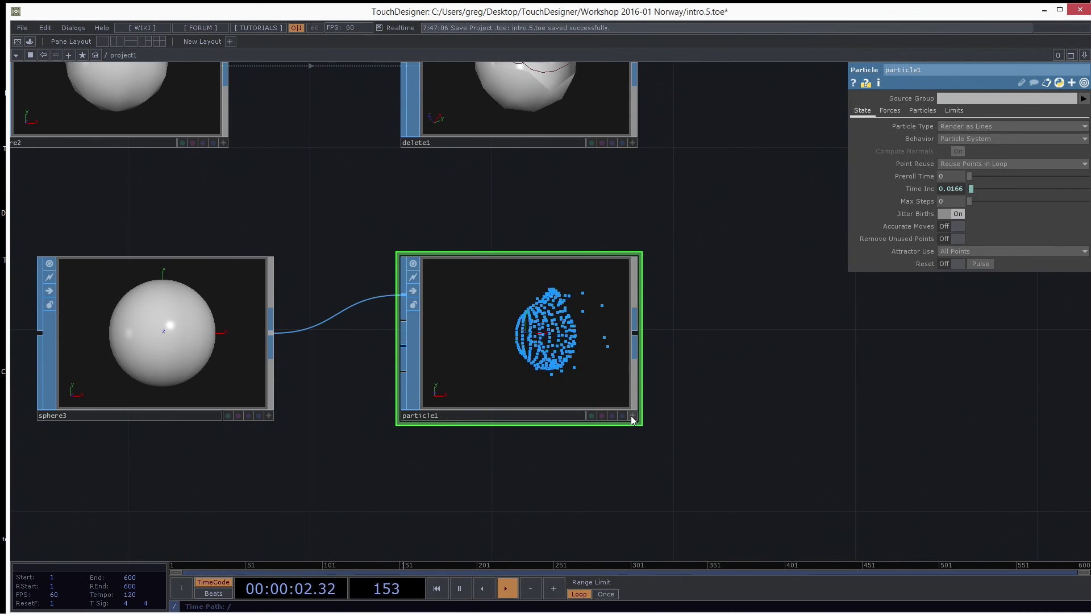
Move particle1 farther away from sphere3 and make empty network space below both operators
left_click_drag(564, 353, 700, 354)
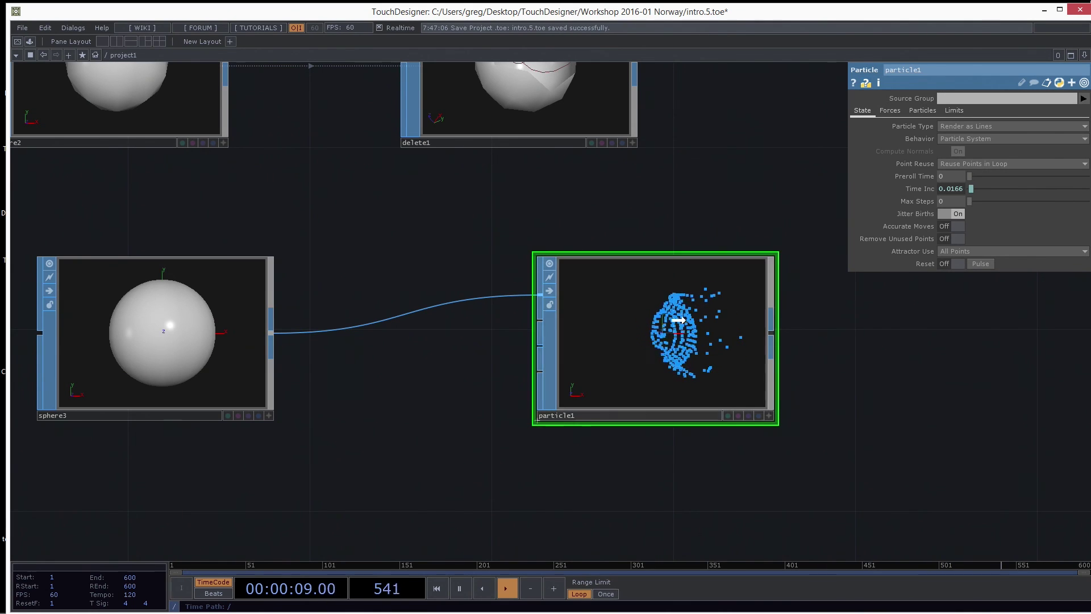
mouse_move(668, 312)
left_mouse_down()
mouse_move(622, 311)
mouse_move(663, 312)
left_mouse_up()
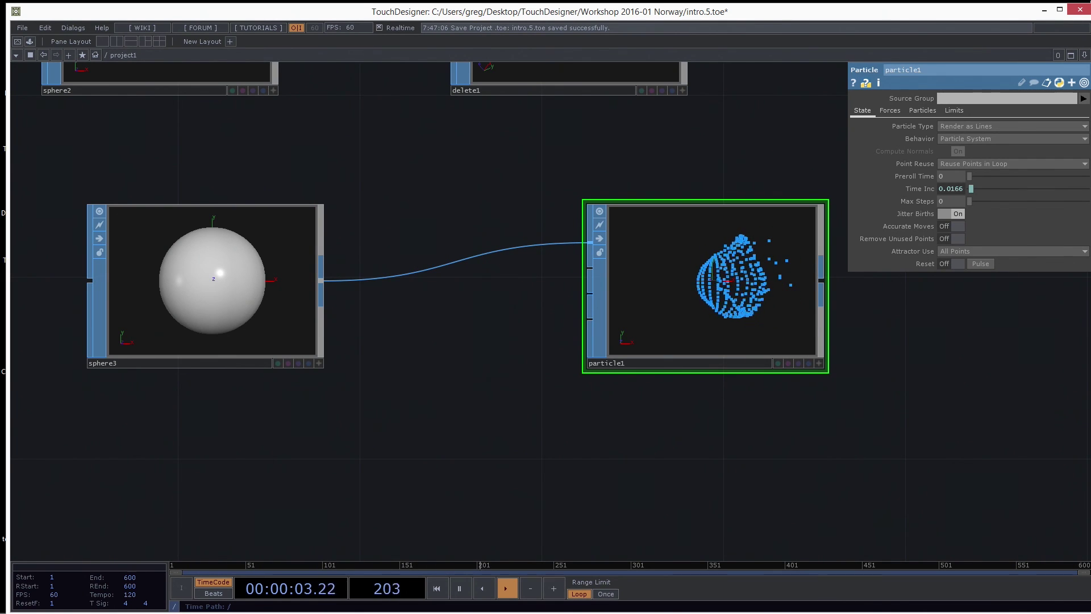
left_click_drag(457, 372, 463, 339)
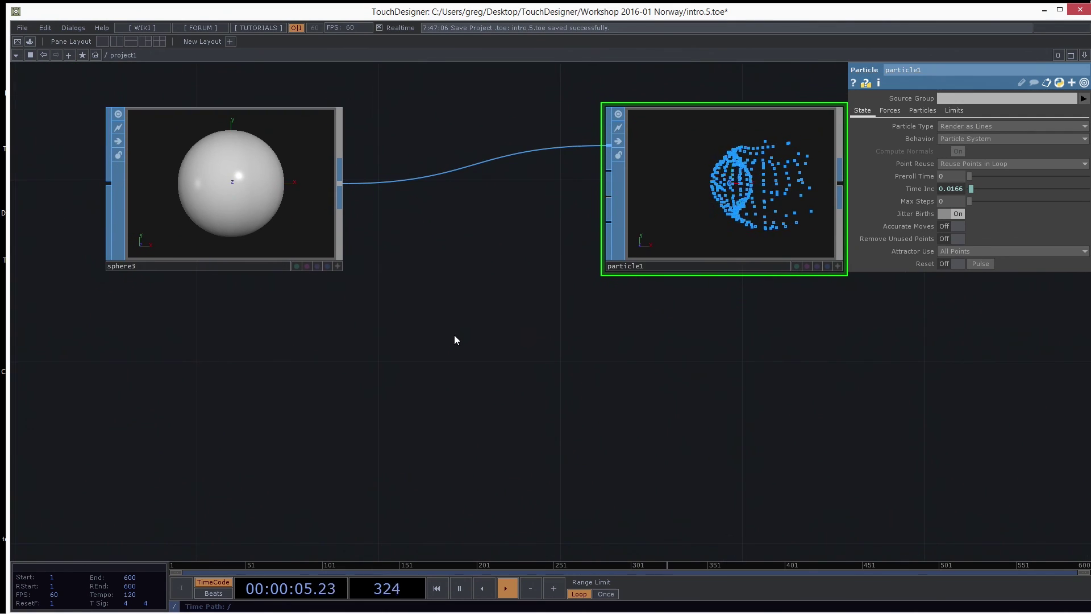
Add the superFormula component from the palette's Generators to the network, below sphere3
key("Tab")
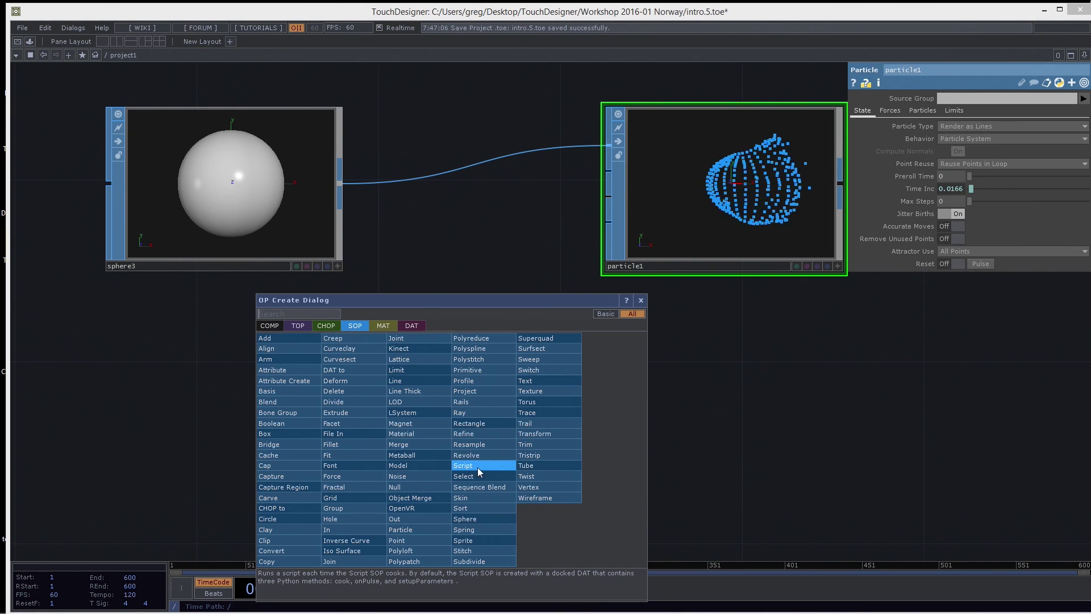
key("Escape")
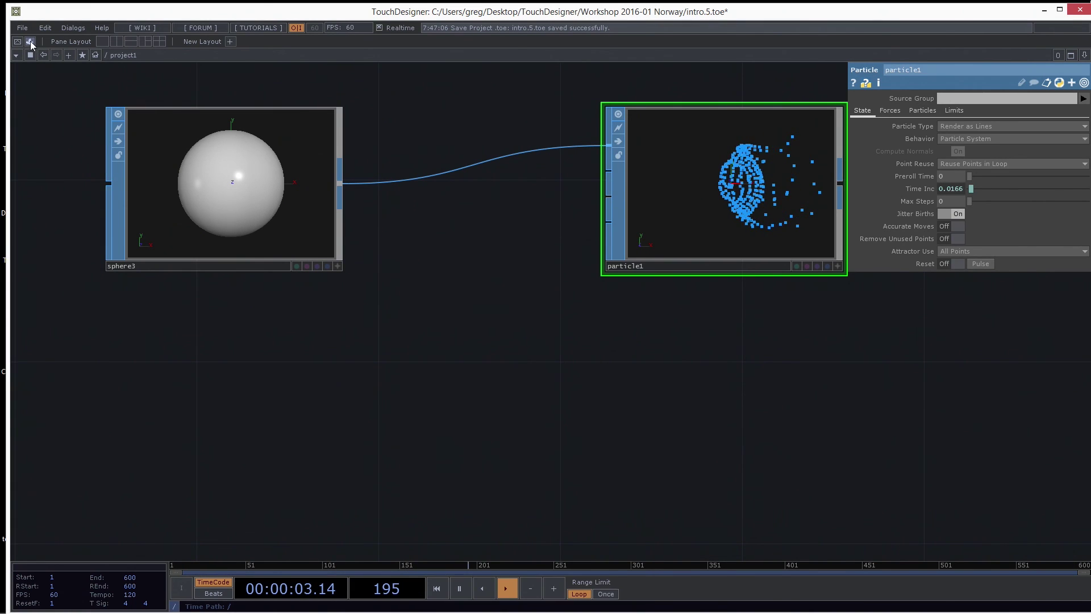
left_click(30, 40)
left_click(55, 79)
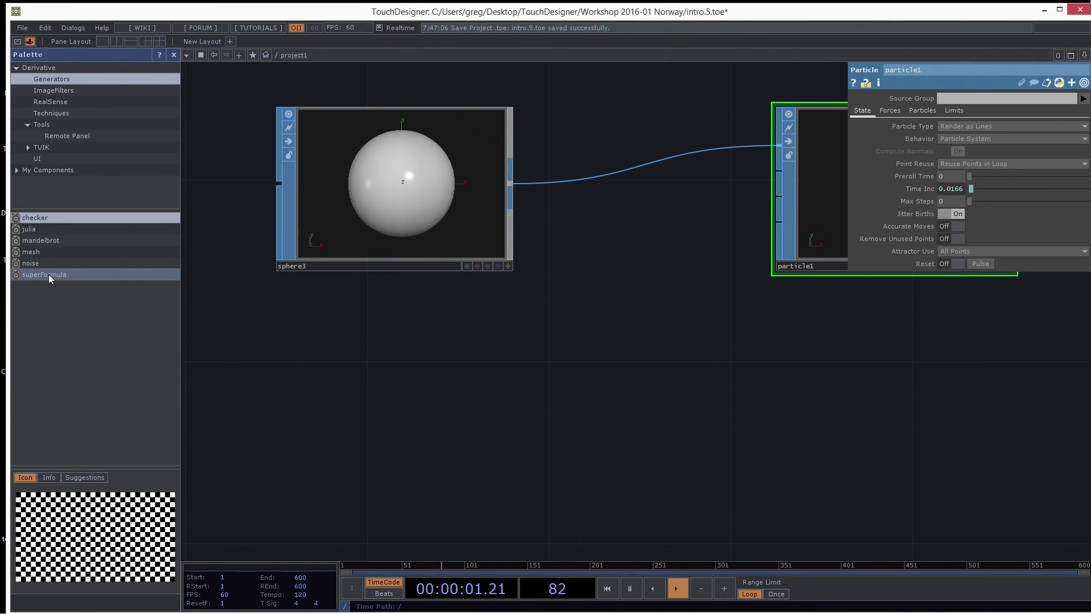
left_click_drag(49, 275, 586, 392)
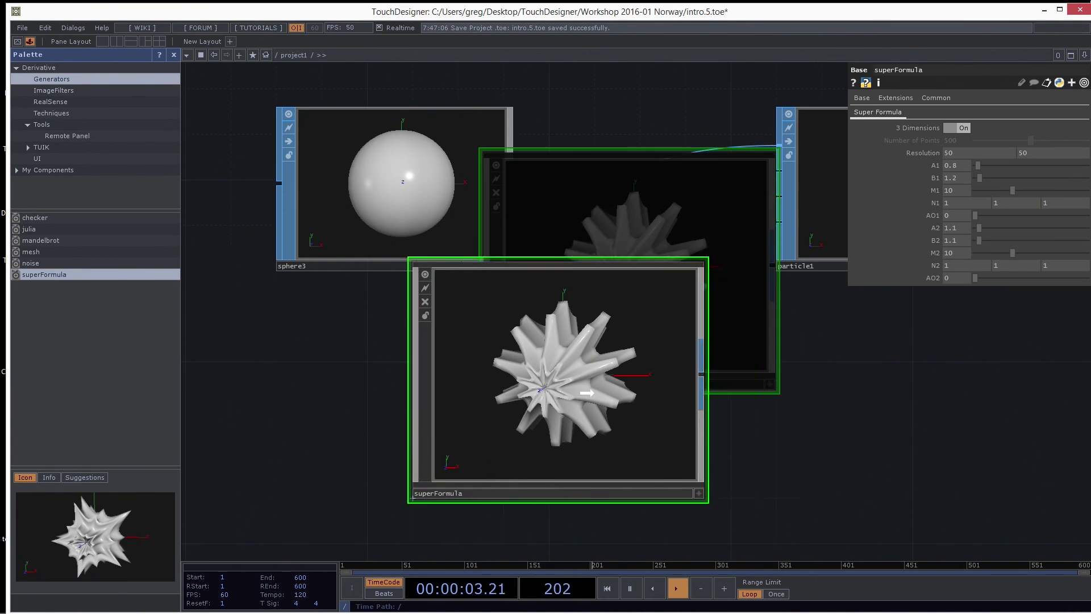
left_click_drag(750, 419, 709, 333)
left_click_drag(588, 292, 581, 336)
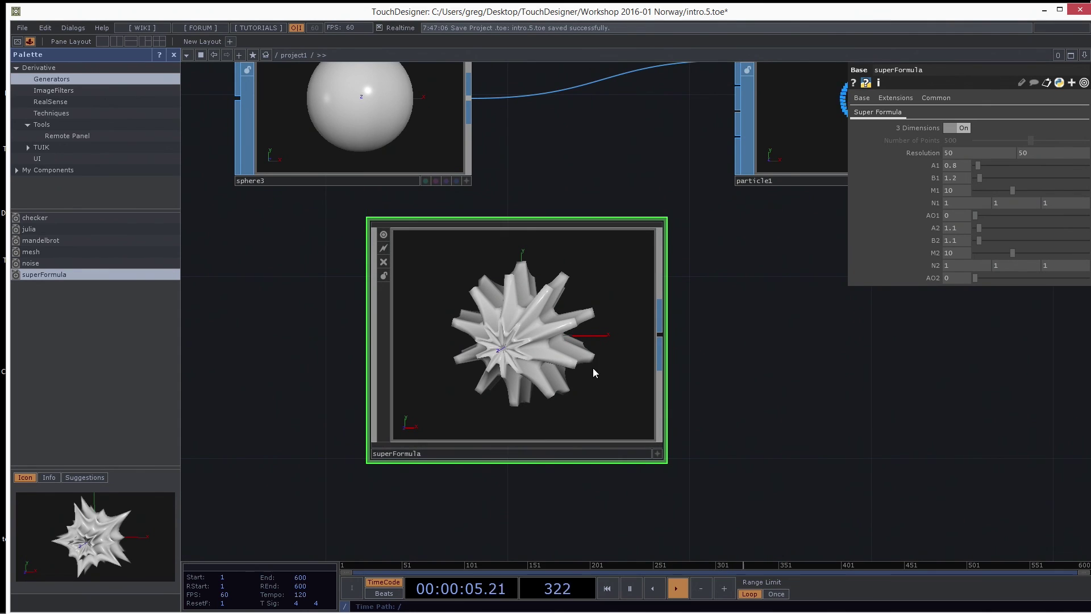
Enter the superFormula component and examine its two Script SOPs and the Python code in script2_callbacks
key("i")
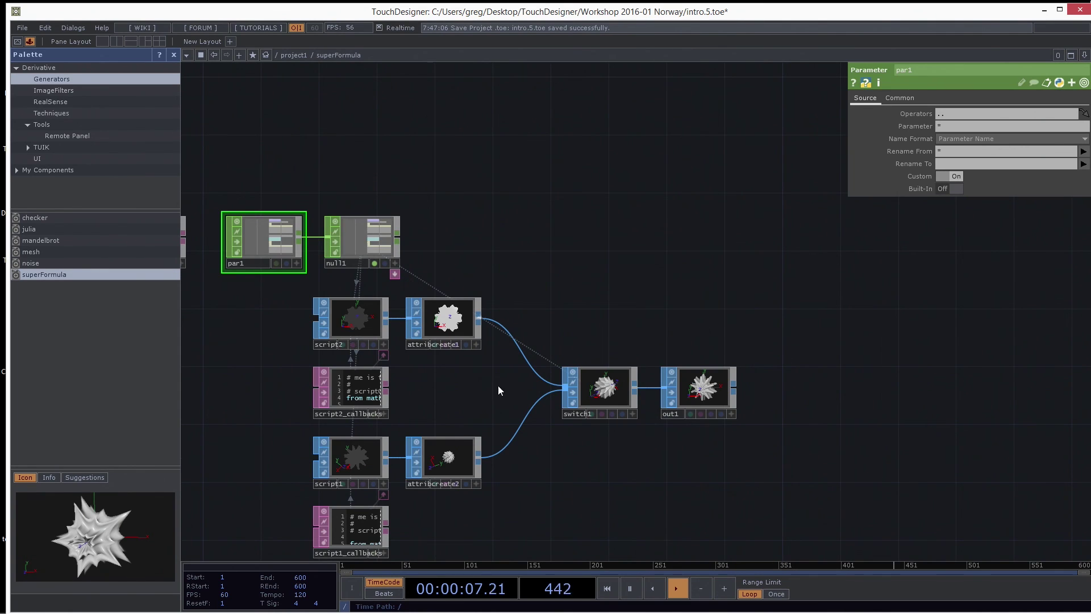
left_click(340, 472)
left_click(352, 312)
left_click(368, 457)
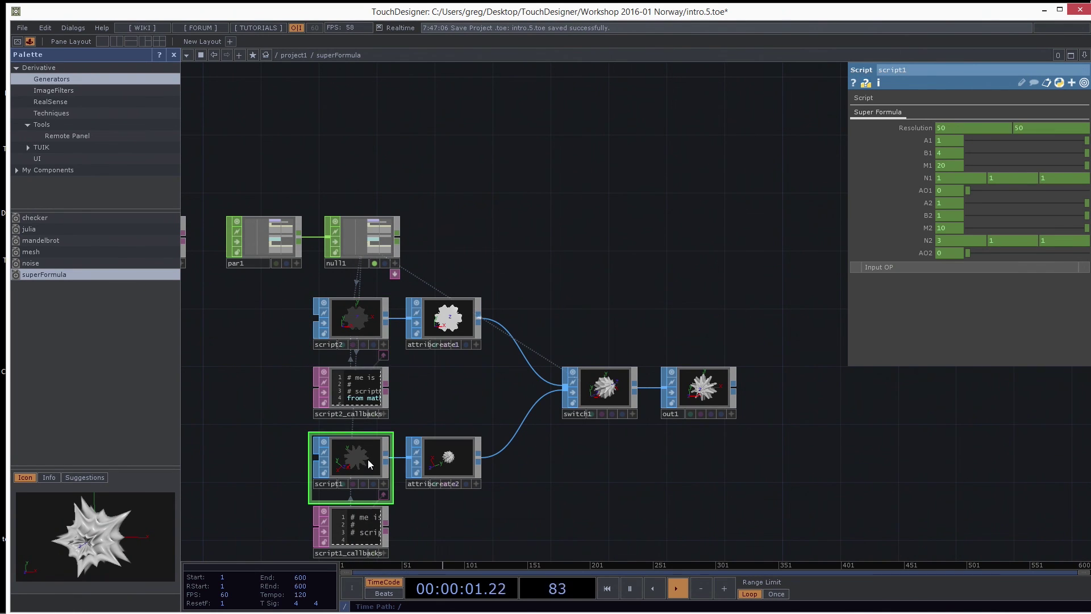
scroll(355, 409, "up", 1)
scroll(355, 409, "up", 5)
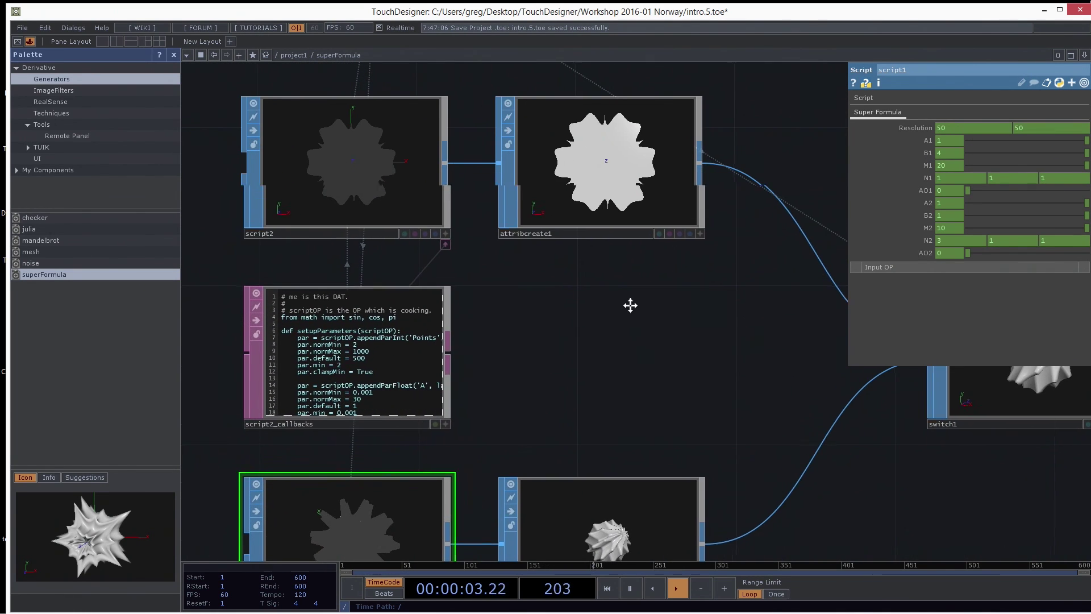
scroll(449, 302, "up", 2)
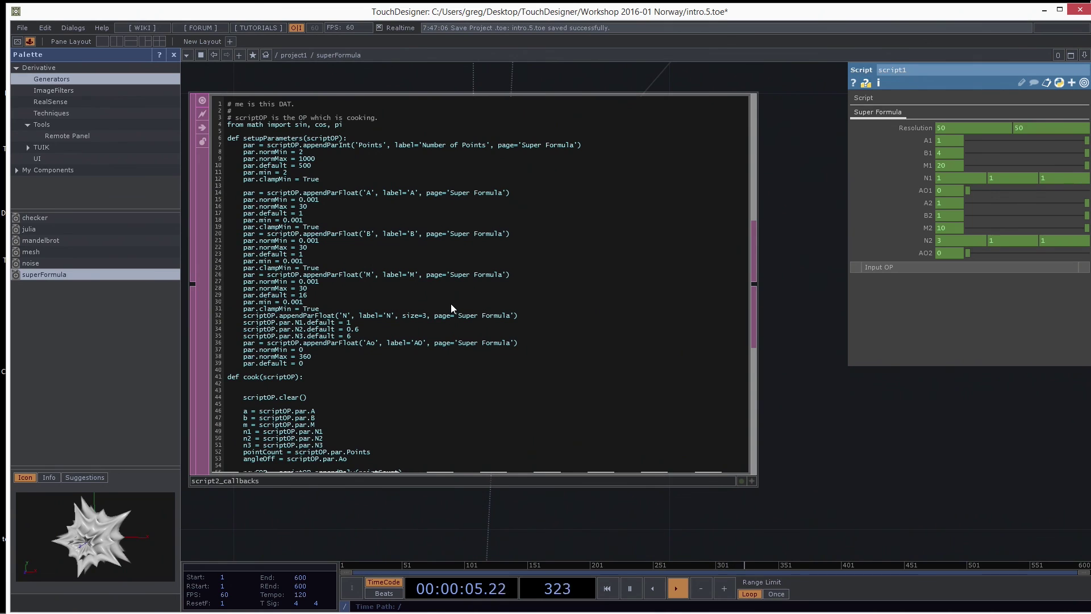
scroll(468, 291, "down", 6)
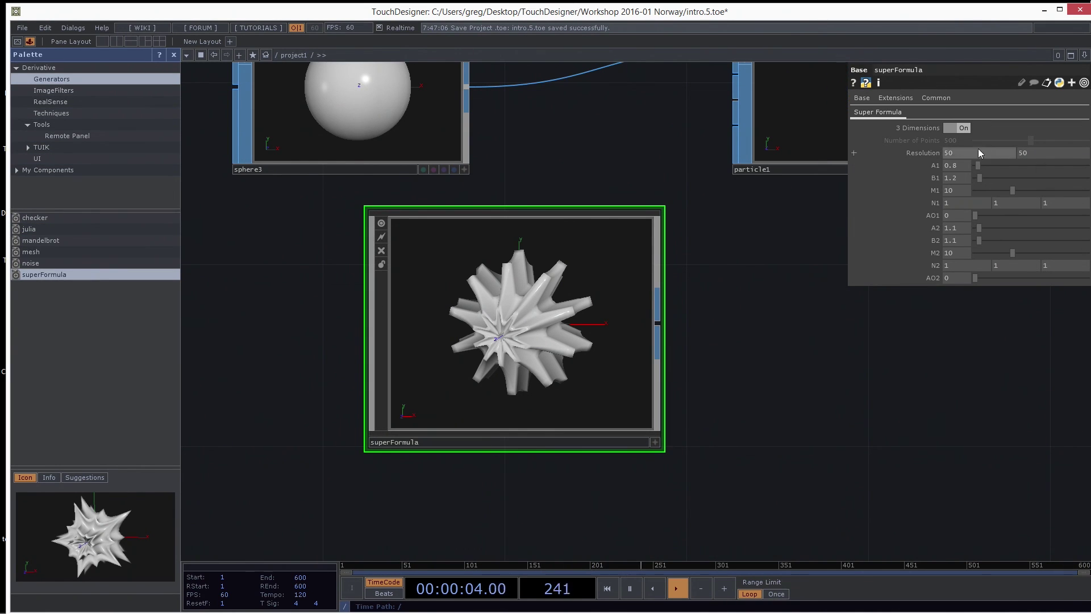
Set superFormula's A1 to about 2.9, B1 to 4.6, M1 to 2.7, AO1 to 93 and A2 to 6.2
mouse_move(980, 165)
left_mouse_down()
mouse_move(1014, 169)
mouse_move(994, 167)
left_mouse_up()
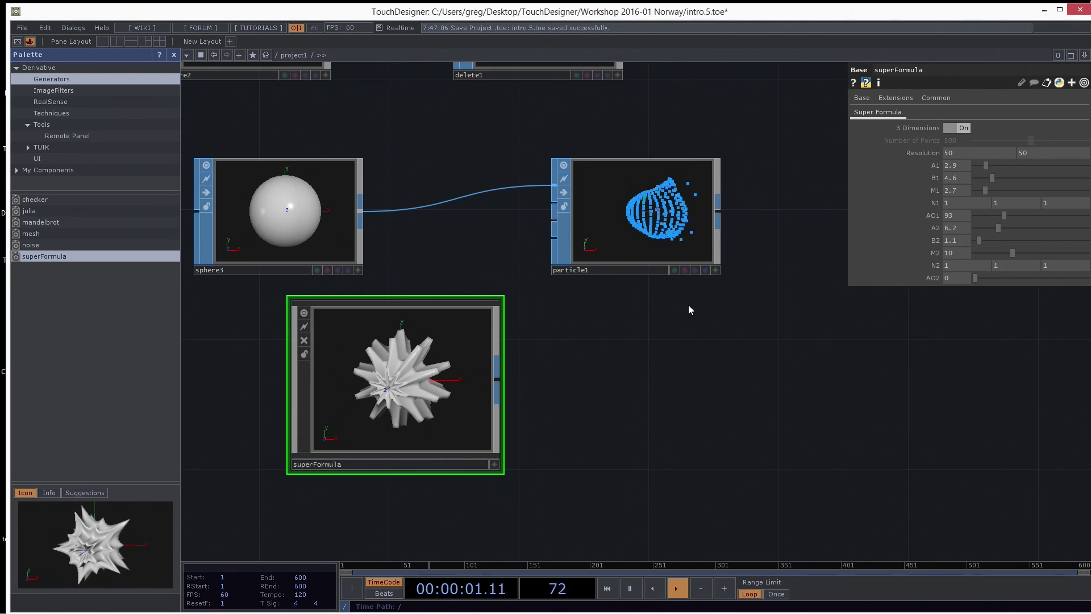
Use particle1's Compare display to examine its emitted points against the input sphere, and turn the comparison off
left_click(675, 271)
scroll(634, 214, "up", 3)
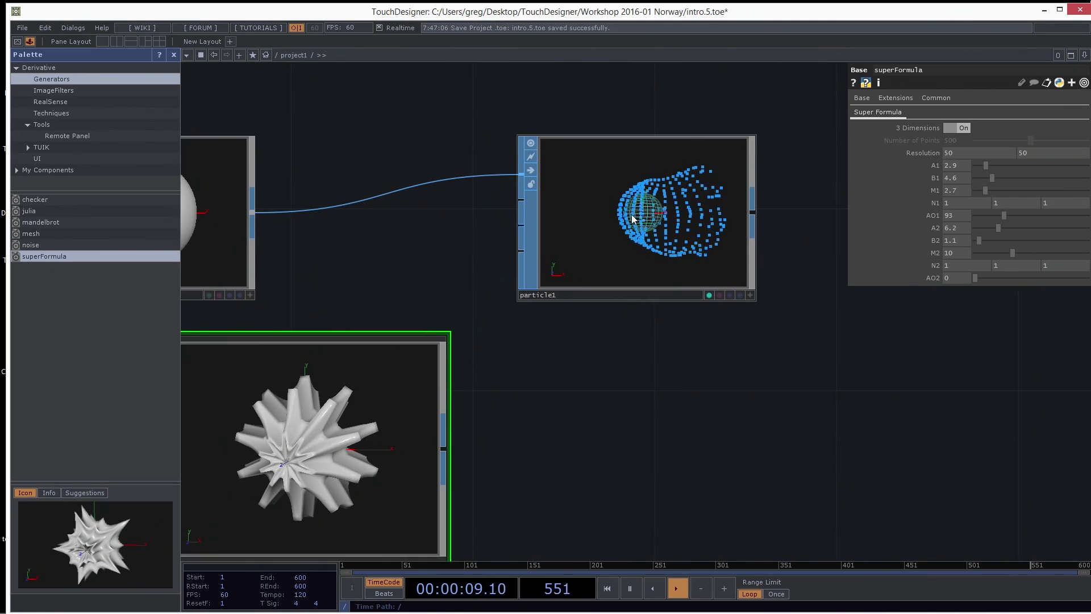
scroll(637, 246, "down", 2)
scroll(637, 250, "down", 1)
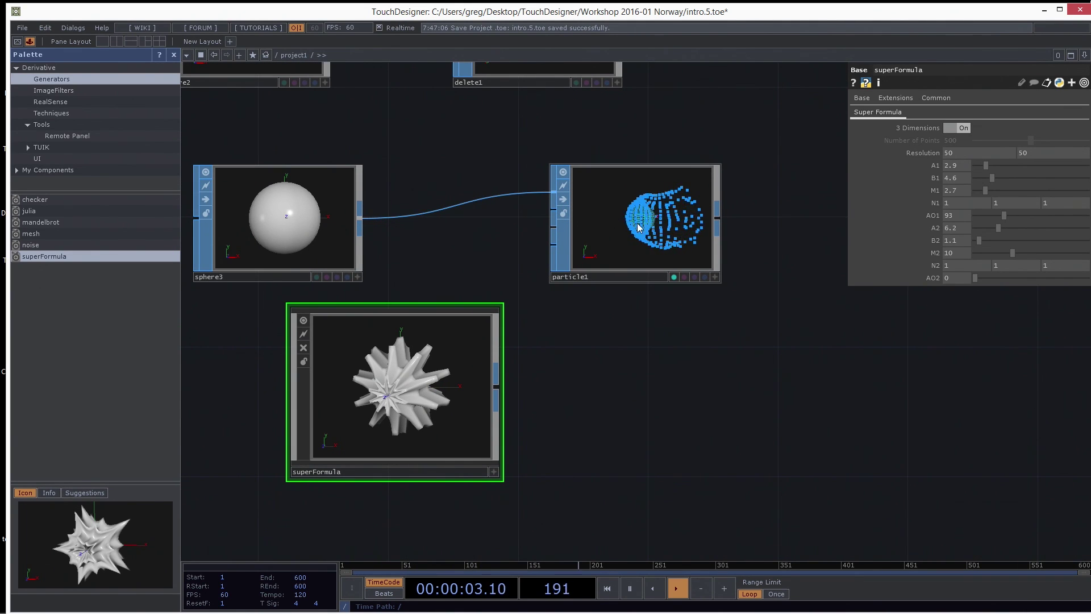
scroll(643, 218, "up", 4)
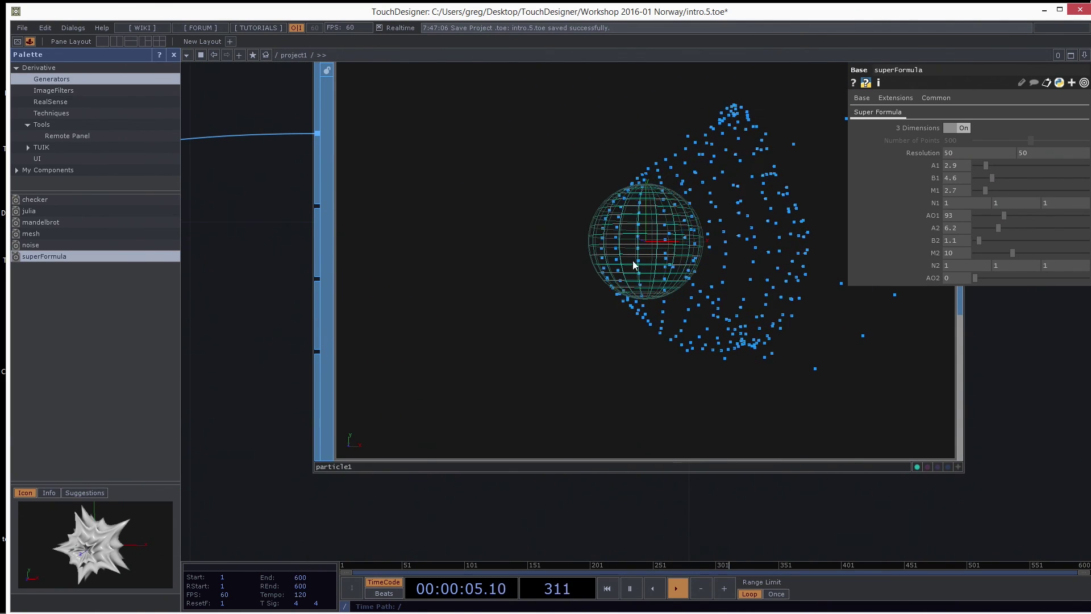
left_click(916, 466)
left_click(916, 467)
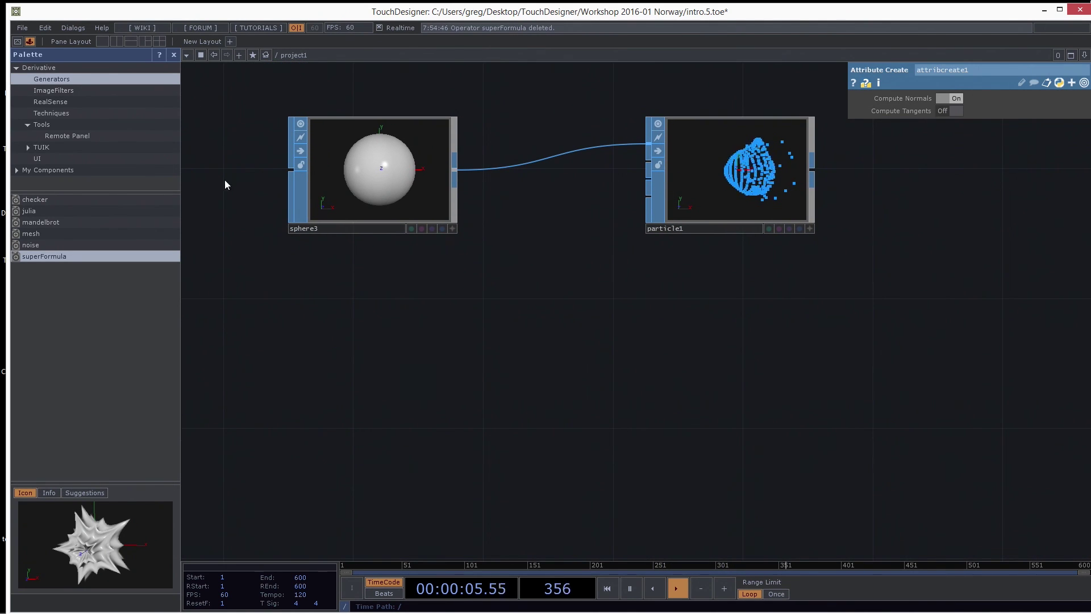
Close the component palette and open the OP Create dialog below sphere3
left_click(174, 56)
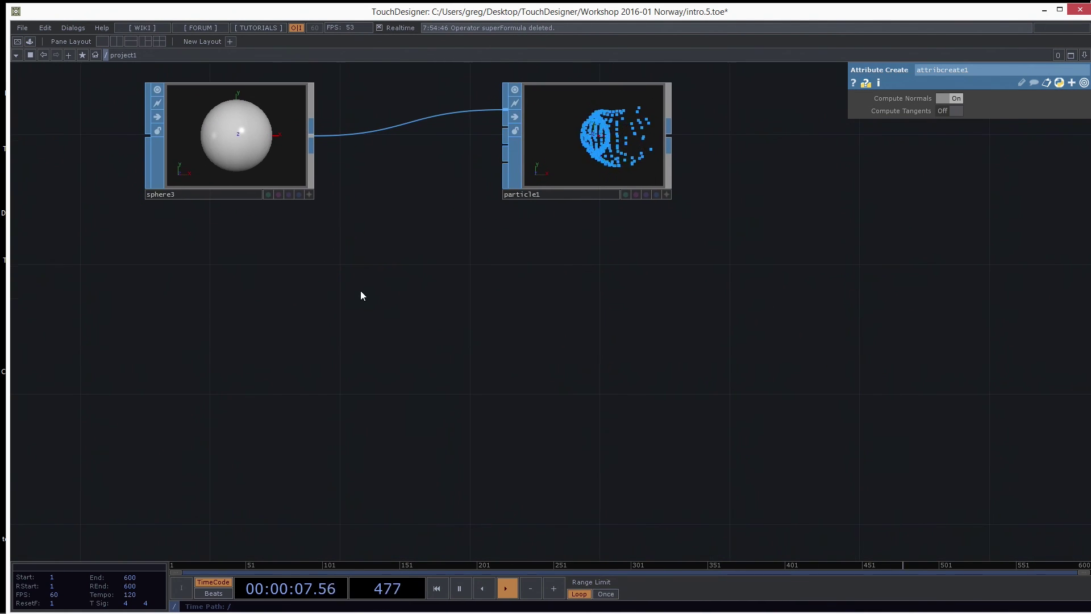
left_click_drag(339, 323, 368, 307)
key("Tab")
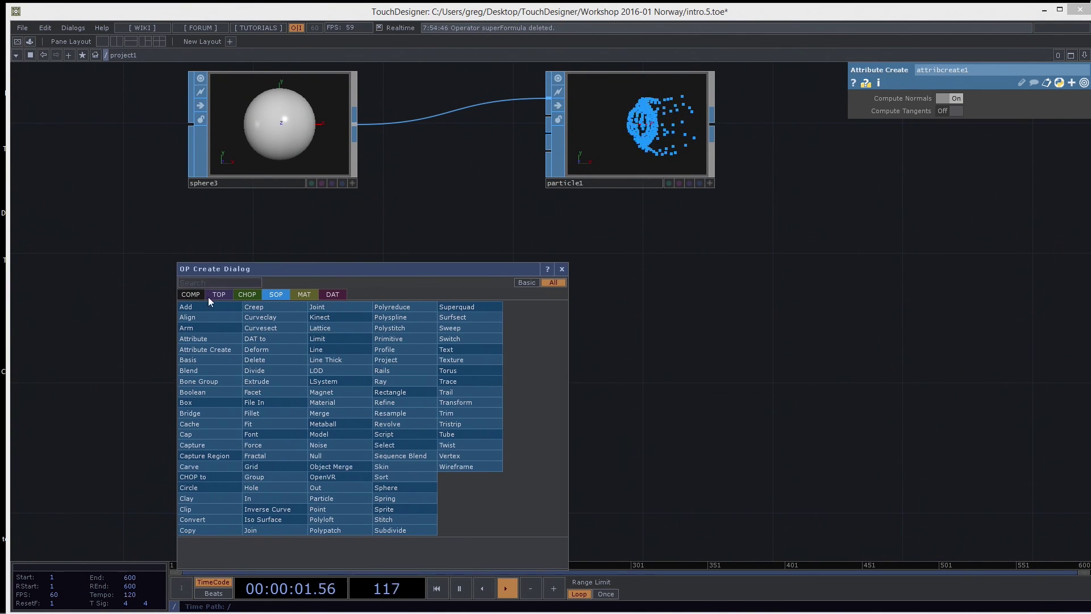
left_click_drag(279, 273, 274, 267)
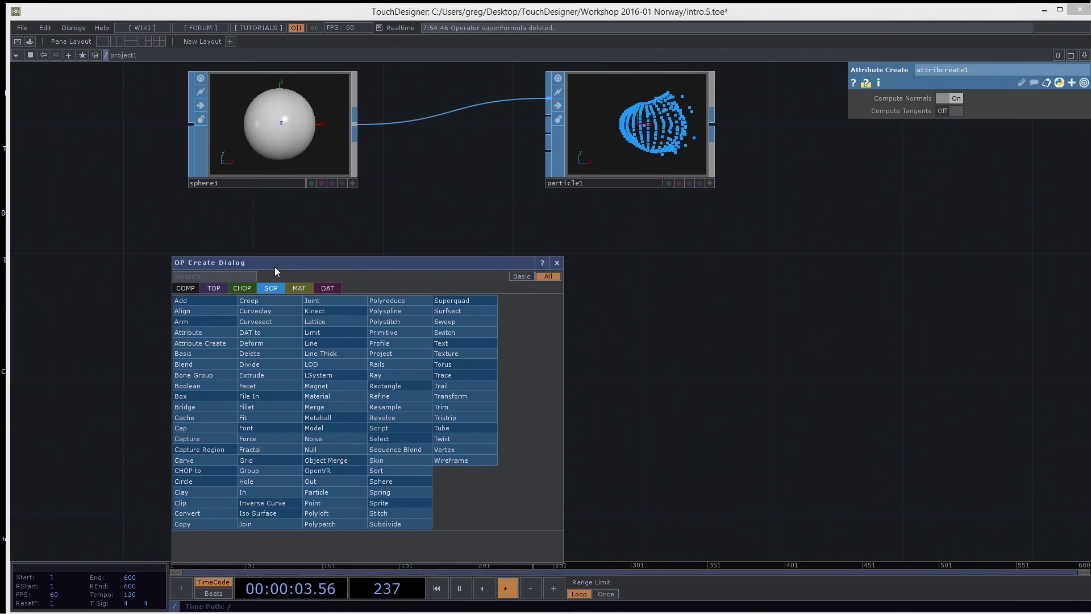